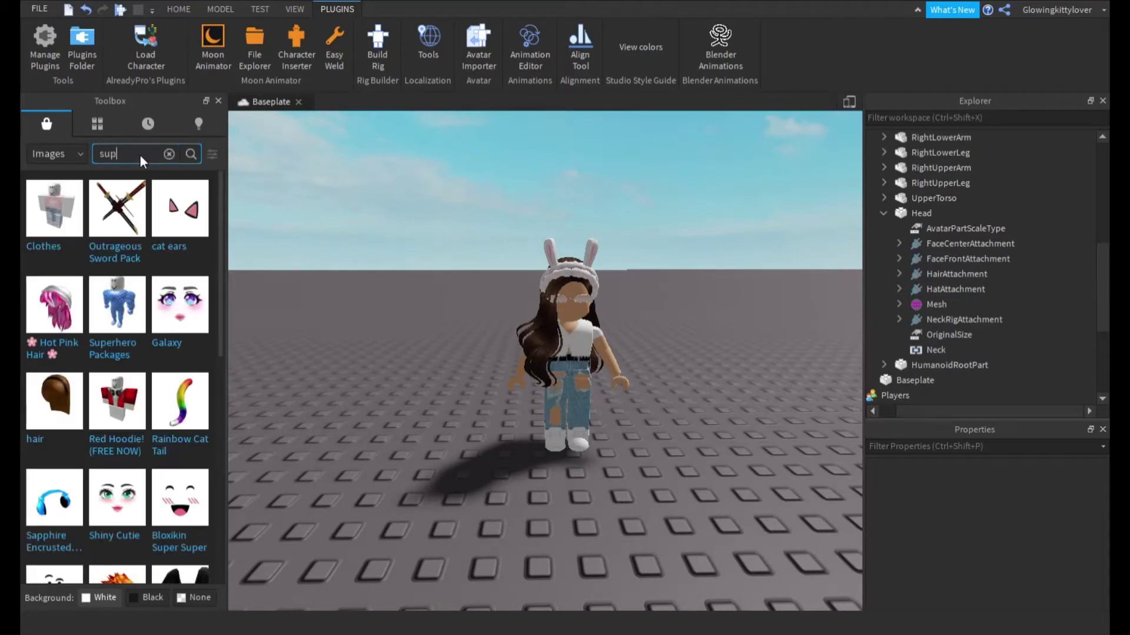
- Search the Toolbox images for "super happy face" and for "super happy"
text(er happy face)
key(Return)
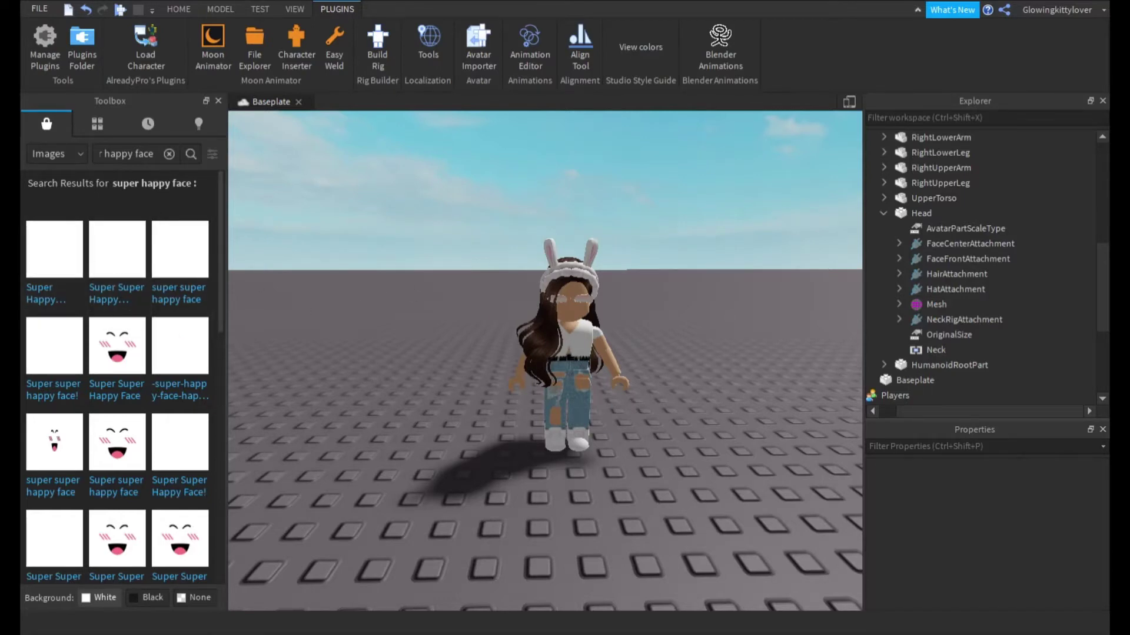
key(BackSpace)
key(Return)
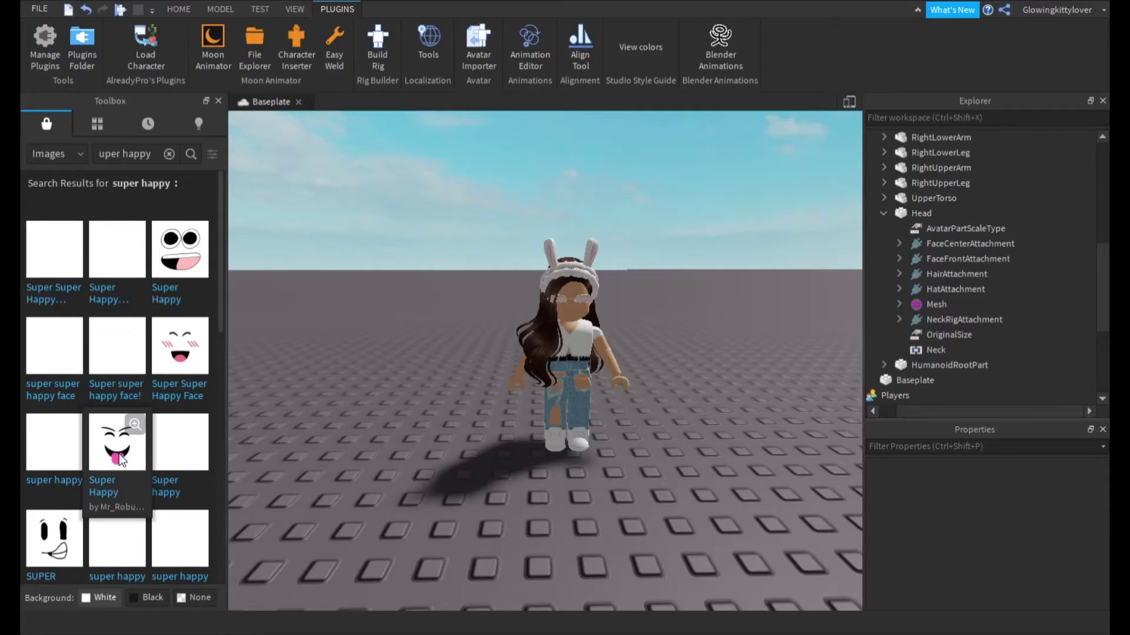
- Try to apply the Super Super Happy Face decal to the avatar's face and undo the placement
click(181, 348)
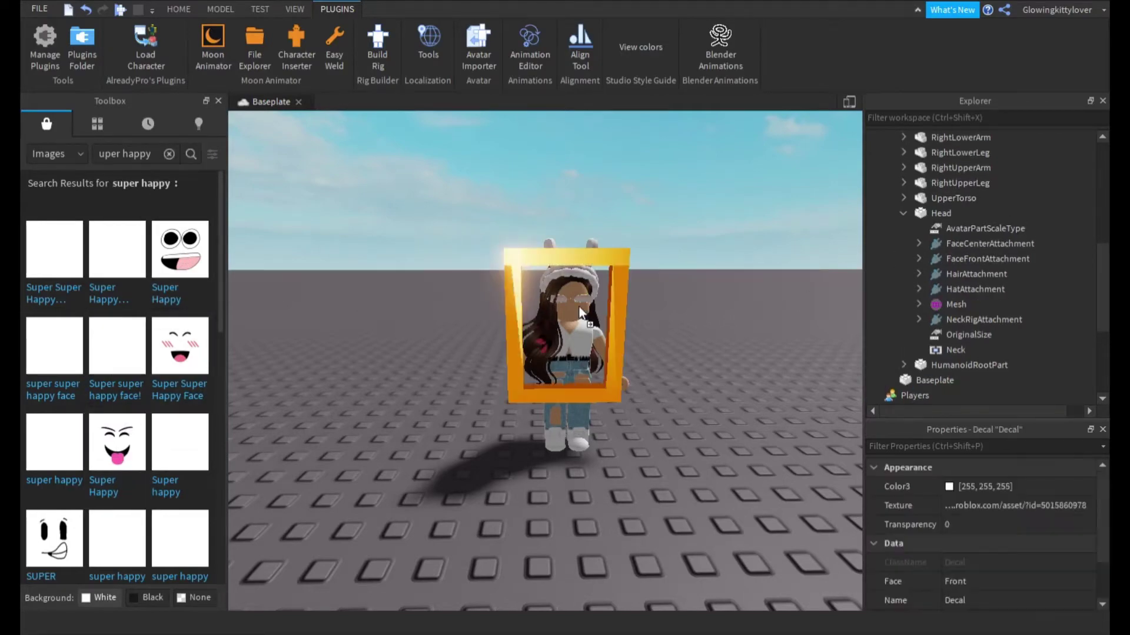
click(683, 308)
right_drag(684, 309, 684, 308)
scroll(684, 309, down, 3)
scroll(684, 309, up, 2)
click(199, 355)
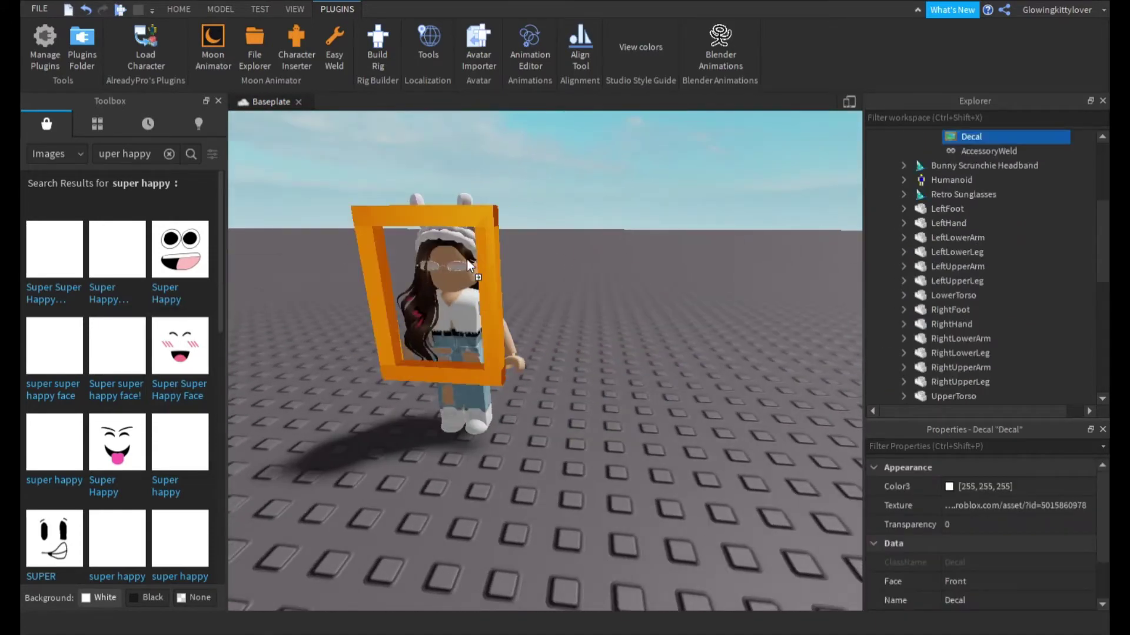
drag(467, 259, 451, 288)
right_drag(534, 225, 534, 226)
key(ctrl+z)
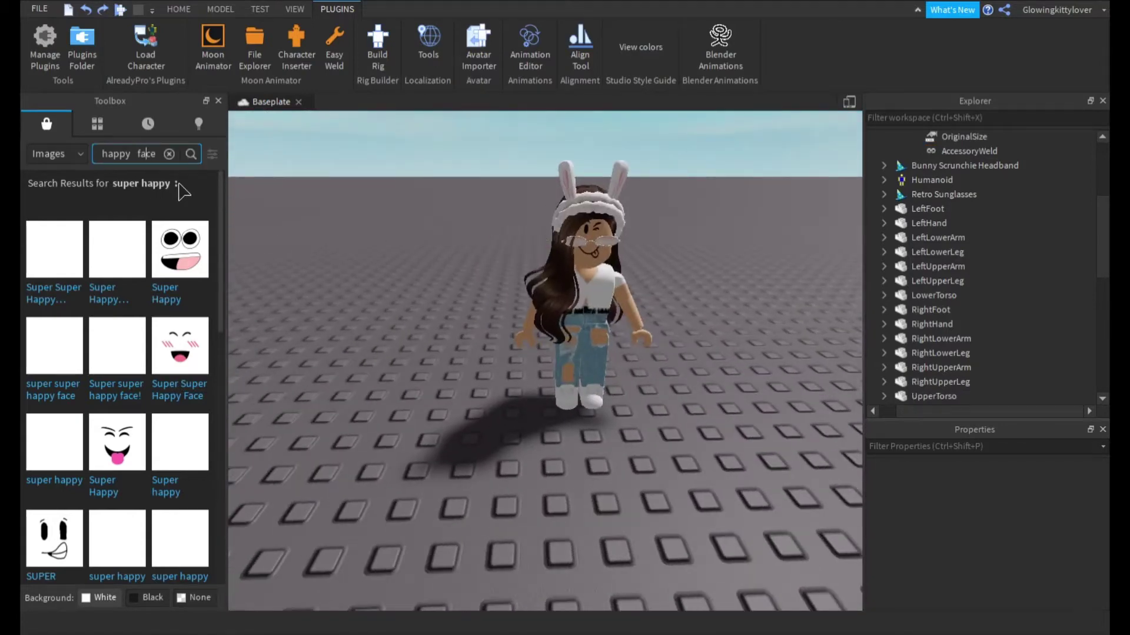
- Search the images for "super happy face" and try its Super Super Happy Face decal on the avatar's head
key(Return)
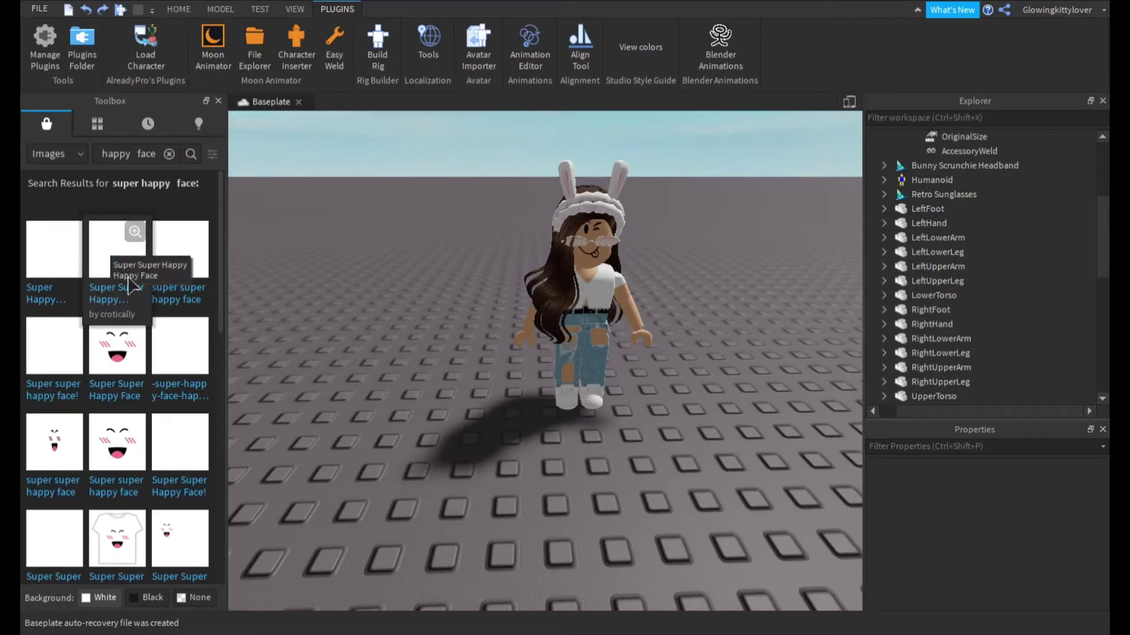
drag(118, 353, 563, 232)
scroll(679, 197, down, 5)
right_drag(680, 197, 623, 189)
- Undo the decal placement and redo the steps needed to bring the avatar back into the workspace
key(ctrl+z)
key(ctrl+z)
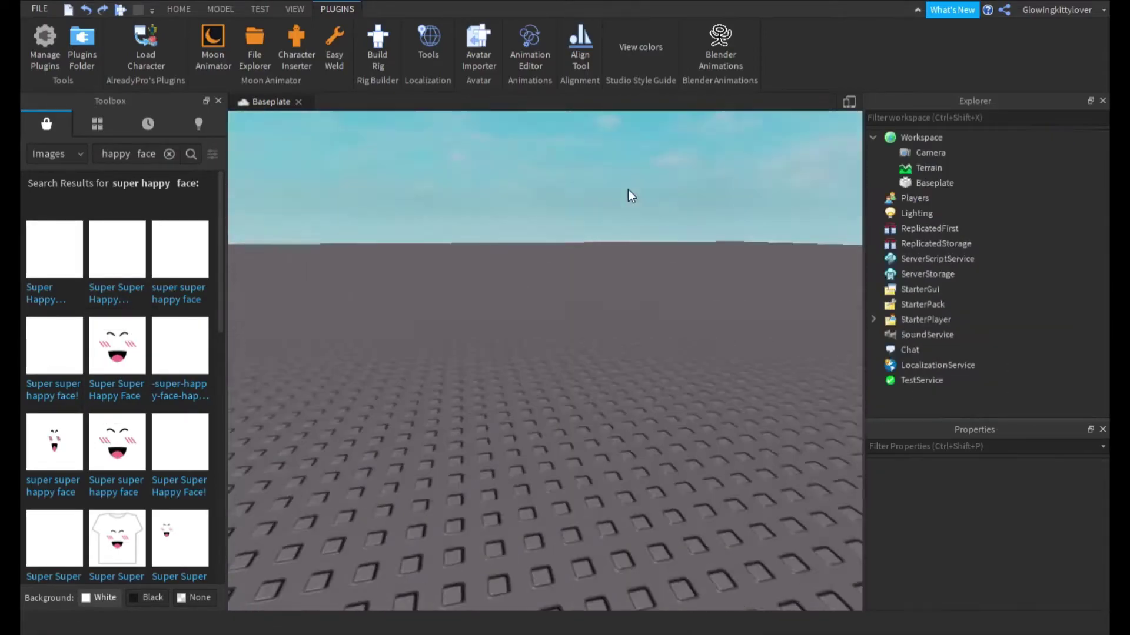
key(ctrl+y)
key(ctrl+y)
key(w)
scroll(622, 190, down, 5)
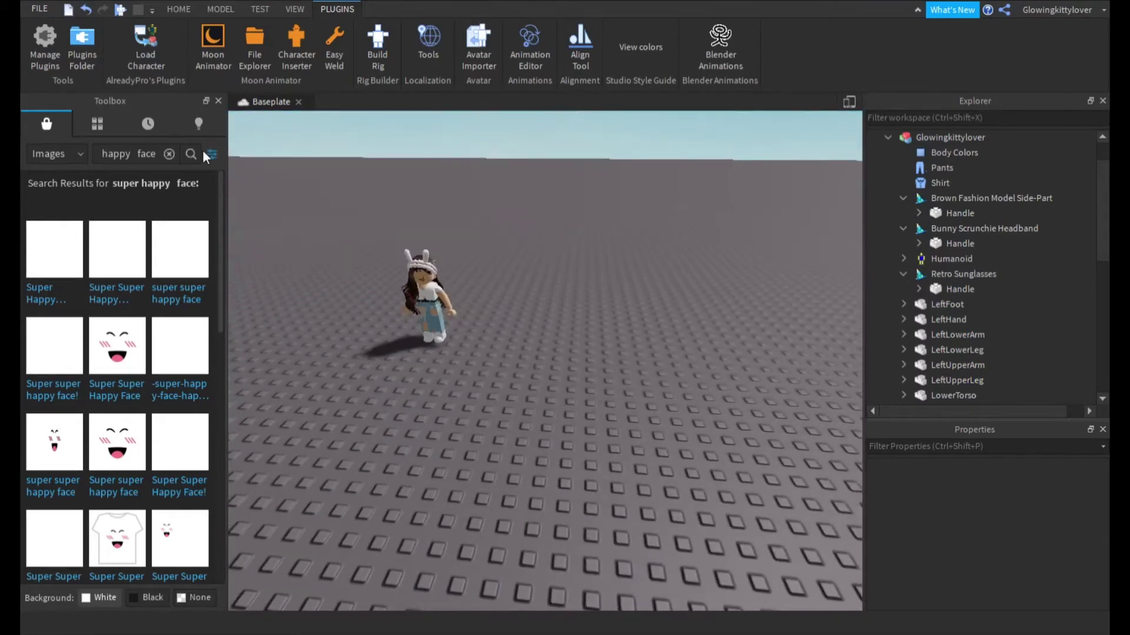
- Clear the Toolbox search and insert the saved player with the pink cowgirl hat as an R15 character using Character Inserter
click(169, 154)
click(300, 53)
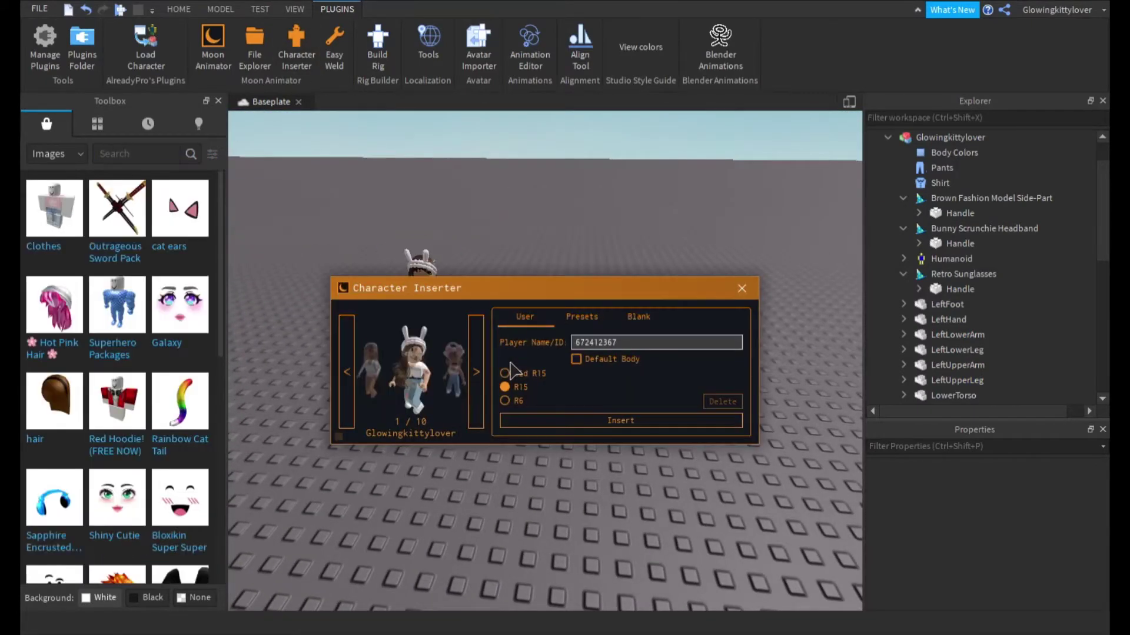
click(476, 372)
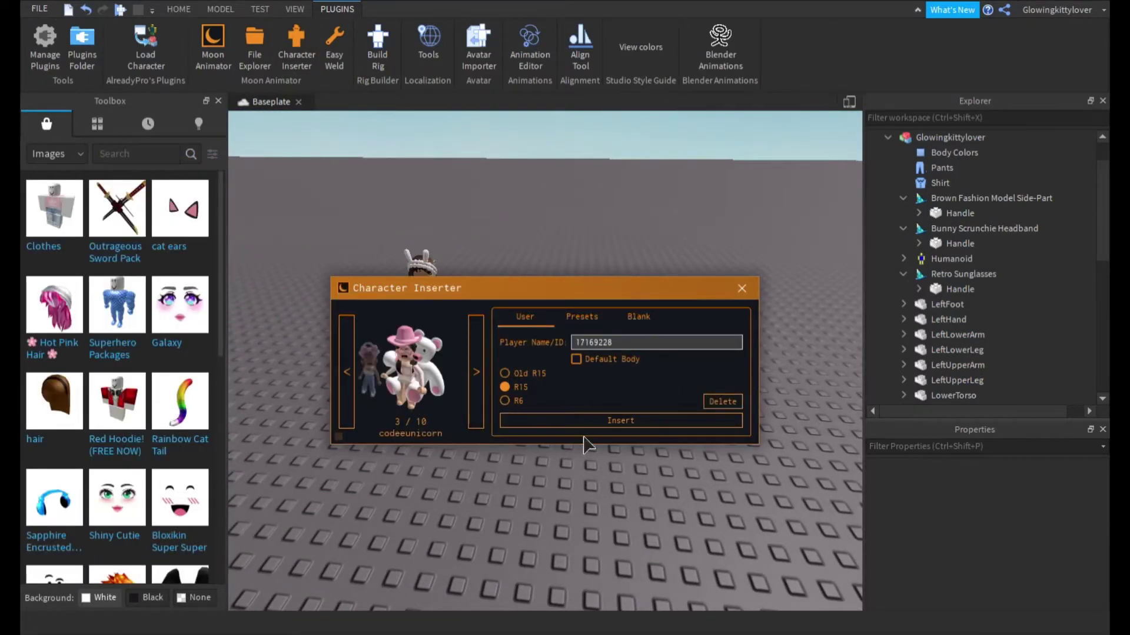
click(588, 420)
scroll(929, 353, down, 3)
- Copy the texture address with asset ID 494290547 from the face decal in the cowgirl-hat character's Head
click(888, 273)
scroll(920, 301, down, 8)
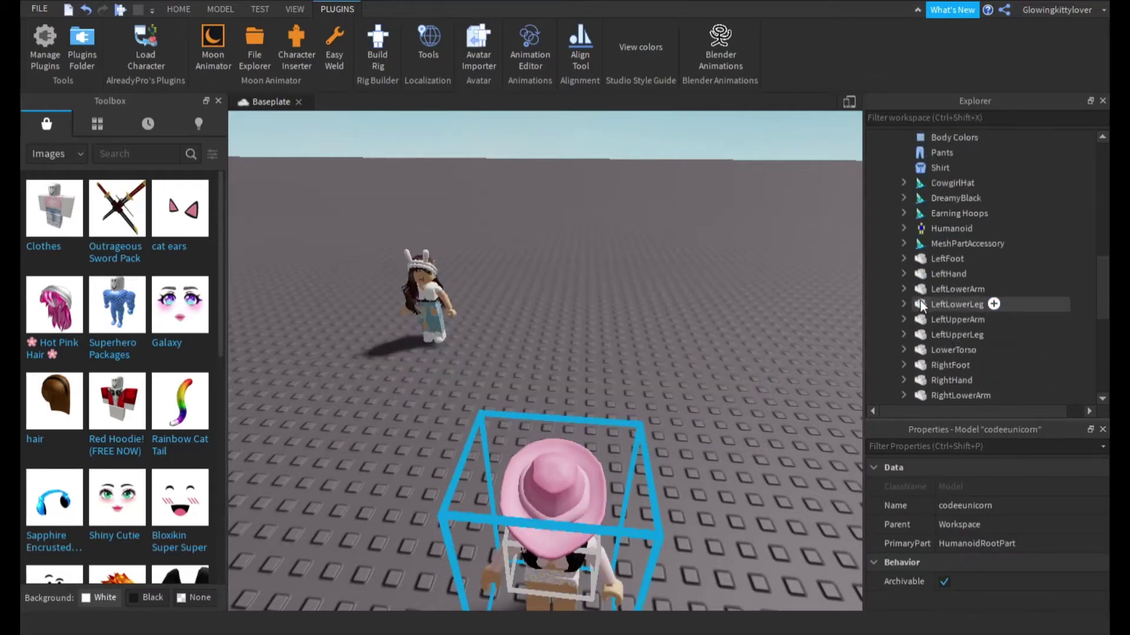
click(903, 289)
scroll(932, 345, down, 2)
click(935, 350)
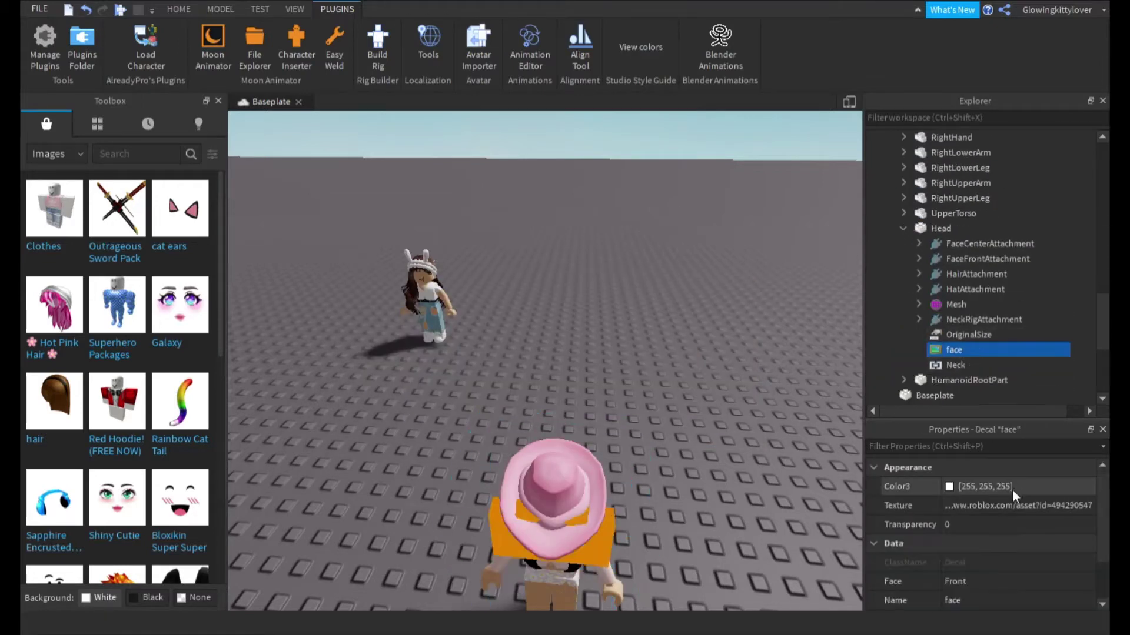
click(1013, 505)
- Delete the cowgirl-hat character model from the workspace
click(883, 228)
scroll(888, 294, up, 2)
click(889, 379)
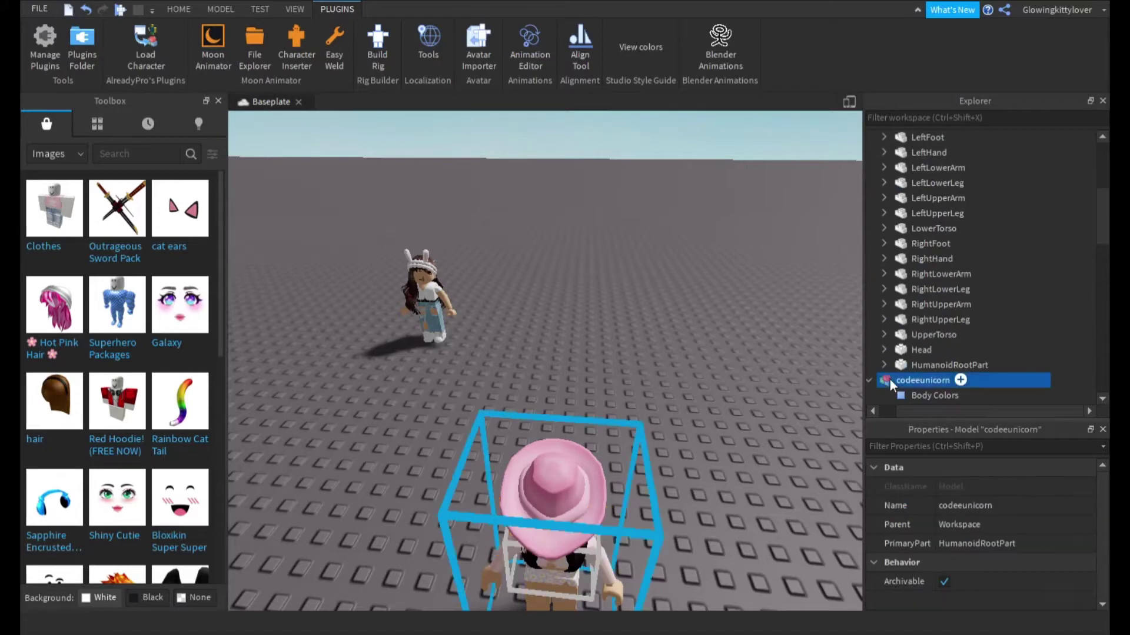
key(Delete)
- Collapse the hair, headband and sunglasses entries under the original avatar in the Explorer
scroll(912, 254, up, 5)
scroll(922, 301, down, 2)
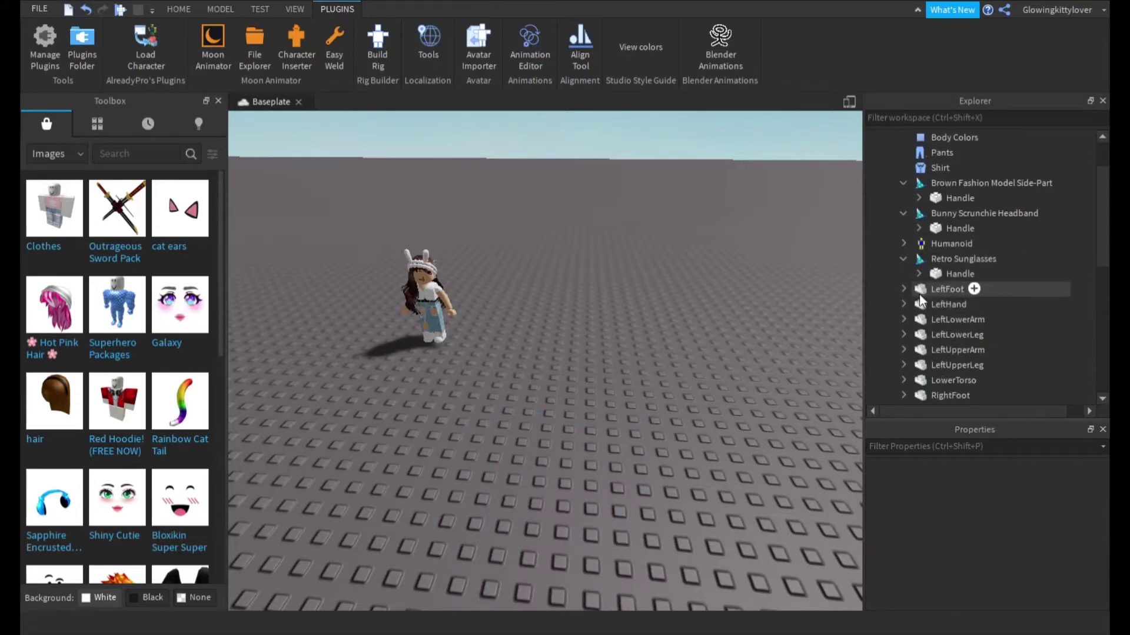
scroll(908, 232, up, 1)
click(903, 229)
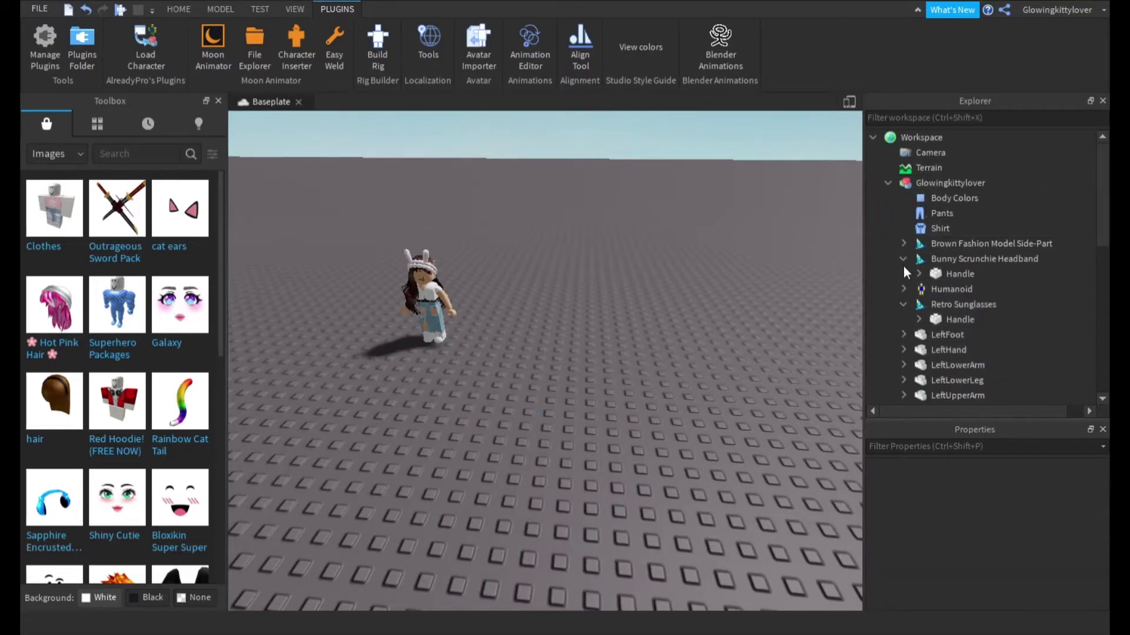
click(903, 274)
click(903, 275)
- Replace the texture of the face decal in the original avatar's Head with the copied texture address
scroll(912, 284, down, 4)
scroll(906, 259, down, 2)
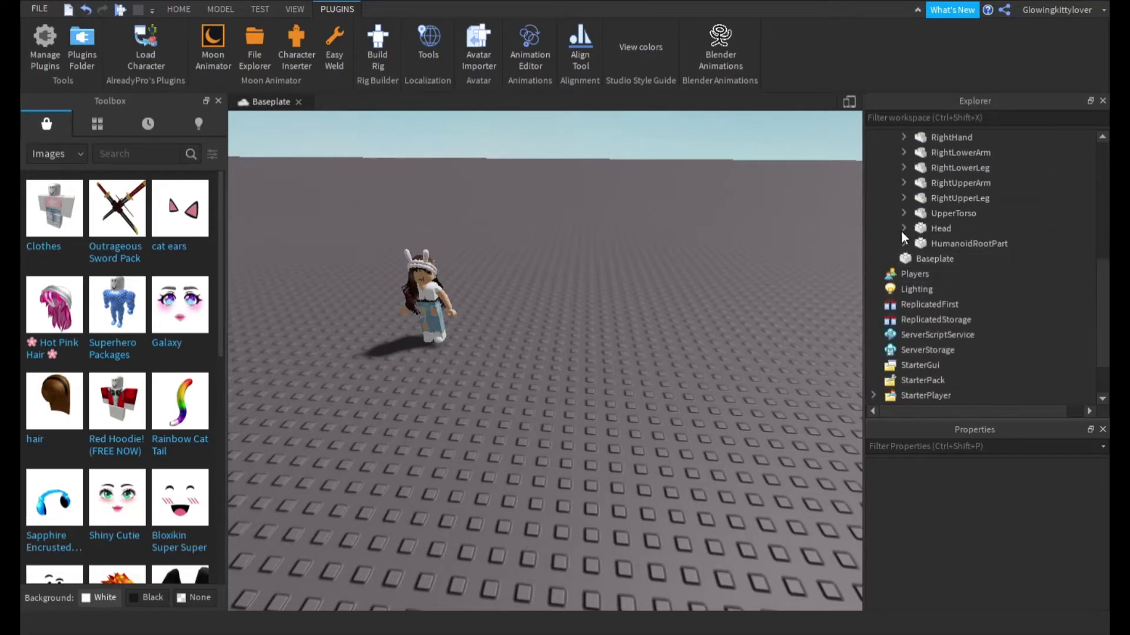
click(903, 228)
scroll(930, 264, down, 1)
click(934, 319)
click(972, 505)
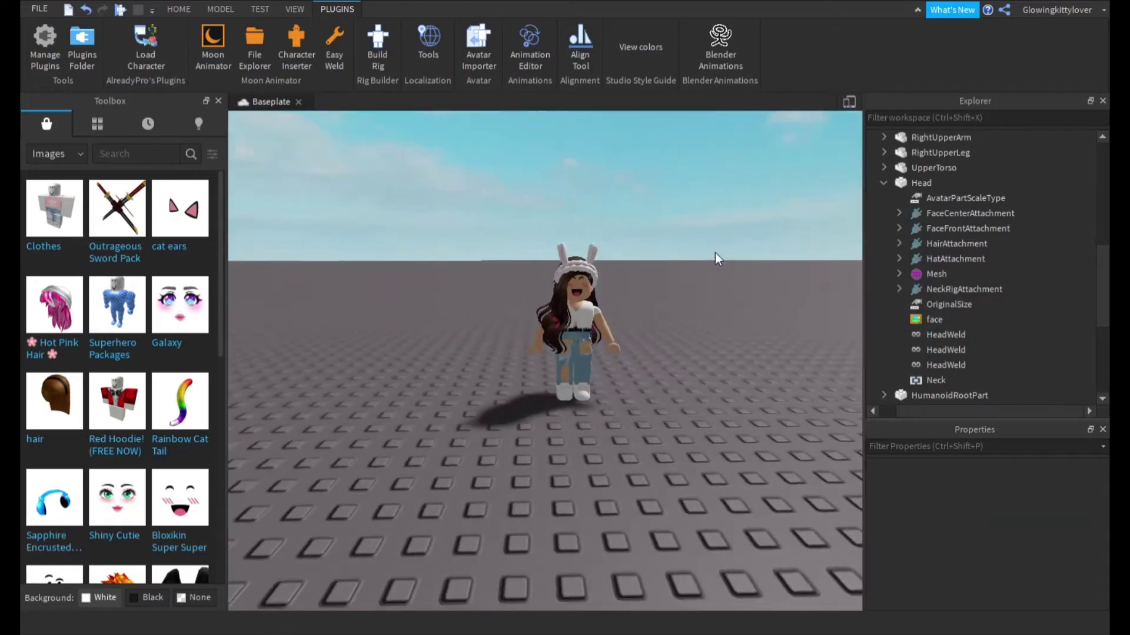
right_drag(715, 253, 697, 257)
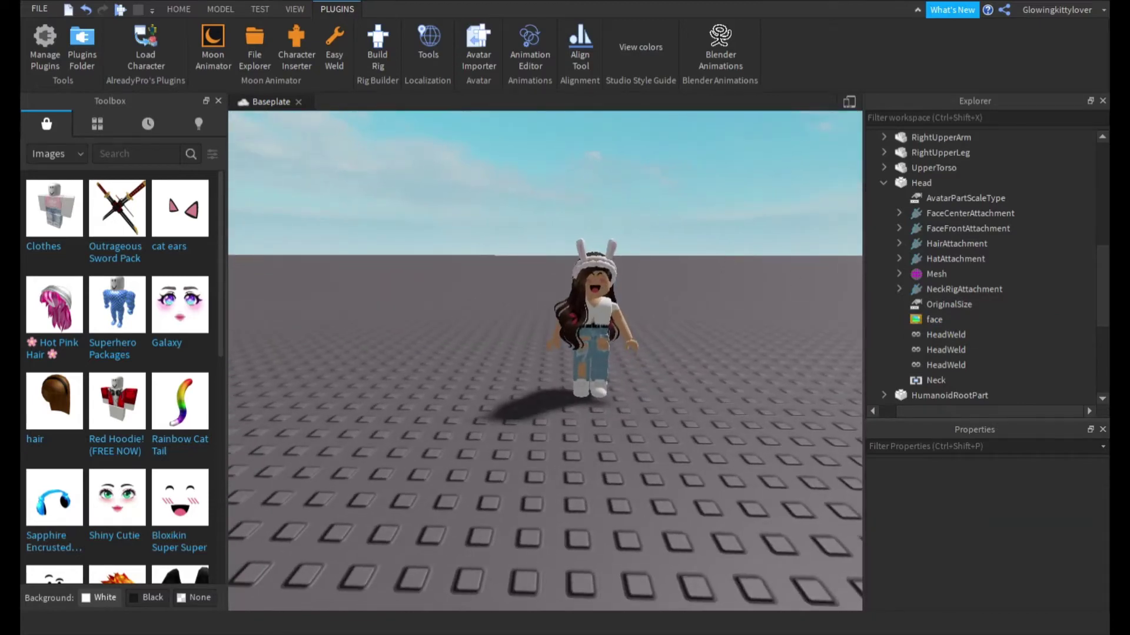
- Switch the Toolbox category to Models and search for "brown hair"
click(57, 153)
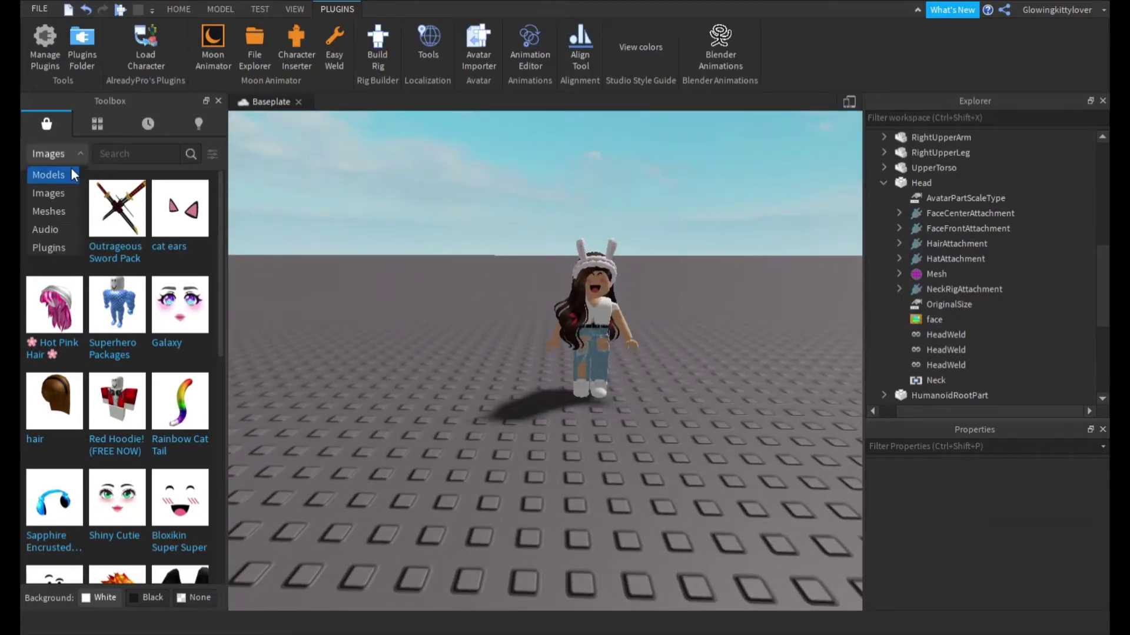
click(72, 170)
click(125, 152)
text(brown h)
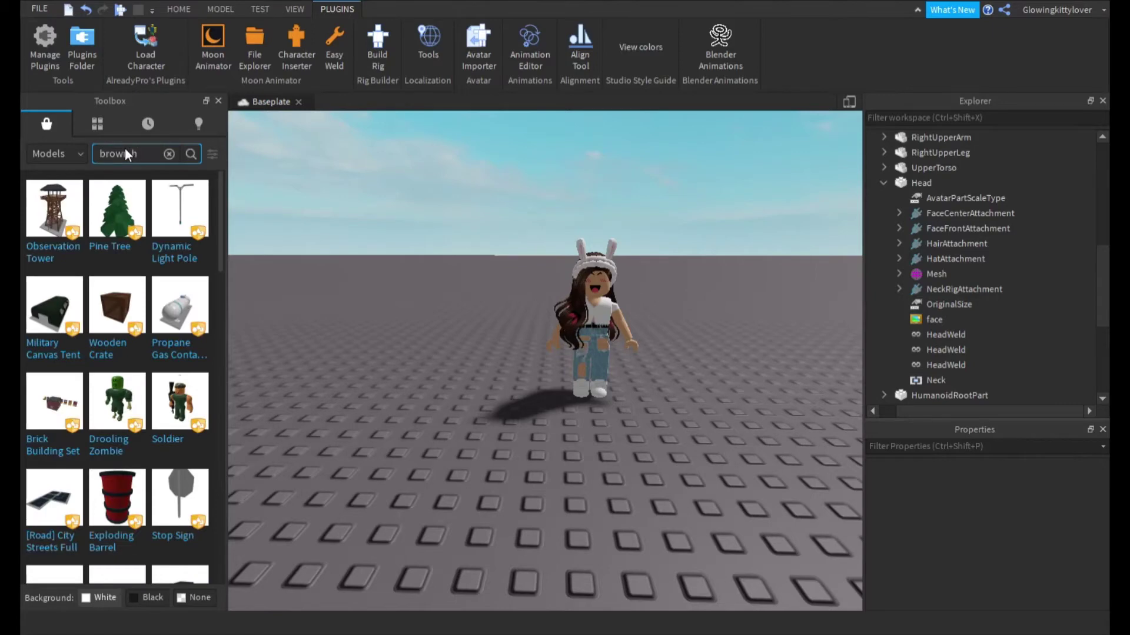
text(air)
key(Return)
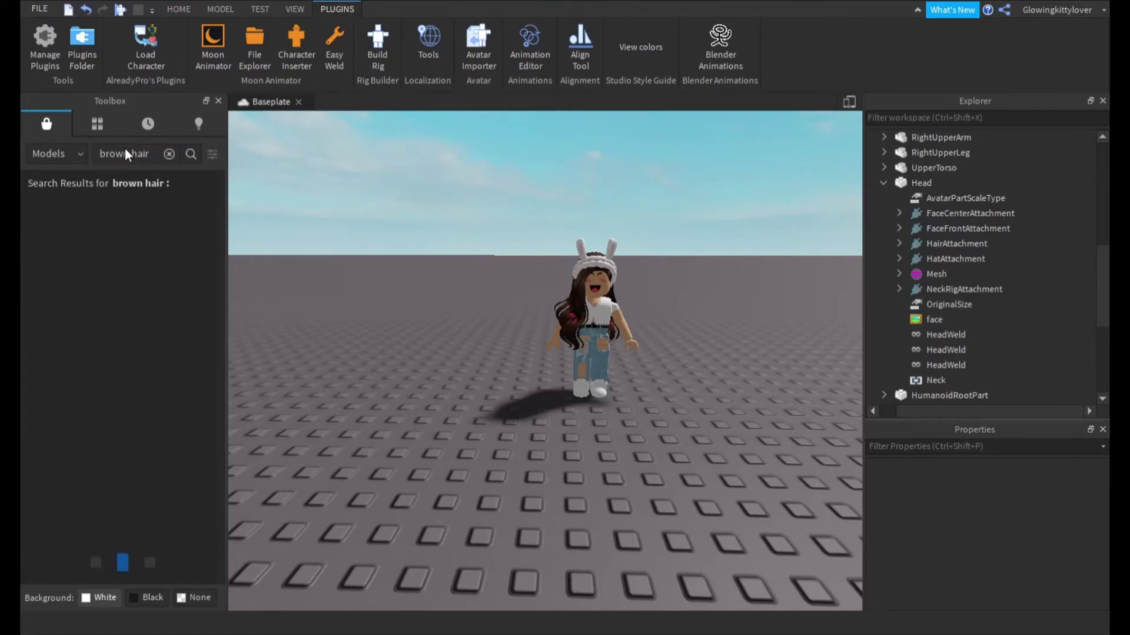
- Try a dark Brown Hair model beside the avatar and undo its insertion
drag(179, 347, 390, 401)
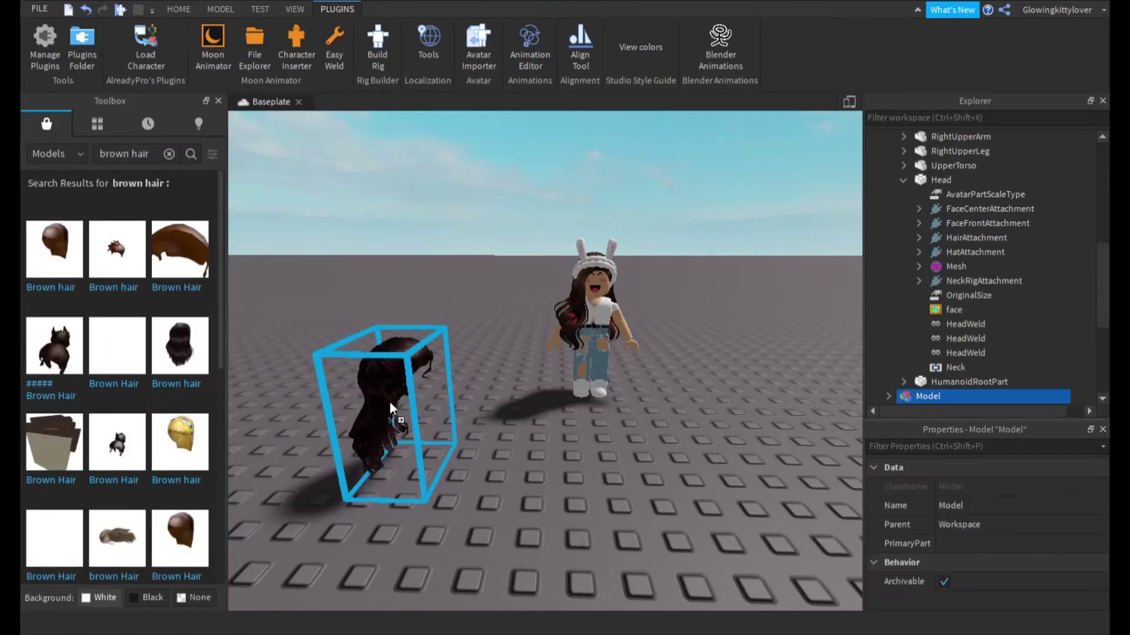
right_drag(431, 291, 398, 298)
key(ctrl+z)
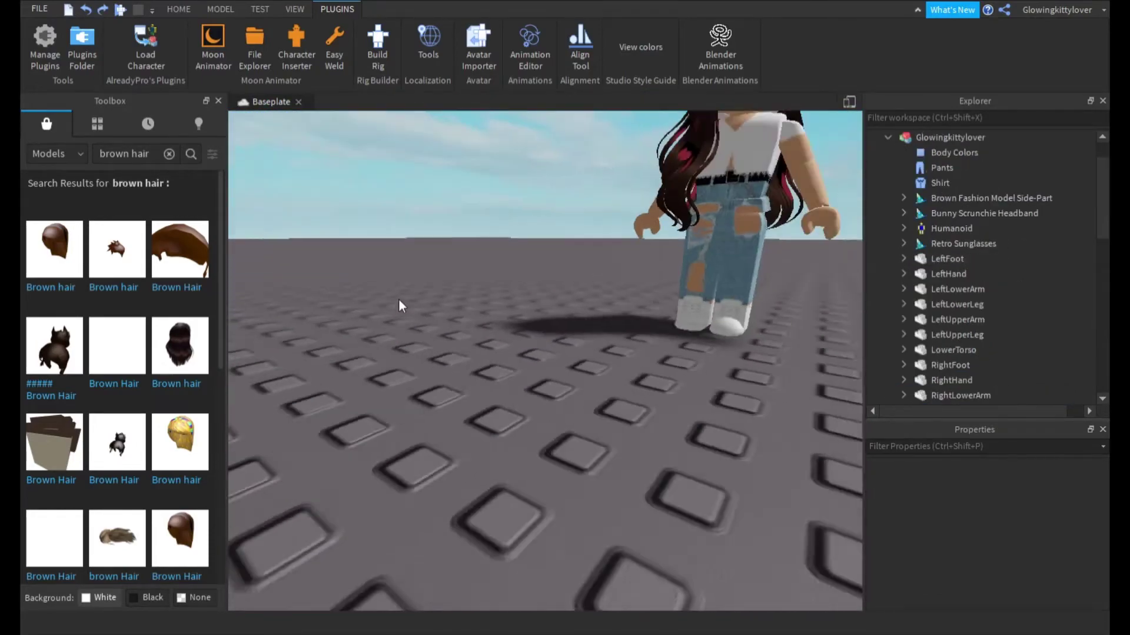
- Search the models for "brown wig" and place a long brown wig on the baseplate near the avatar
scroll(398, 298, down, 5)
scroll(114, 394, down, 2)
scroll(114, 395, down, 3)
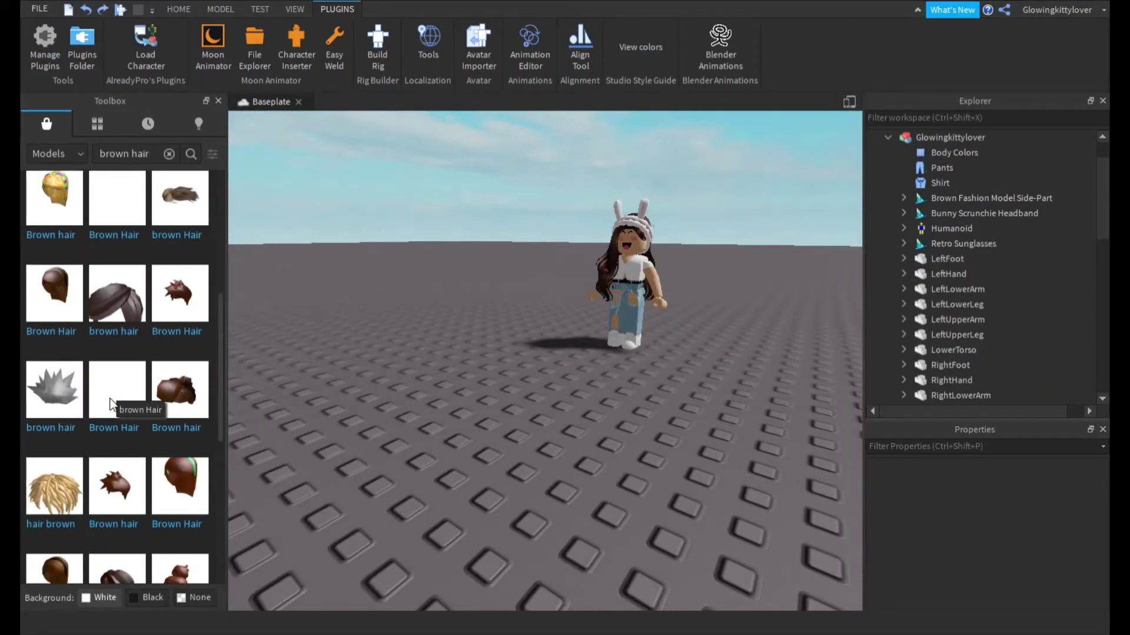
scroll(147, 424, down, 5)
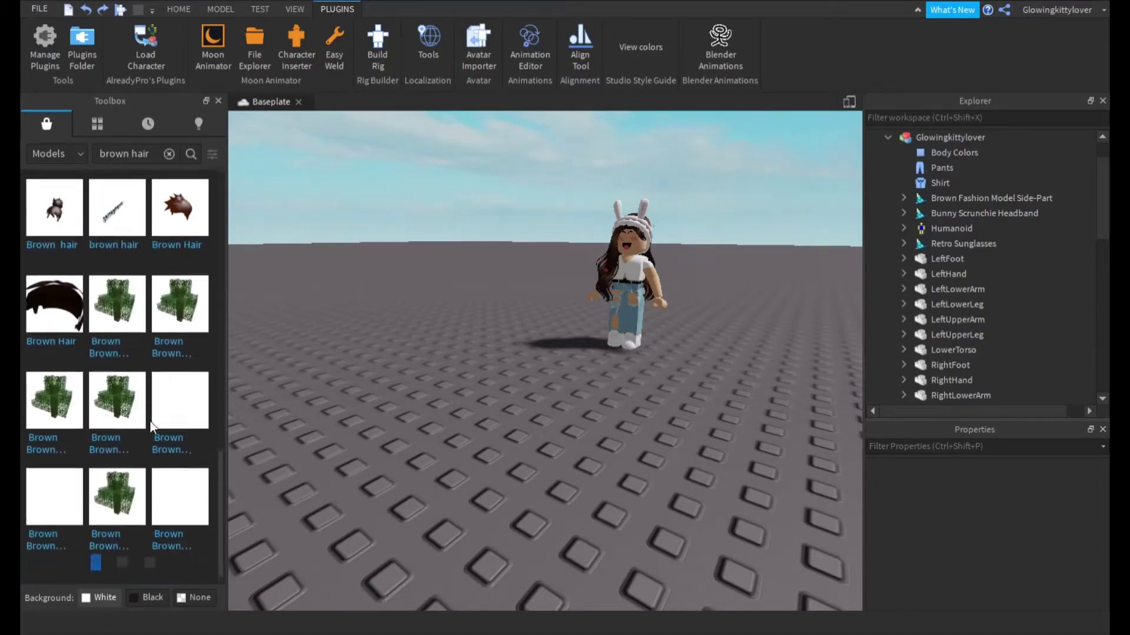
right_drag(392, 320, 391, 321)
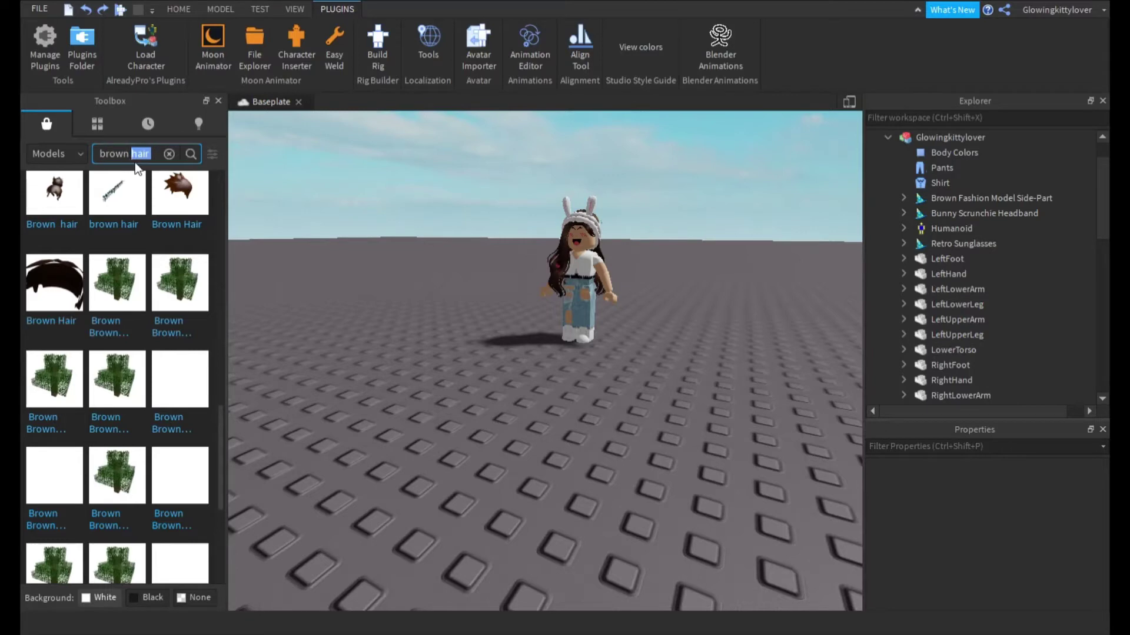
text(brown wig)
key(Return)
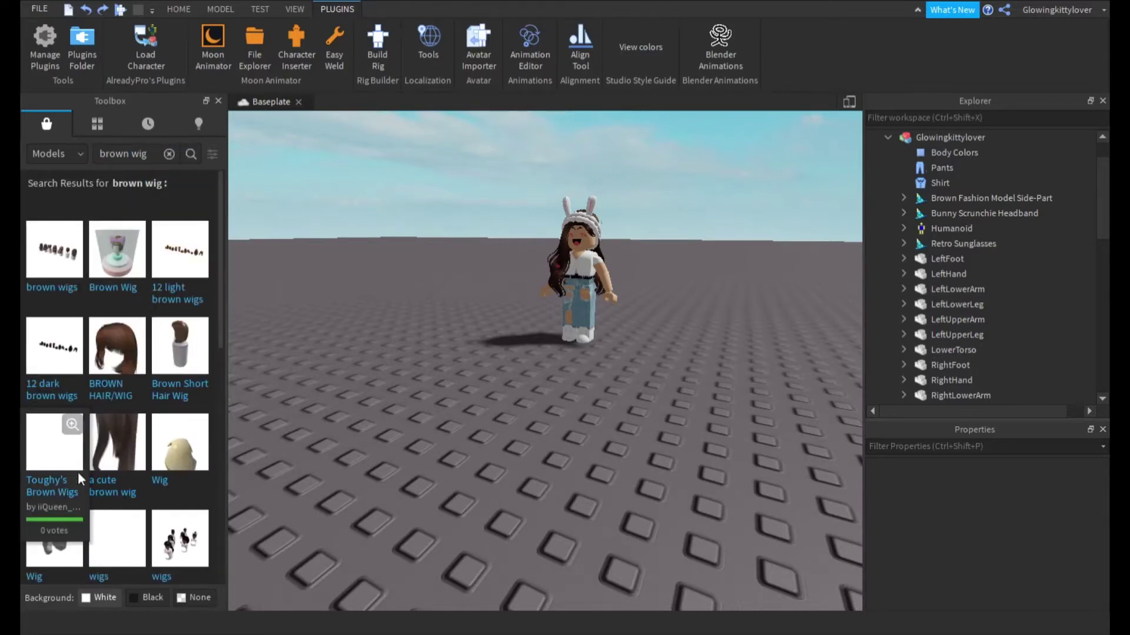
drag(78, 472, 520, 439)
right_drag(699, 268, 699, 268)
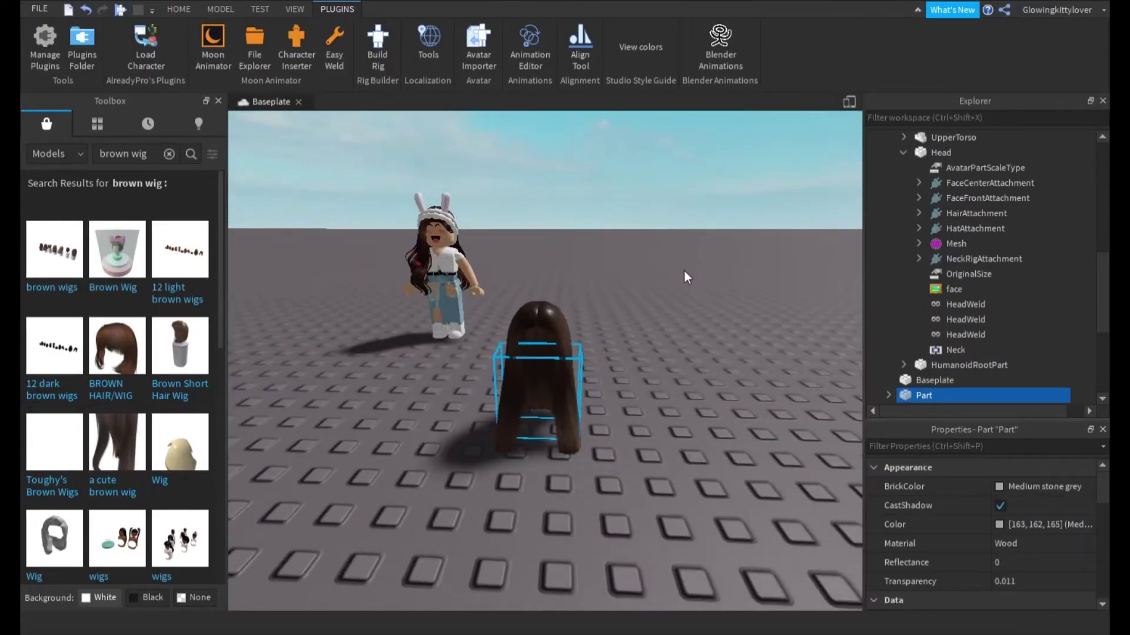
- Search the models for "brown blonde wig" and look through the results for a suitable wig
click(129, 153)
text(blonde)
key(Return)
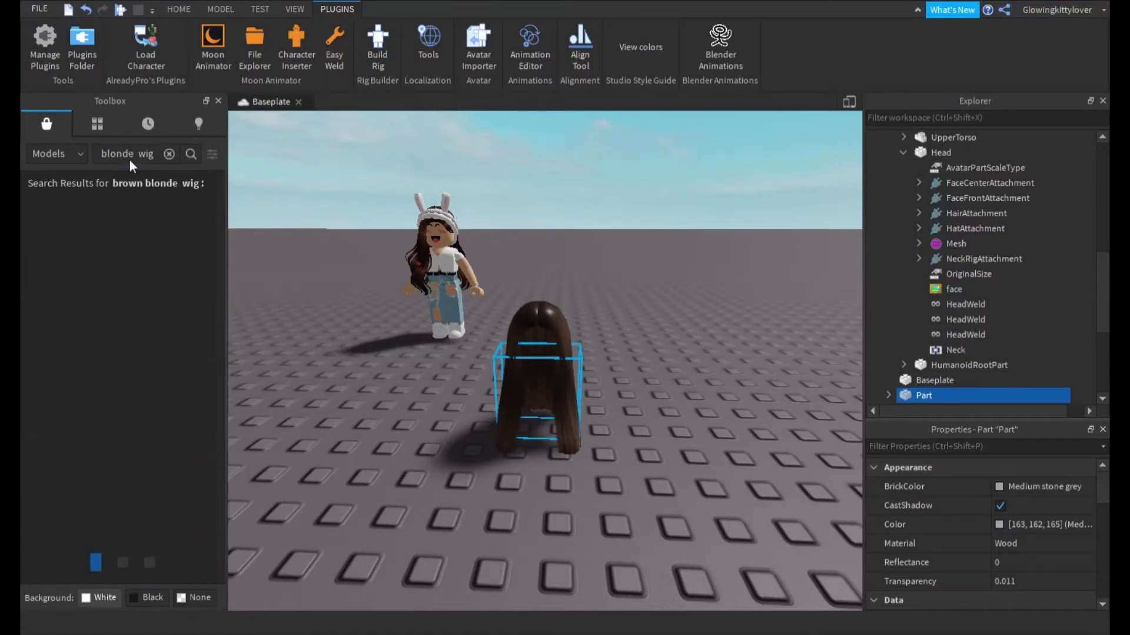
click(481, 193)
scroll(482, 193, down, 4)
right_drag(482, 193, 482, 193)
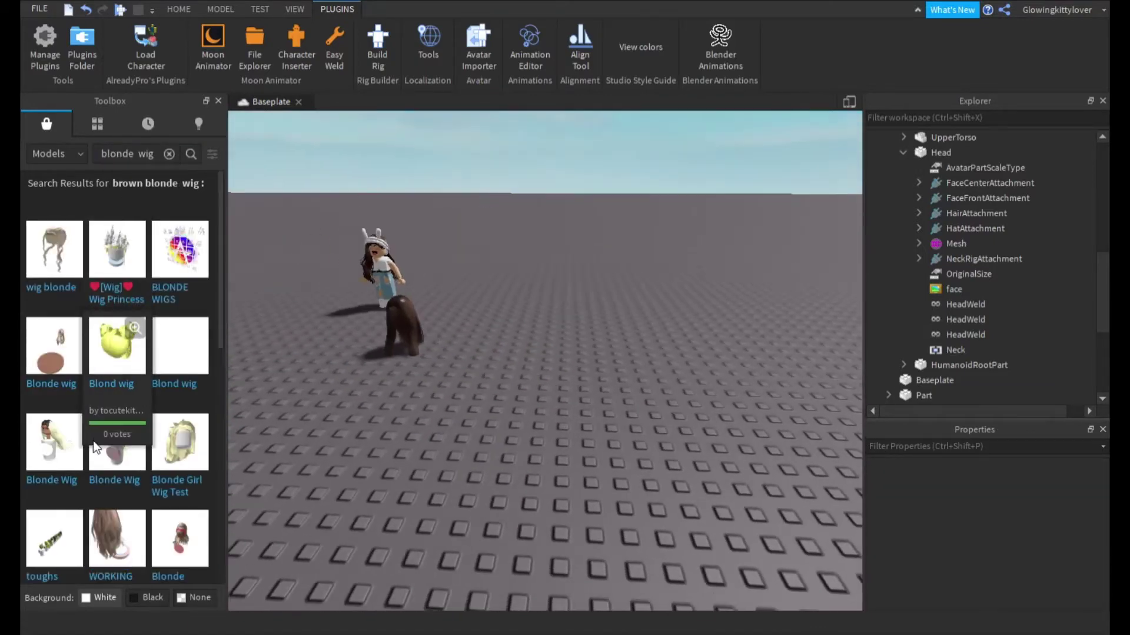
scroll(93, 440, down, 4)
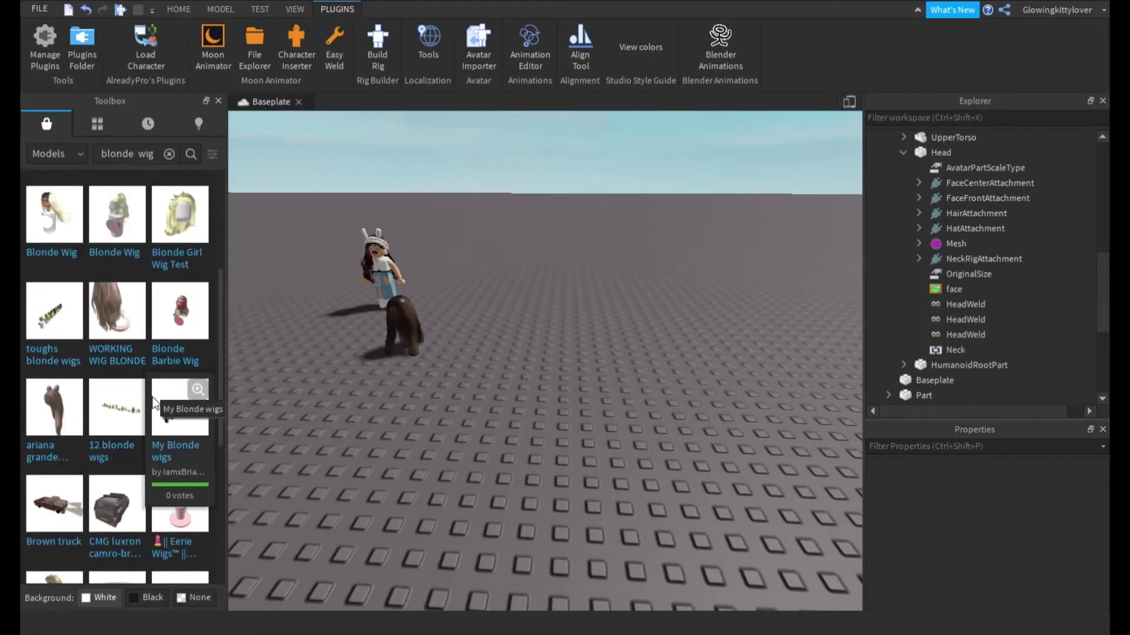
scroll(128, 435, down, 6)
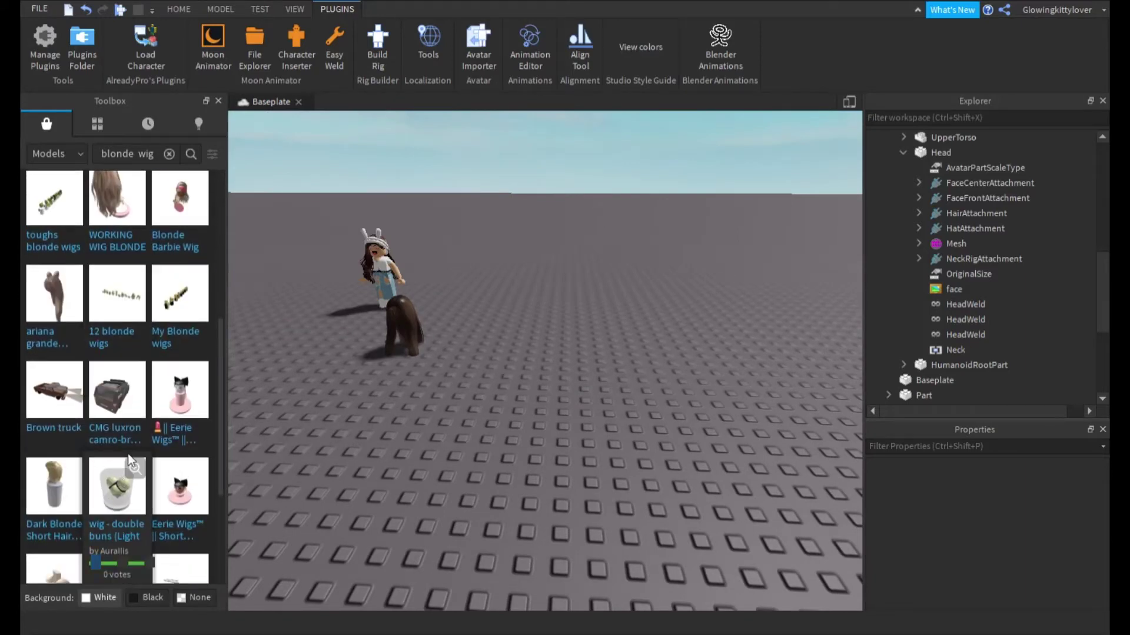
scroll(90, 387, down, 5)
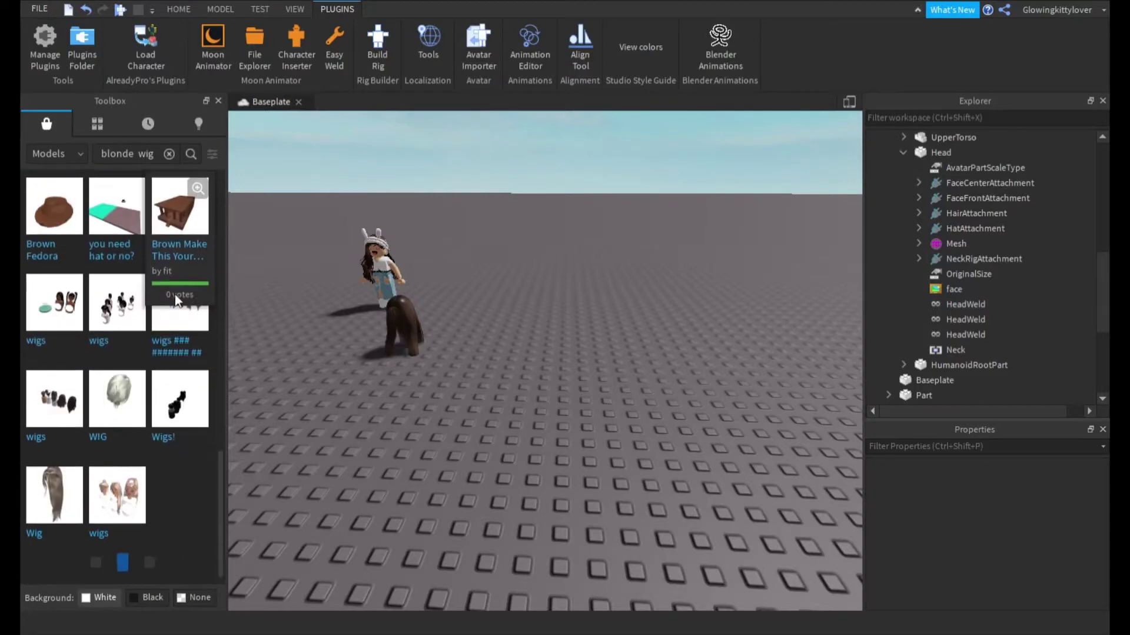
- Try a long light-brown wig from the results on the baseplate and undo its insertion
drag(77, 396, 514, 347)
scroll(514, 347, up, 4)
right_drag(514, 347, 592, 226)
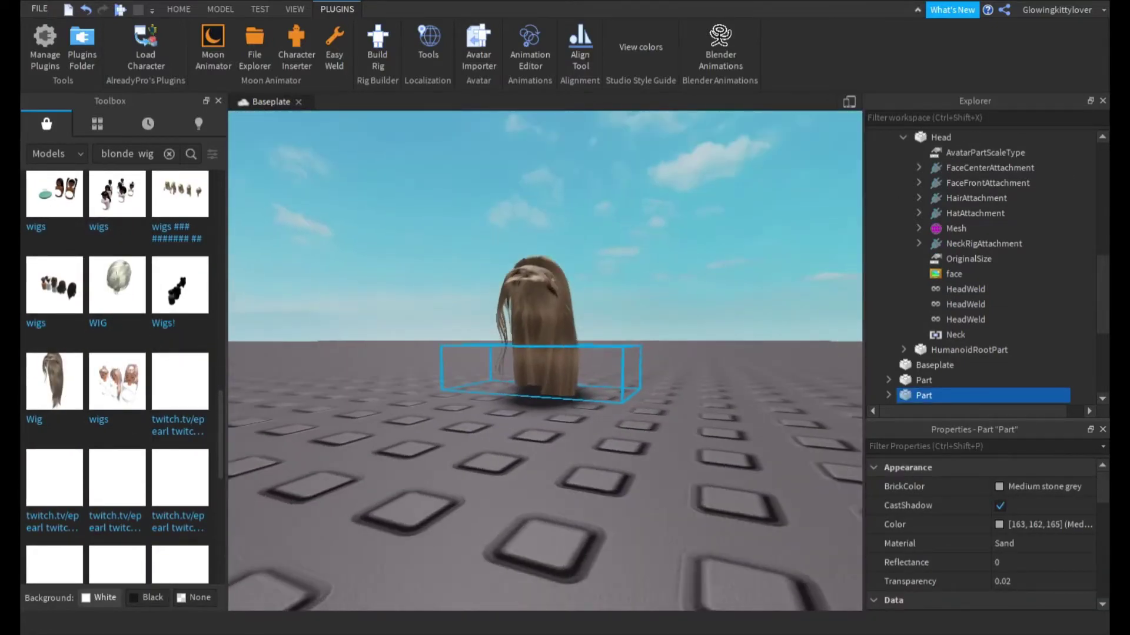
key(ctrl+z)
scroll(503, 322, down, 5)
right_drag(512, 265, 556, 297)
scroll(538, 309, up, 2)
- Search the Toolbox models for "brow wig"
text(brow)
key(Return)
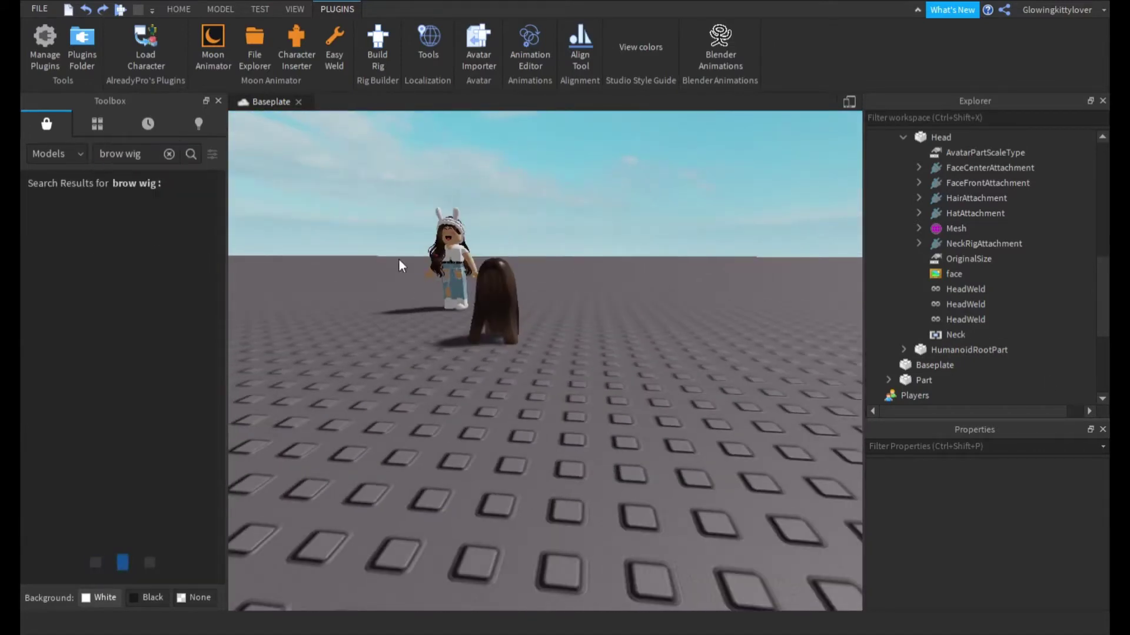
- Search the models for "wig" and look through the results
drag(124, 155, 90, 157)
key(BackSpace)
key(Return)
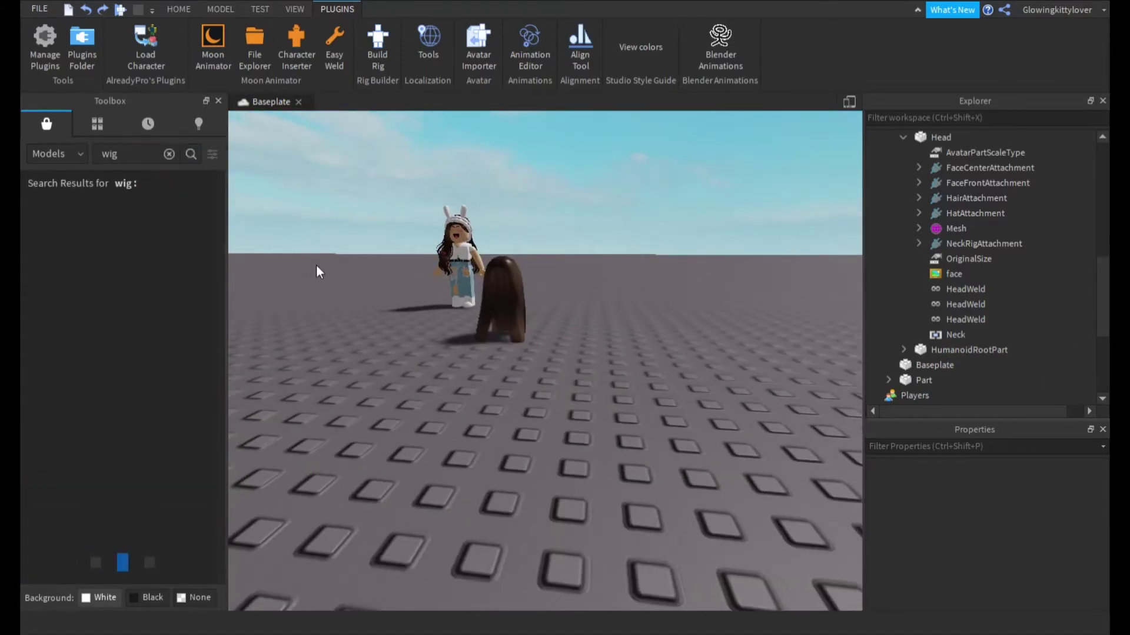
right_drag(316, 263, 318, 269)
scroll(111, 377, down, 7)
scroll(111, 376, down, 3)
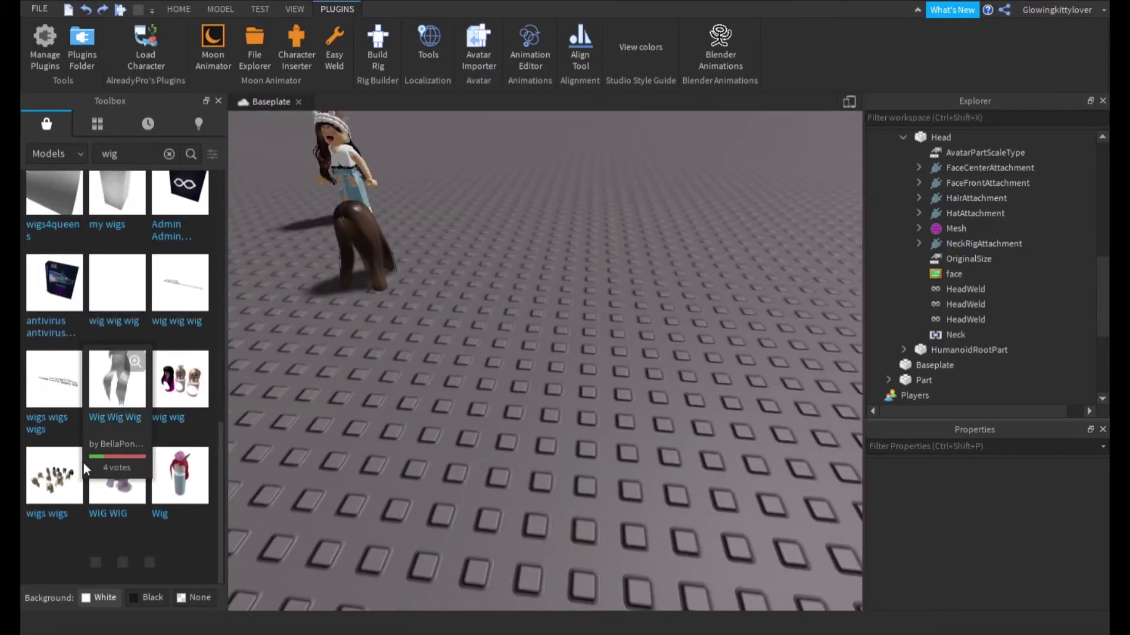
- Search the models for "girls wig"
click(100, 147)
text(girls)
key(Return)
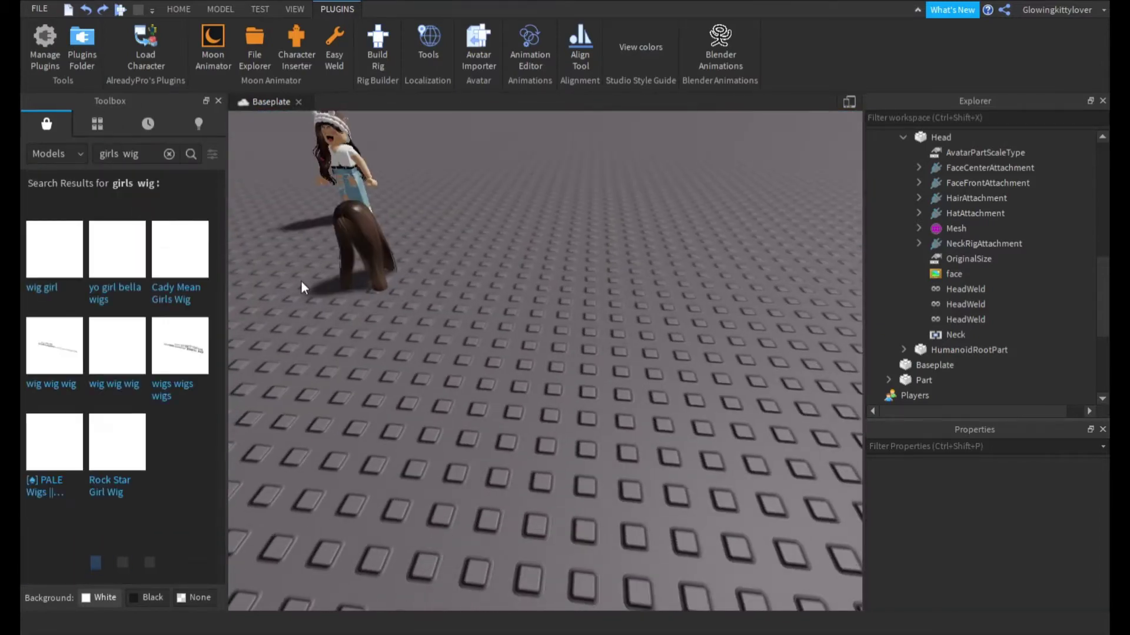
right_drag(301, 281, 304, 262)
- Search the models for "blonde hair" and look through the results for a suitable hairstyle
text(b)
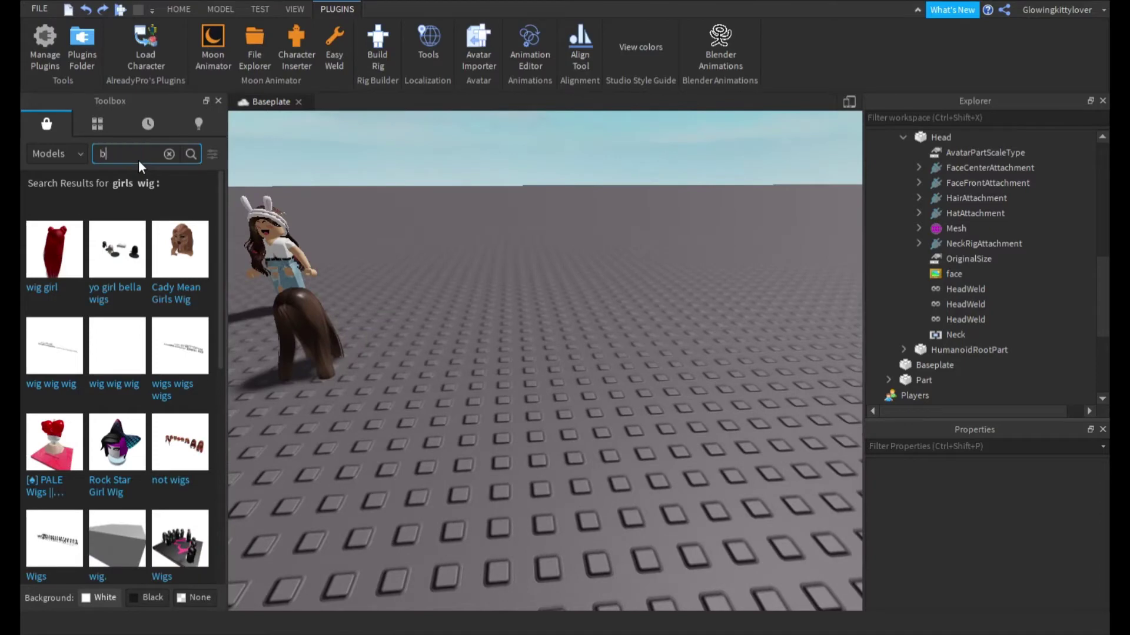
text(londe hair)
key(Return)
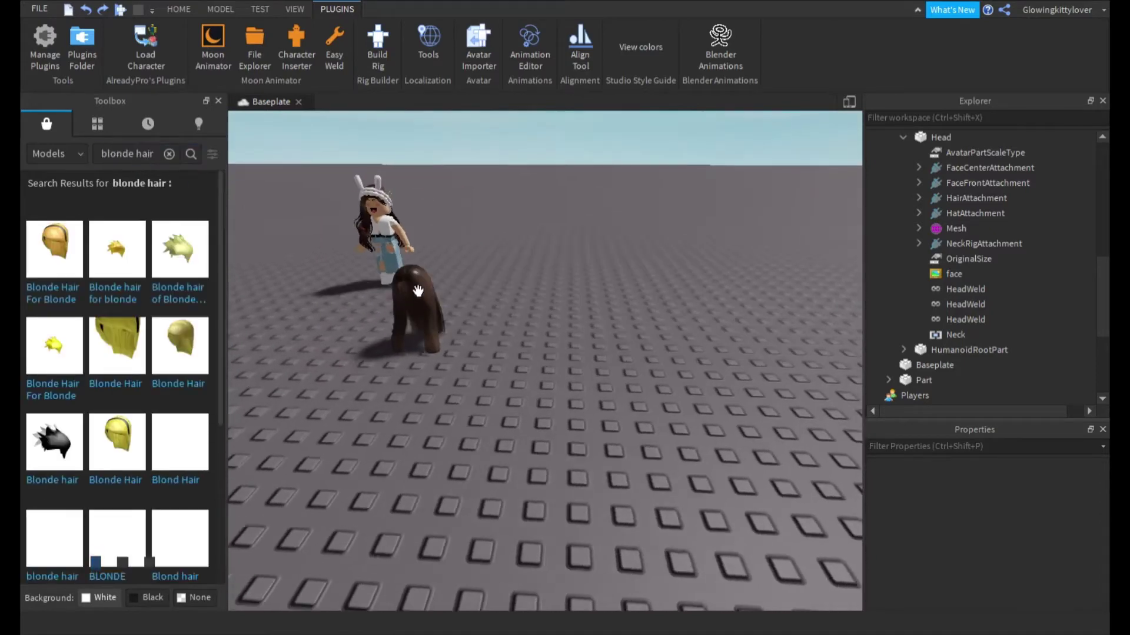
scroll(119, 383, down, 5)
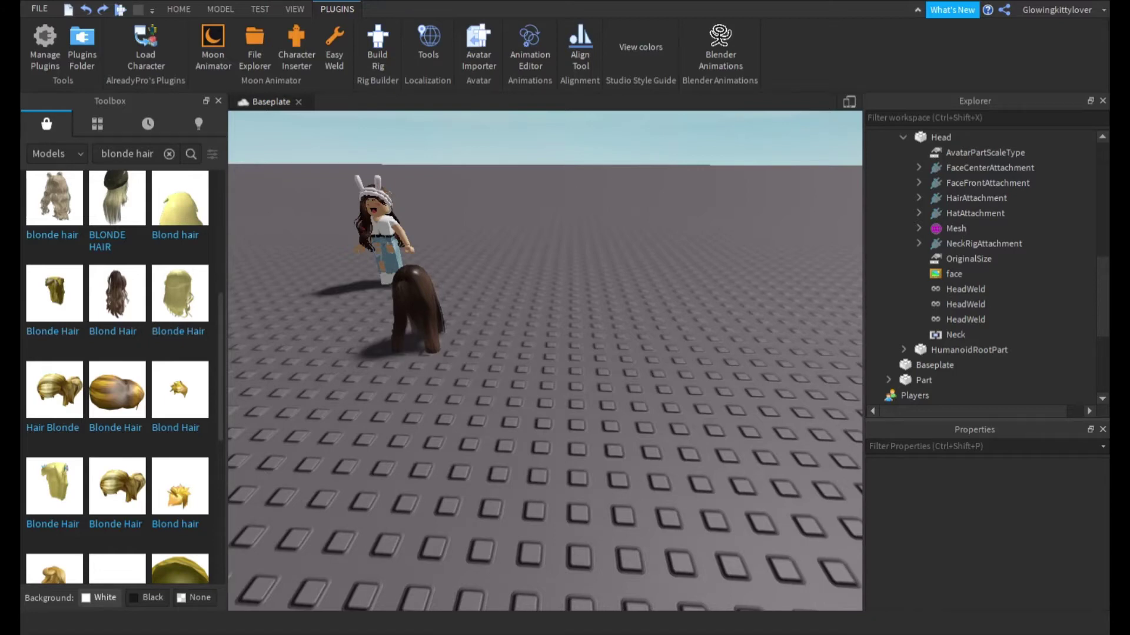
scroll(538, 270, down, 3)
scroll(115, 274, down, 5)
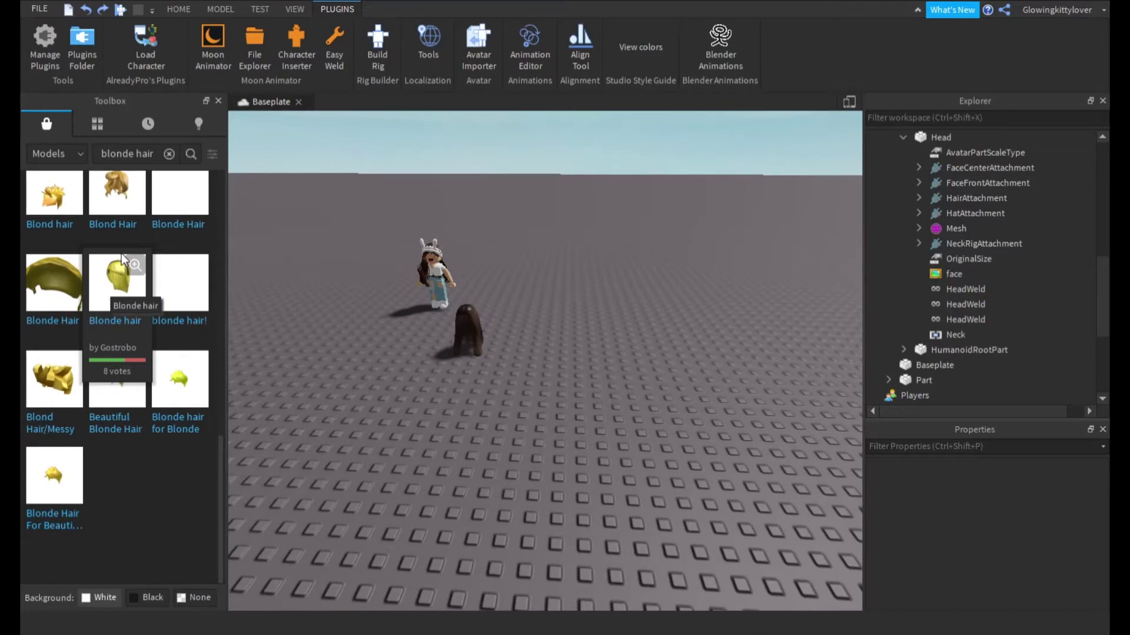
- Search the models for "brown long hair" and place a long dark wavy wig on the baseplate beside the first wig
drag(132, 155, 90, 154)
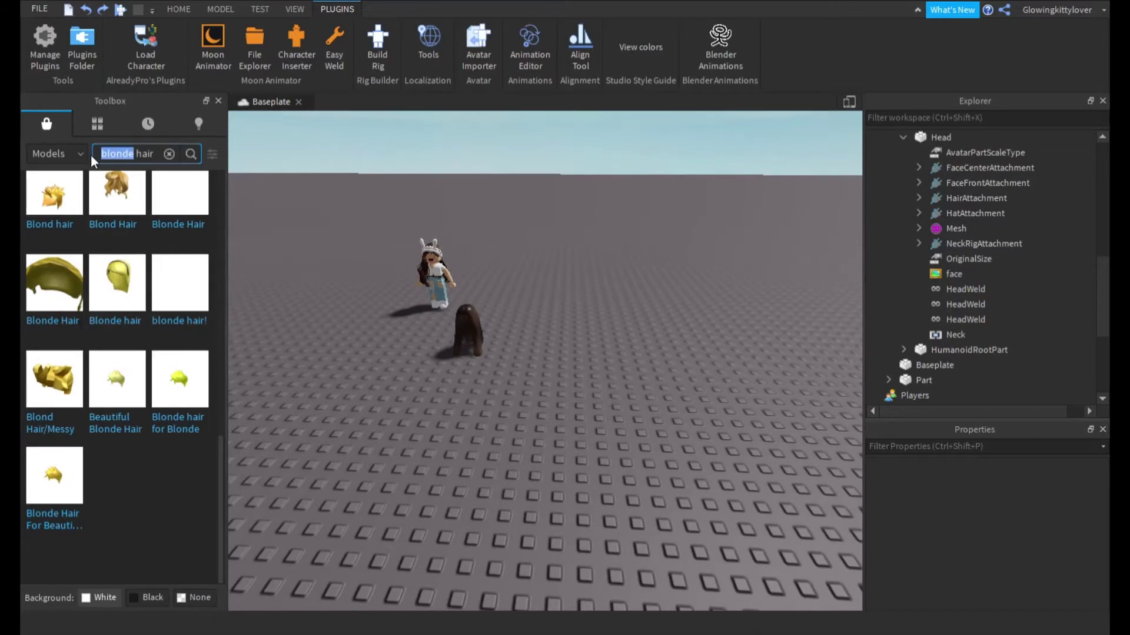
text(brown )
text(long)
key(Return)
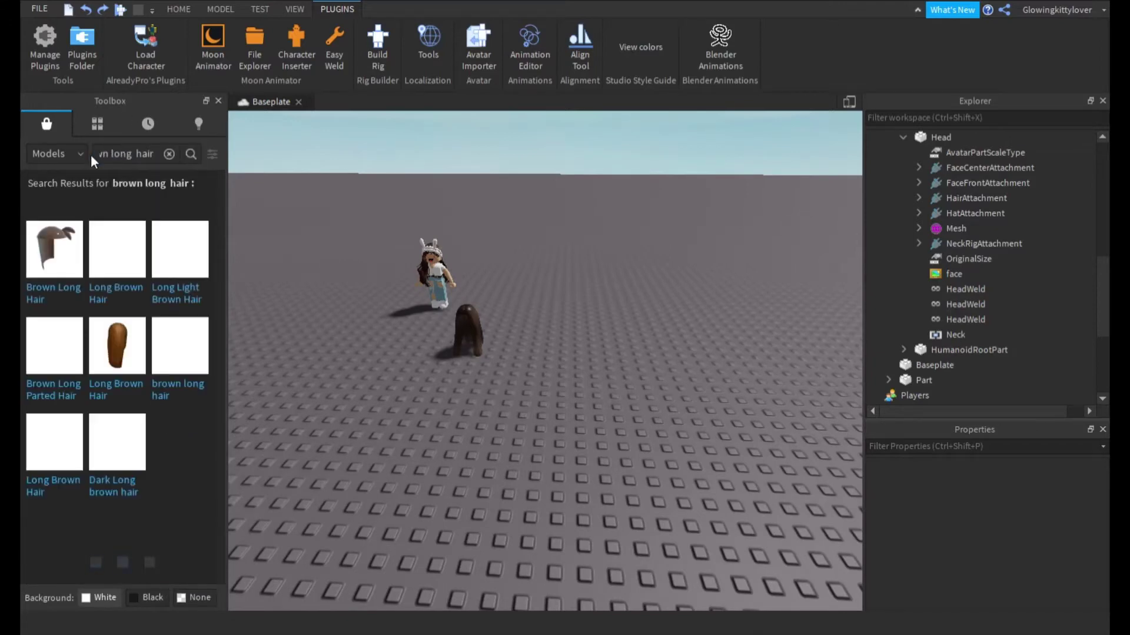
scroll(79, 295, down, 3)
drag(50, 332, 527, 347)
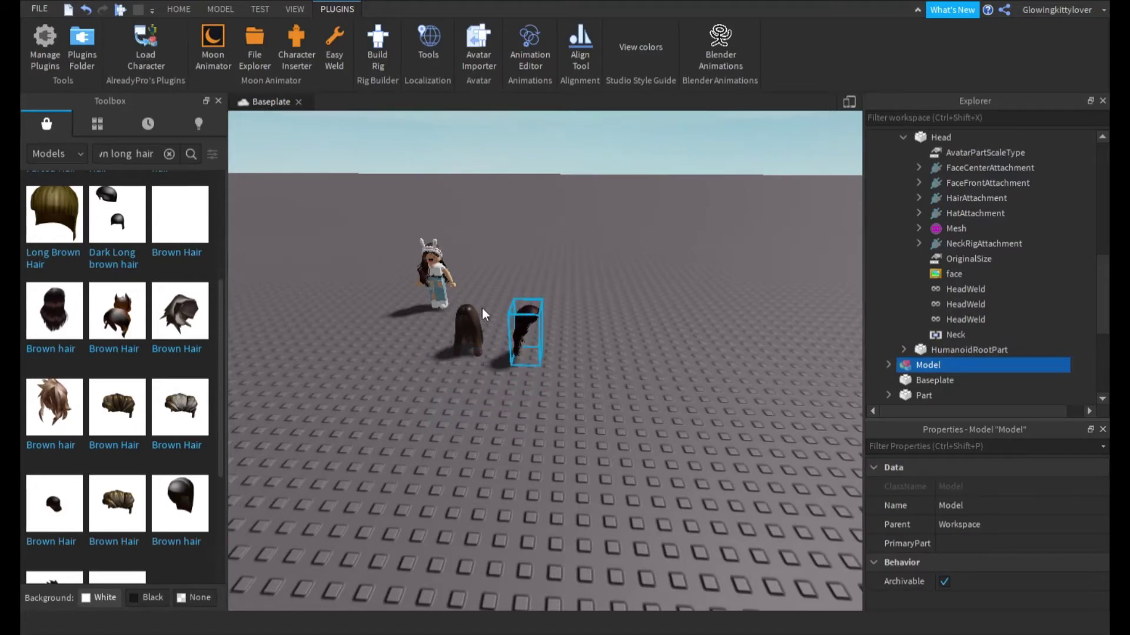
- Find a long light-brown wavy "Brown hair" model among the results and place it beside the dark wig
scroll(84, 393, down, 5)
click(267, 355)
right_drag(268, 355, 247, 342)
scroll(117, 376, down, 5)
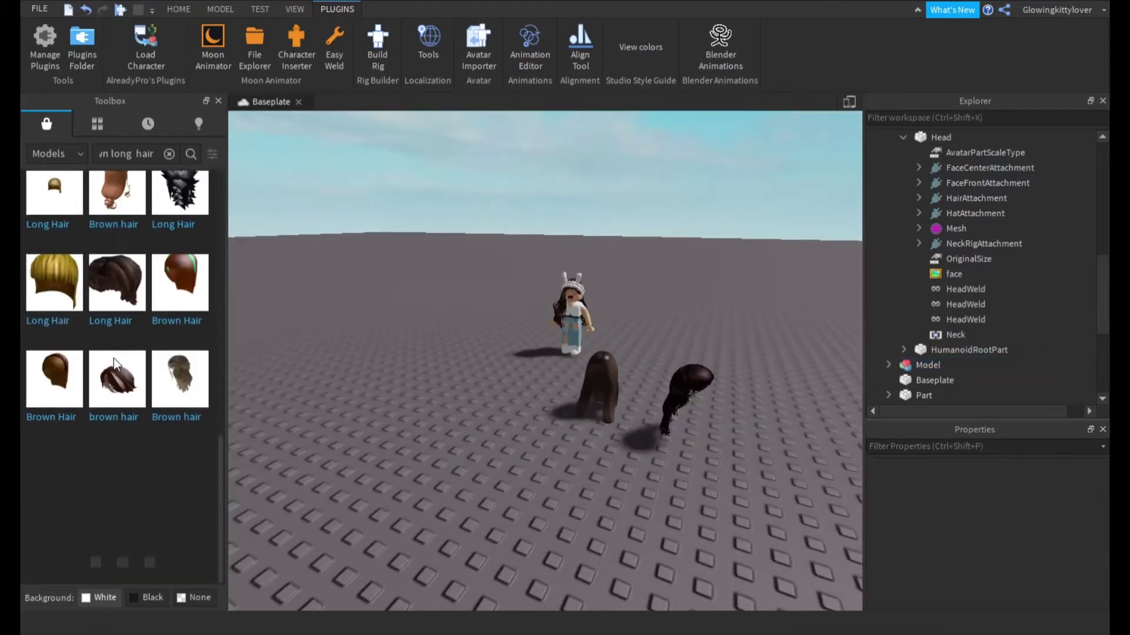
drag(174, 383, 755, 401)
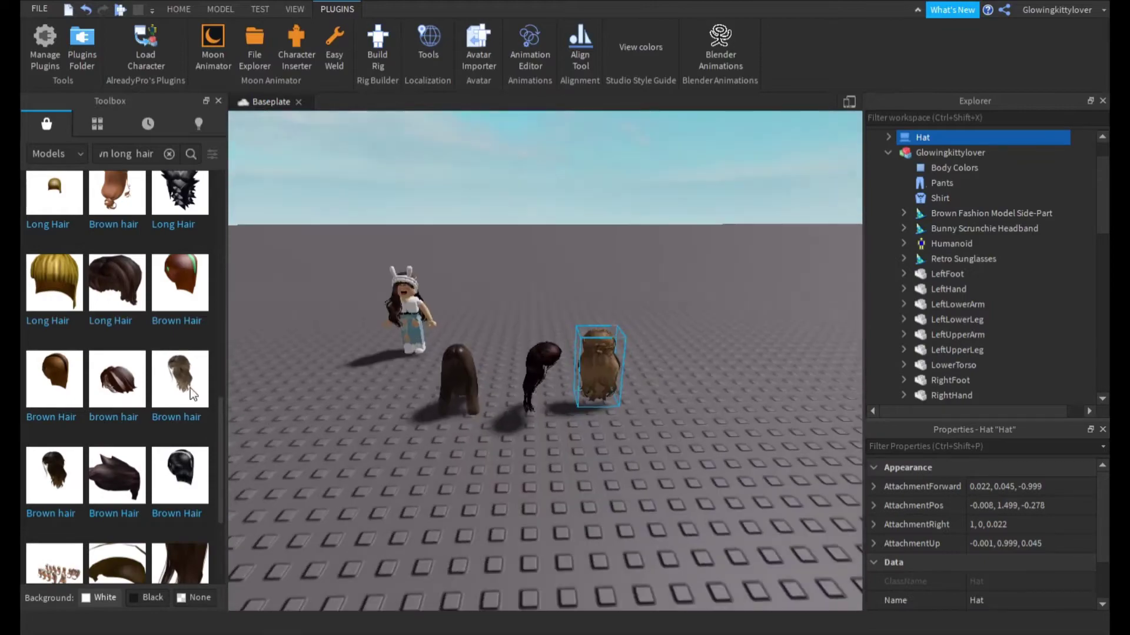
- Place the "Brown hair" model showing a whole collection of wigs on the baseplate behind the single wigs
scroll(190, 388, down, 2)
drag(189, 467, 628, 323)
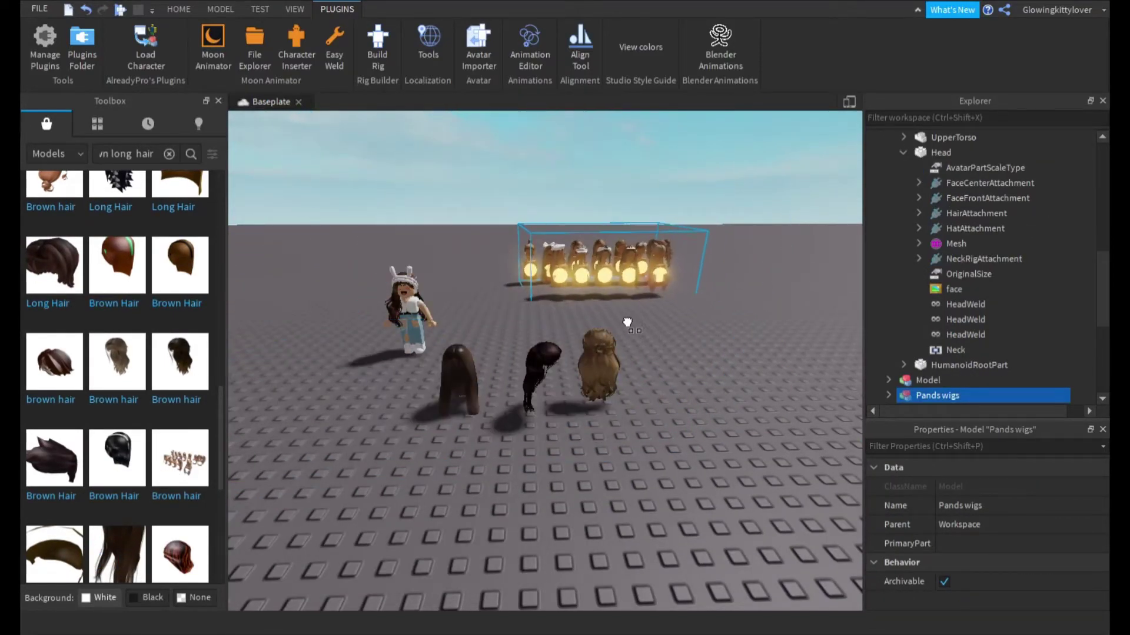
click(673, 270)
- Examine the two rows of wigs on their glowing stands from close up to compare the hairstyles
scroll(672, 270, up, 5)
mouse_move(673, 270)
right_down()
mouse_move(693, 293)
mouse_move(656, 273)
right_up()
key(s)
key(a)
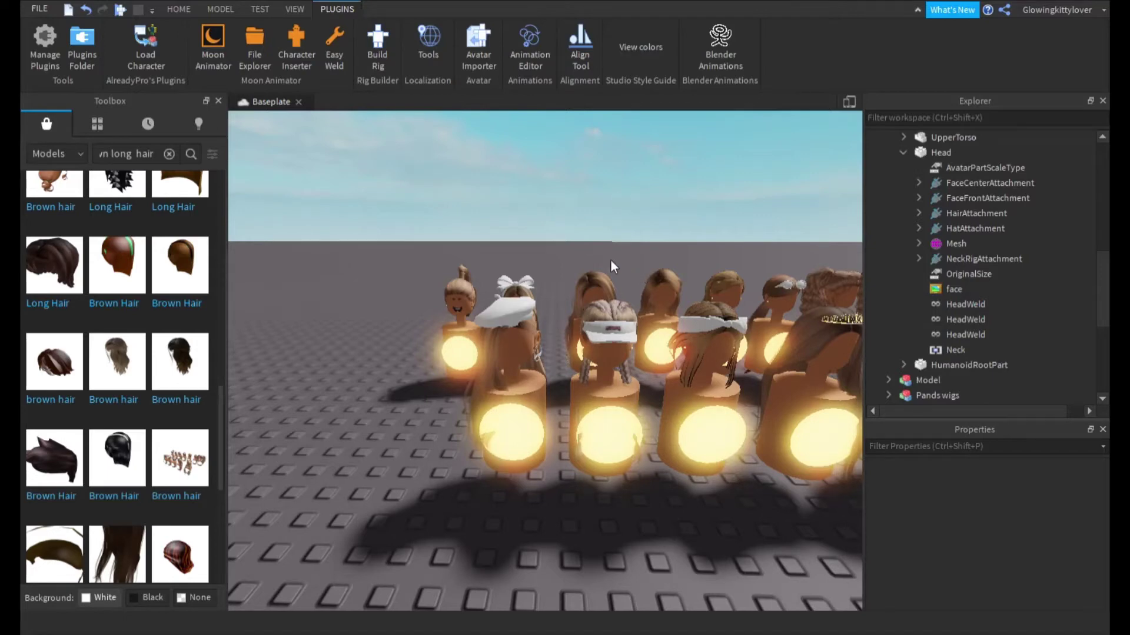
right_drag(598, 260, 598, 260)
key(w)
key(a)
key(s)
key(d)
key(s)
key(a)
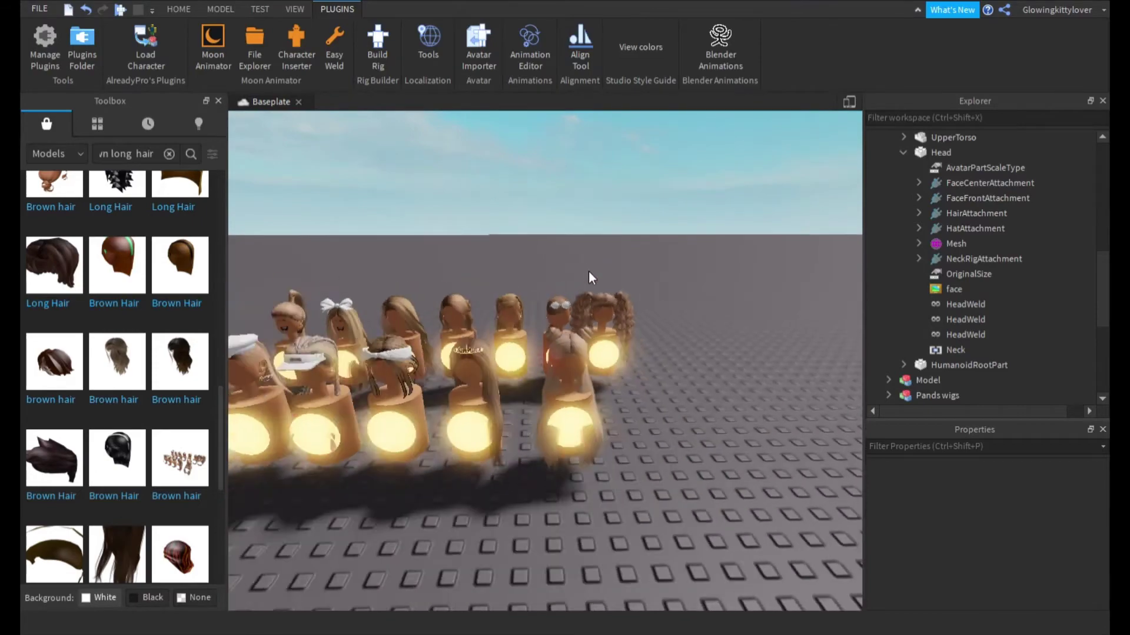
key(w)
key(a)
key(s)
key(d)
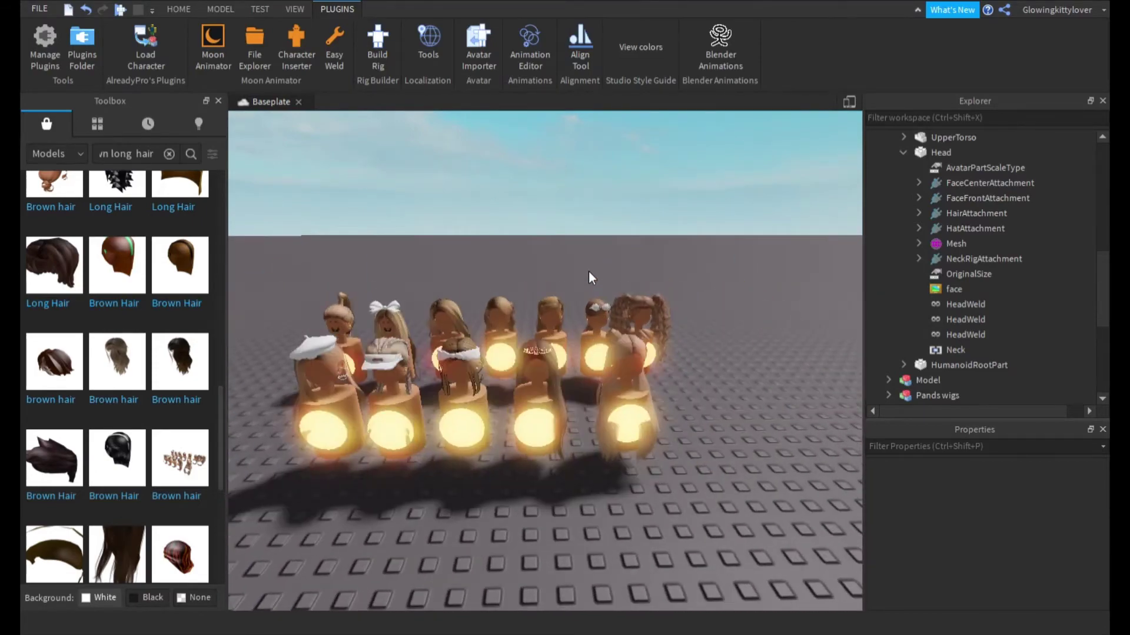
key(w)
right_drag(588, 271, 588, 270)
key(a)
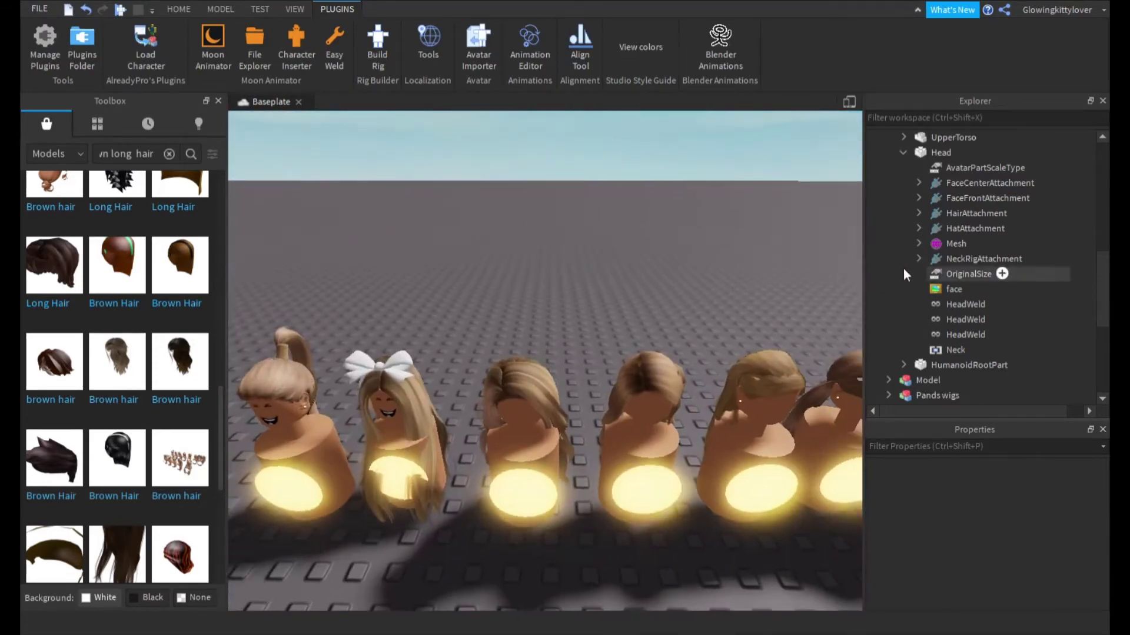
- Expand the Pands wigs model and its wigs group in the object hierarchy, checking which stands the unnamed models represent
scroll(906, 288, down, 4)
click(906, 243)
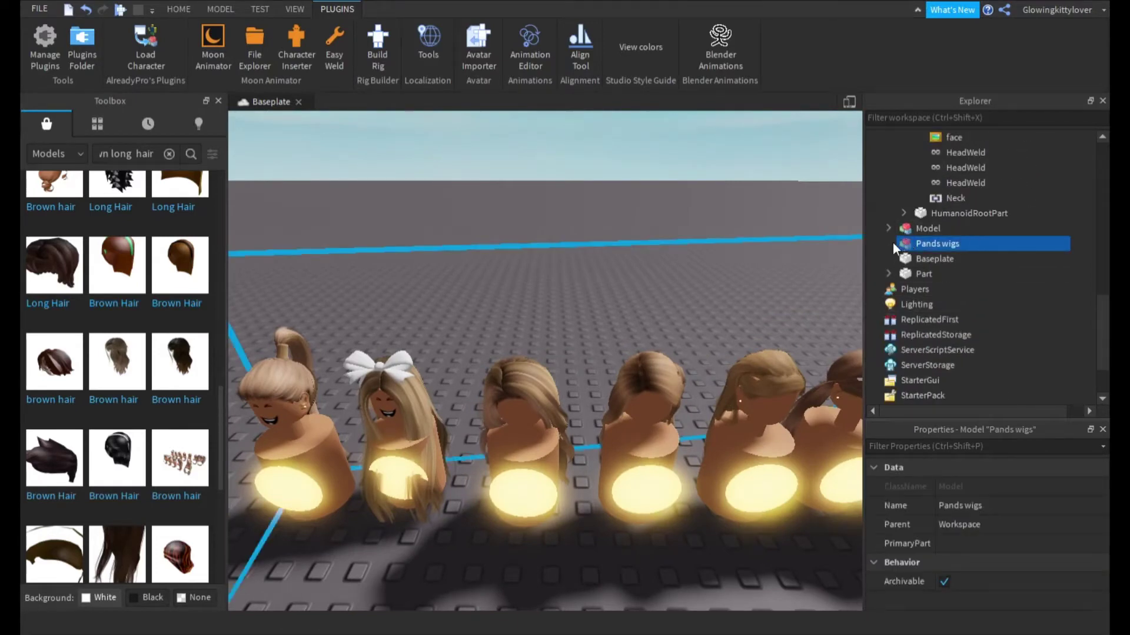
click(889, 243)
click(922, 304)
click(922, 319)
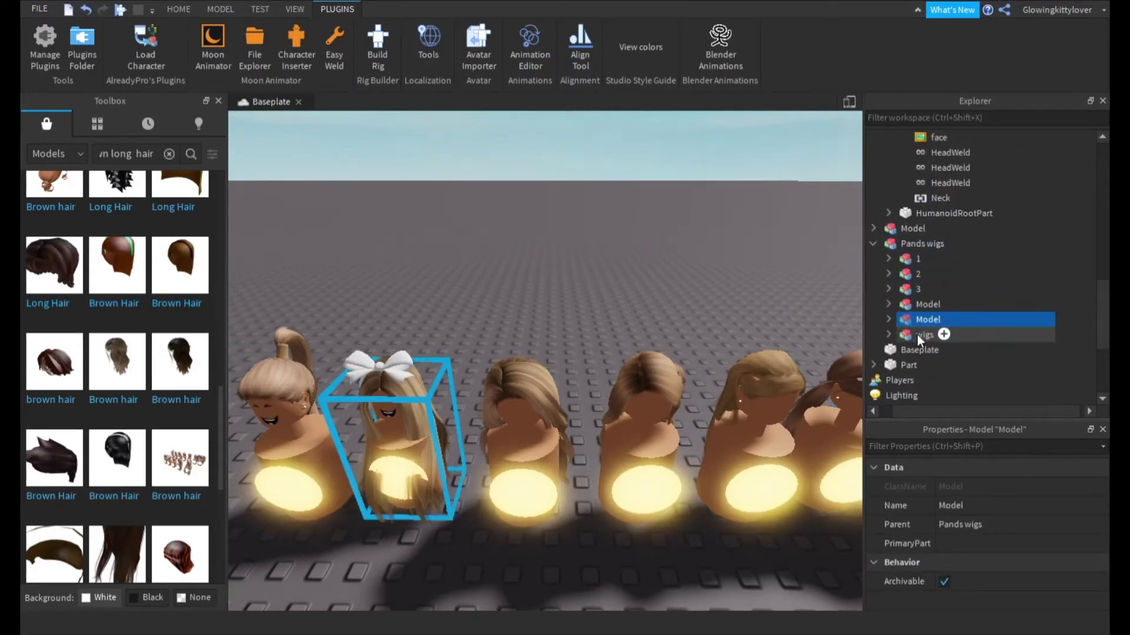
click(923, 334)
click(889, 334)
- Go through the numbered models in the wigs group and select model 5, the long side-parted brown-blonde wig
scroll(920, 312, down, 2)
click(918, 259)
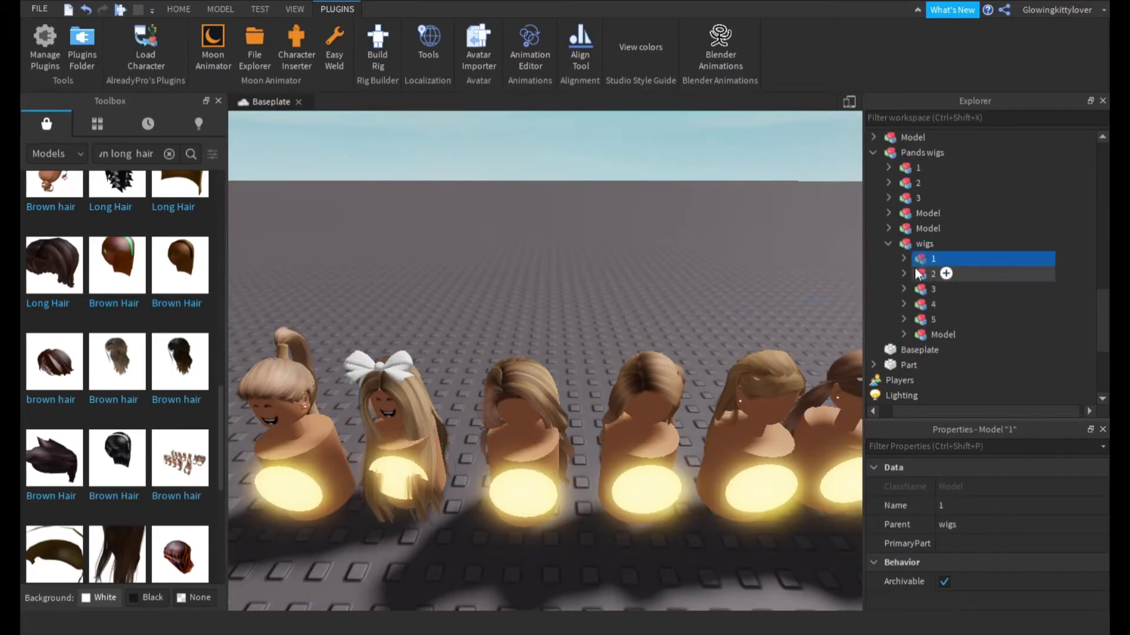
click(916, 275)
click(916, 289)
click(916, 304)
click(916, 319)
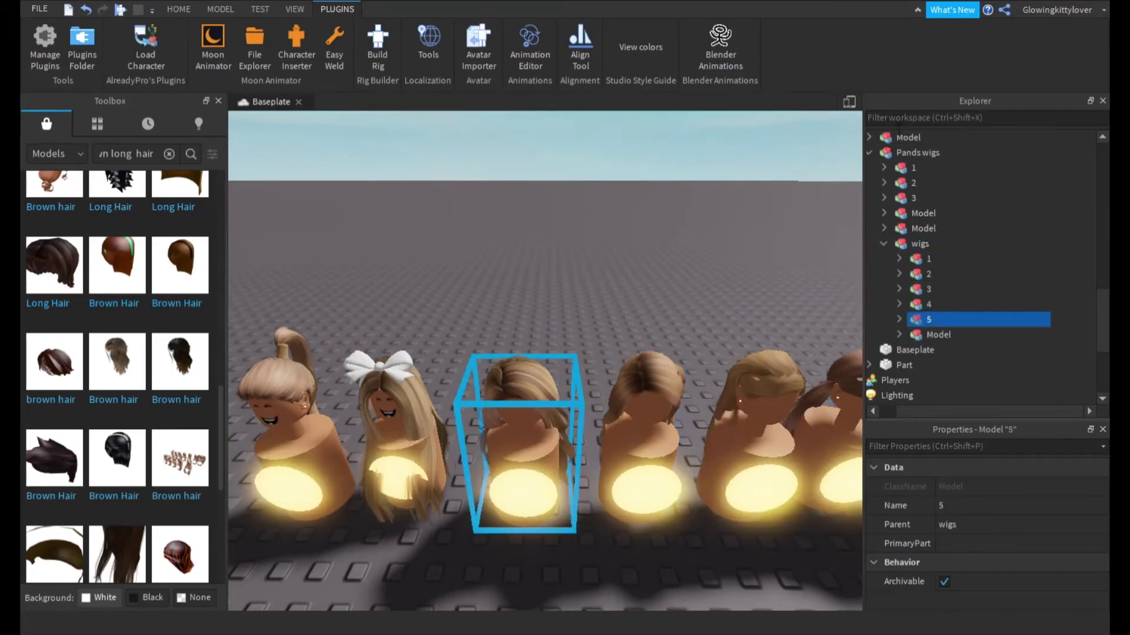
- Use the Move tool to pull wig model 5 out of its row and forward onto open ground near the avatar
click(178, 8)
click(170, 42)
scroll(545, 280, up, 4)
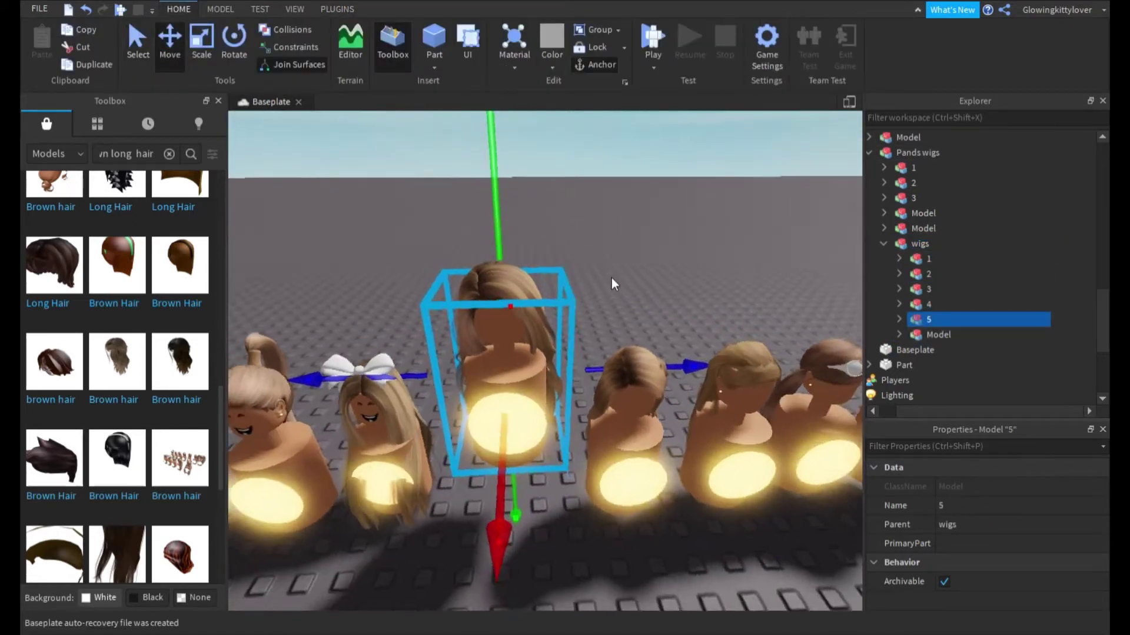
scroll(613, 284, down, 8)
drag(538, 438, 579, 538)
scroll(587, 540, down, 3)
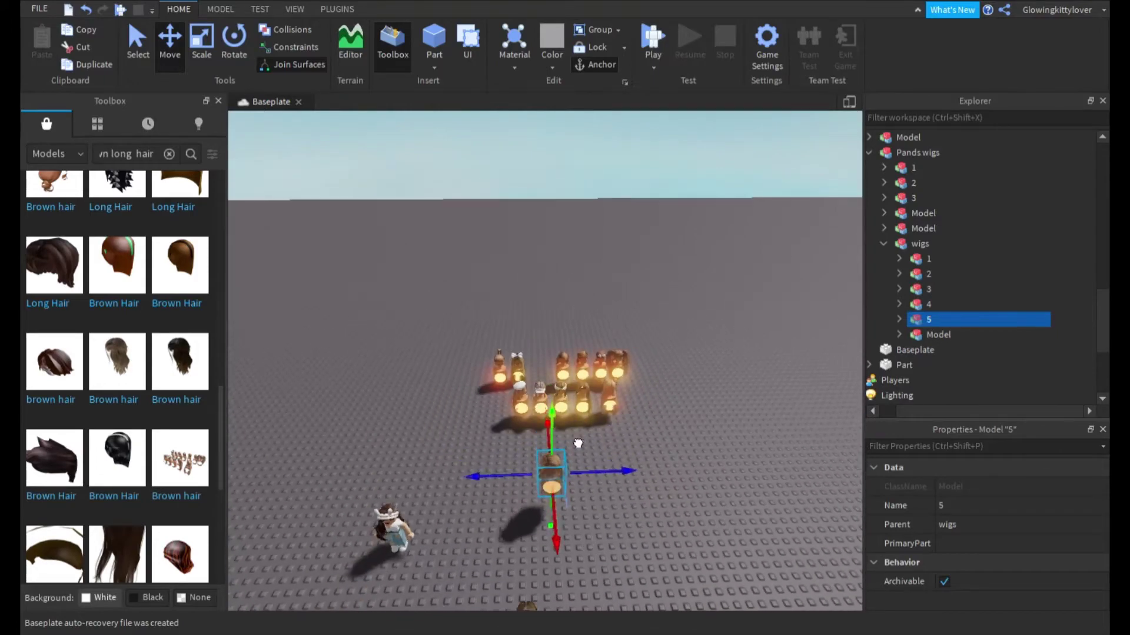
drag(556, 425, 579, 452)
click(591, 454)
right_drag(600, 455, 619, 441)
scroll(619, 441, up, 3)
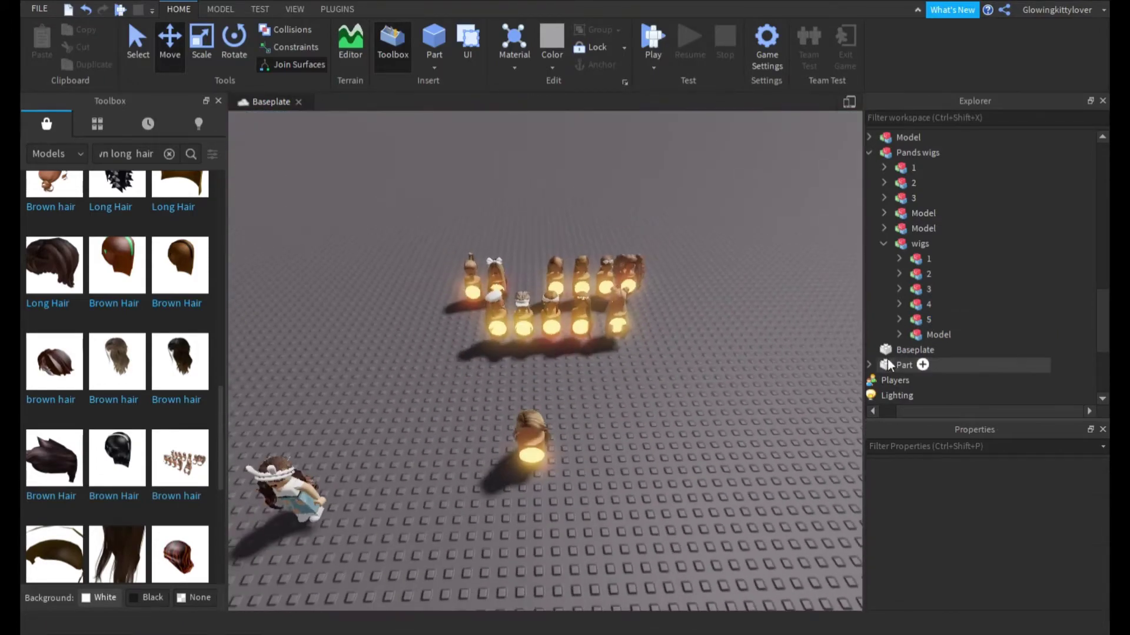
- Reparent wig model 5 from the wigs group to the avatar's character model
click(917, 321)
drag(893, 323, 911, 371)
click(785, 292)
scroll(946, 262, down, 2)
click(937, 254)
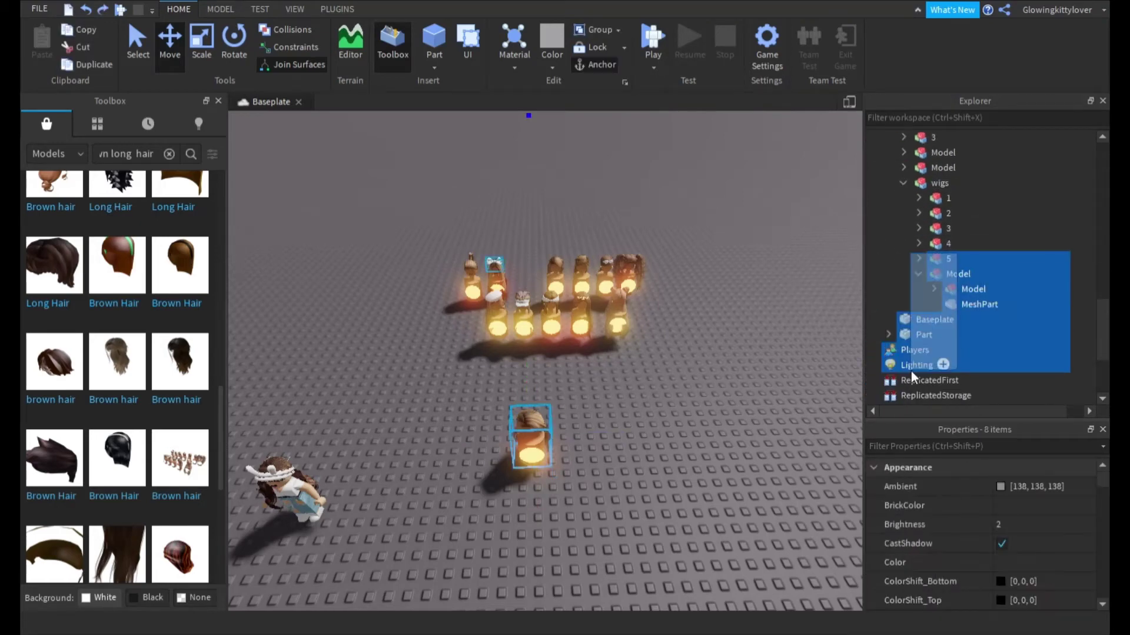
drag(950, 259, 994, 199)
scroll(965, 277, up, 10)
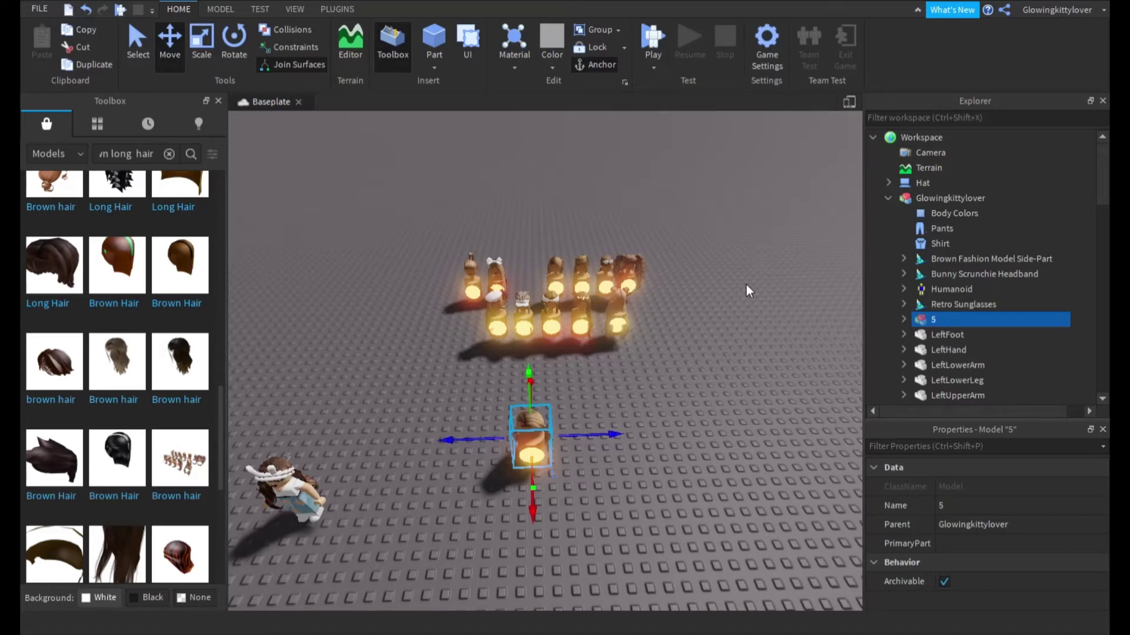
- Look over the placed wigs and inspect the separated wig stand from close up
right_drag(746, 290, 747, 290)
scroll(746, 290, down, 3)
click(792, 257)
scroll(791, 257, up, 3)
click(632, 177)
right_drag(620, 232, 620, 231)
click(635, 407)
scroll(636, 408, down, 3)
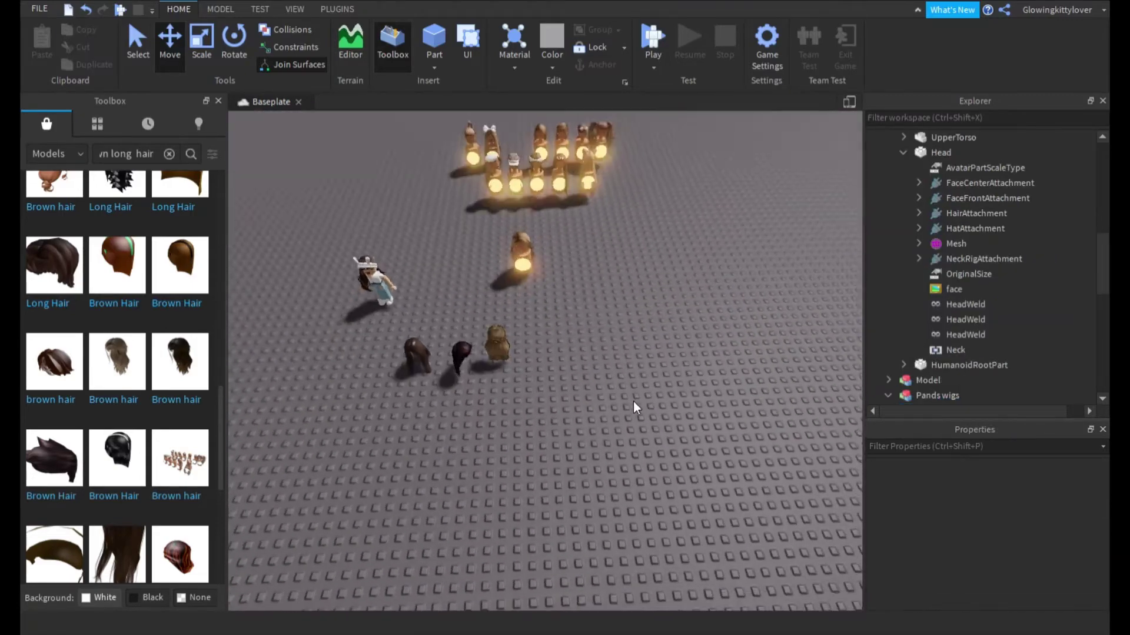
scroll(634, 406, up, 5)
right_drag(634, 406, 635, 405)
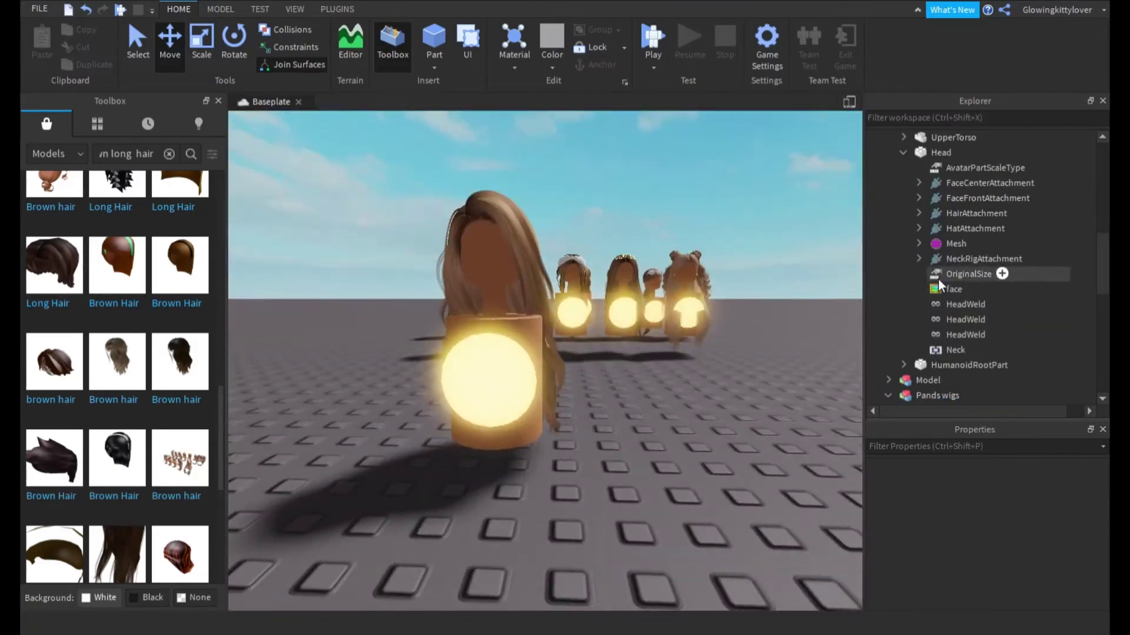
- Expand model 5 inside the avatar's character model and delete its submodel named Model, the mannequin bust under the wig
scroll(918, 300, up, 5)
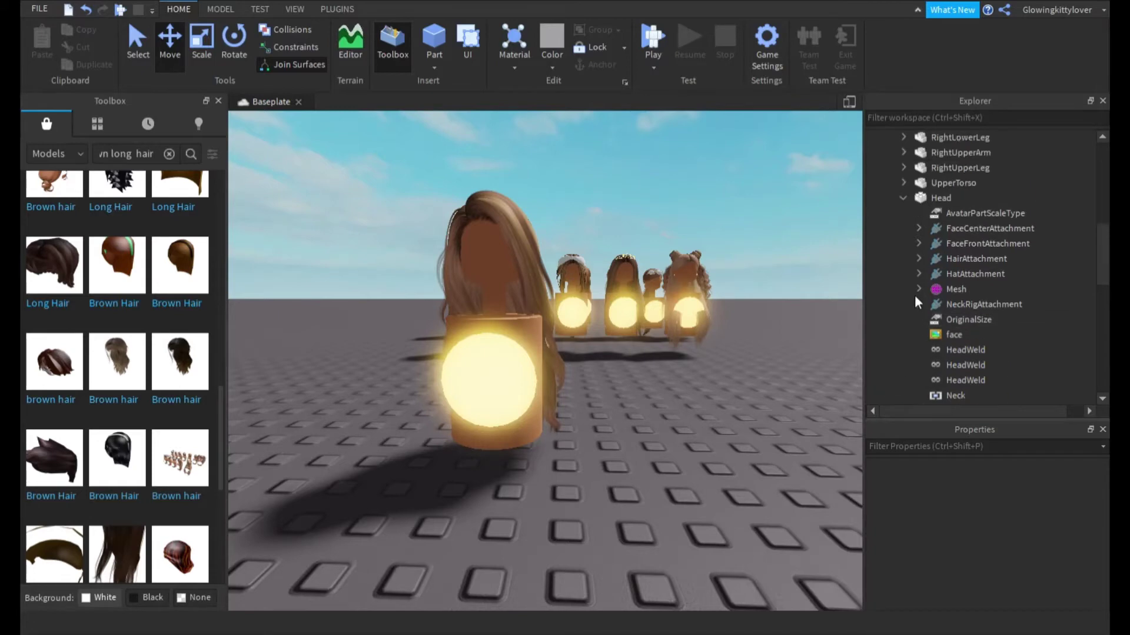
scroll(920, 328, up, 5)
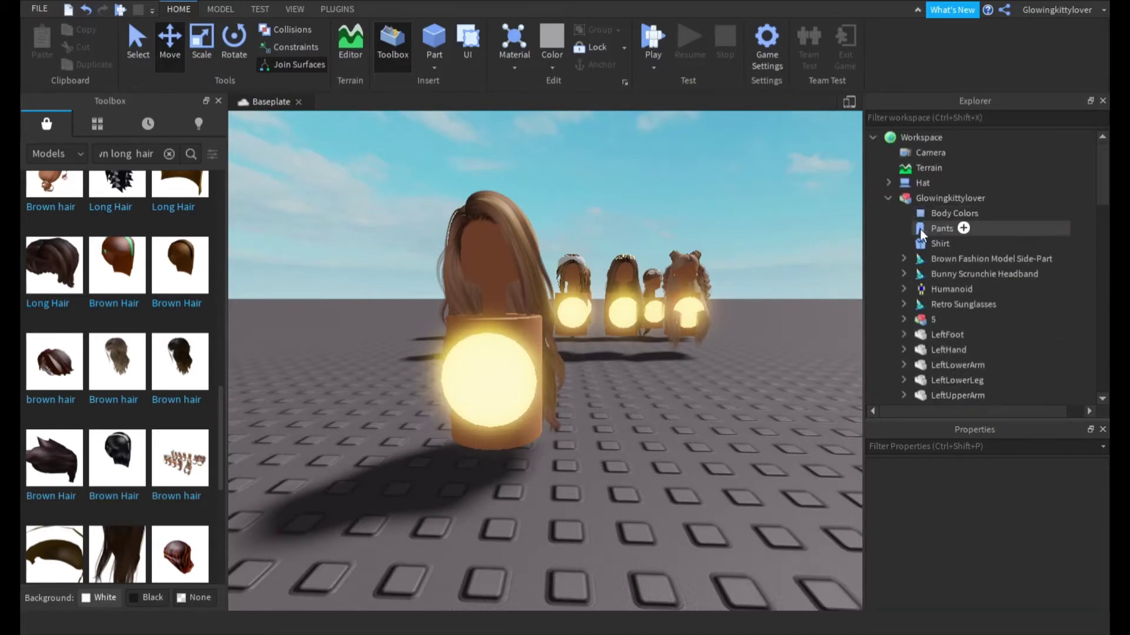
click(883, 320)
click(947, 334)
click(938, 350)
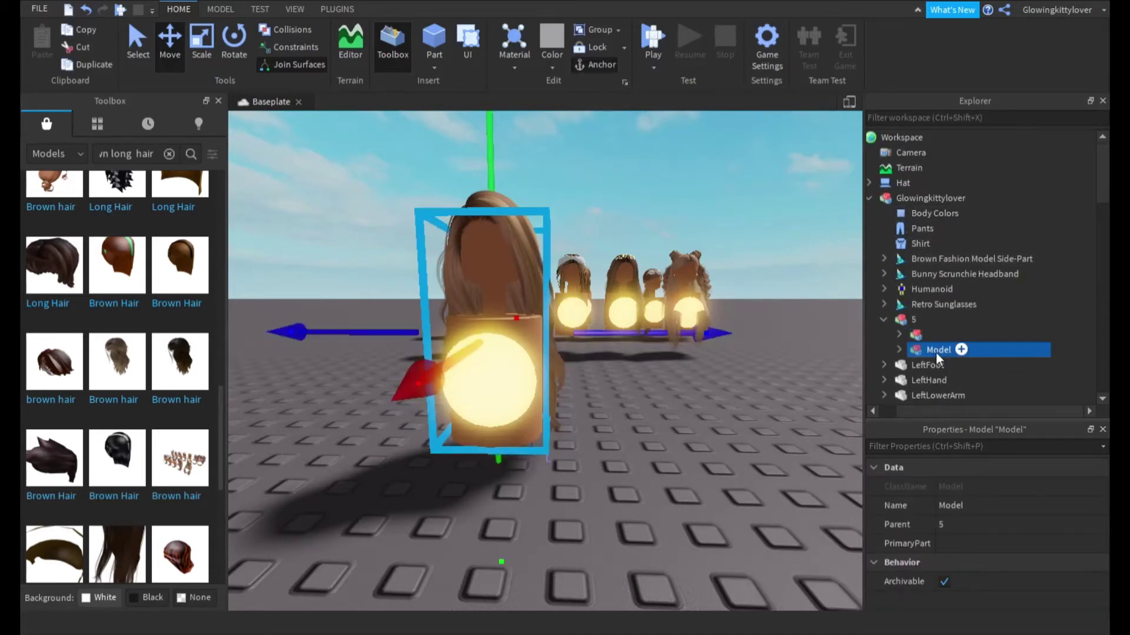
drag(730, 365, 840, 383)
key(ctrl+z)
click(955, 333)
click(909, 350)
key(Delete)
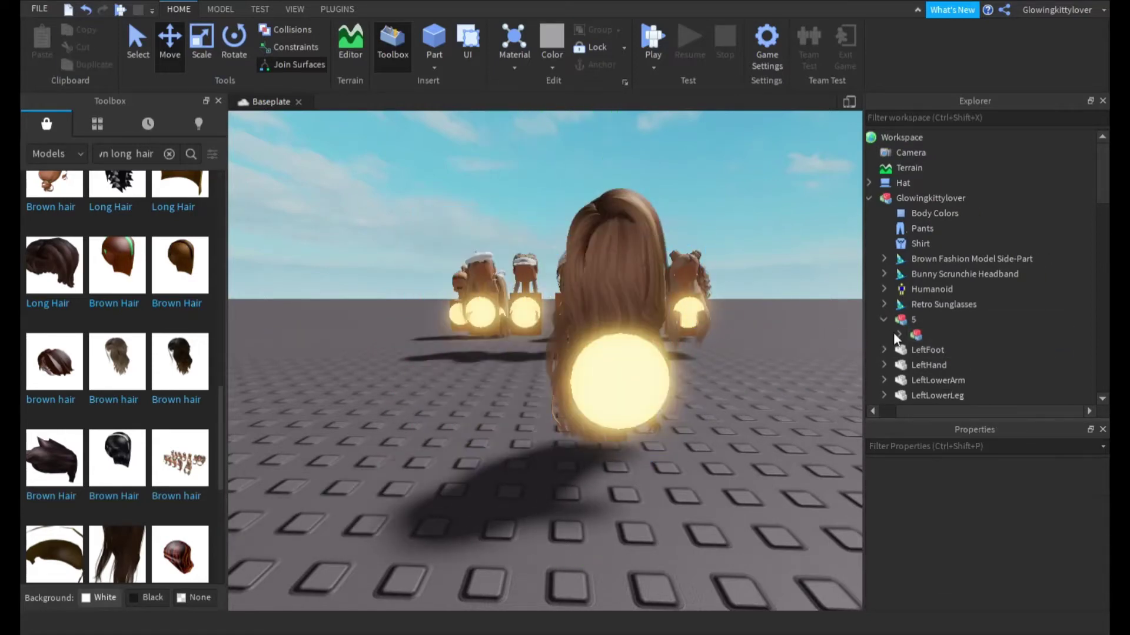
- Expand the remaining unnamed submodel of model 5 and delete the glowing ball beneath the wig
click(898, 334)
click(962, 310)
click(970, 339)
drag(970, 339, 634, 422)
click(948, 353)
key(Delete)
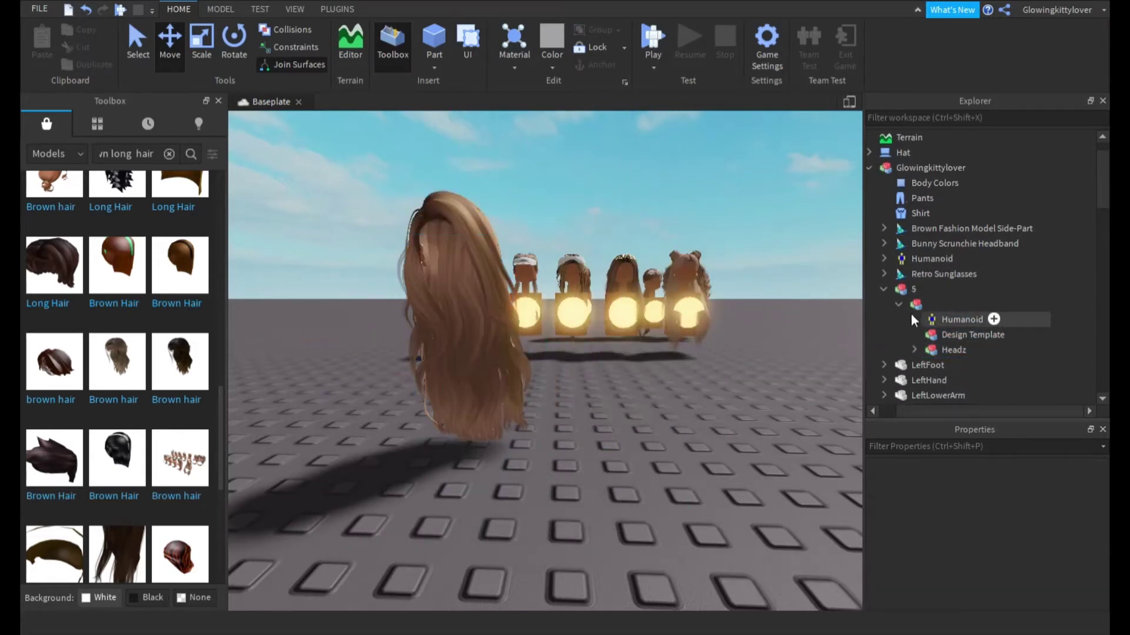
- Delete the avatar's Bunny Scrunchie Headband and Brown Fashion Model Side-Part hair
key(s)
right_drag(655, 344, 708, 359)
key(a)
key(w)
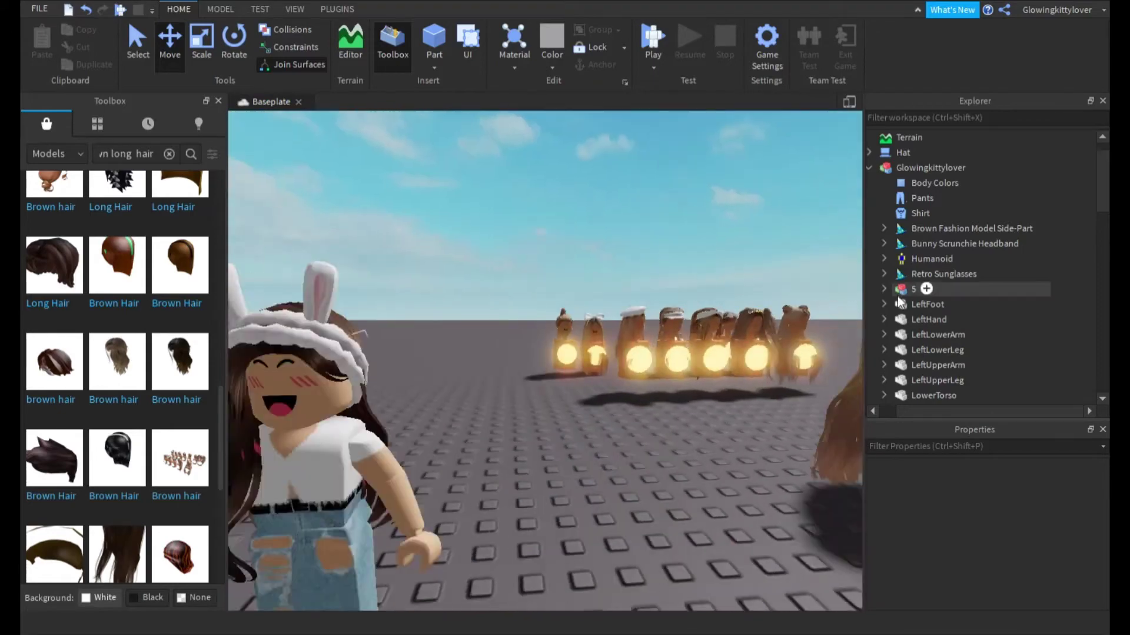
key(a)
click(934, 244)
key(Delete)
click(945, 230)
key(Delete)
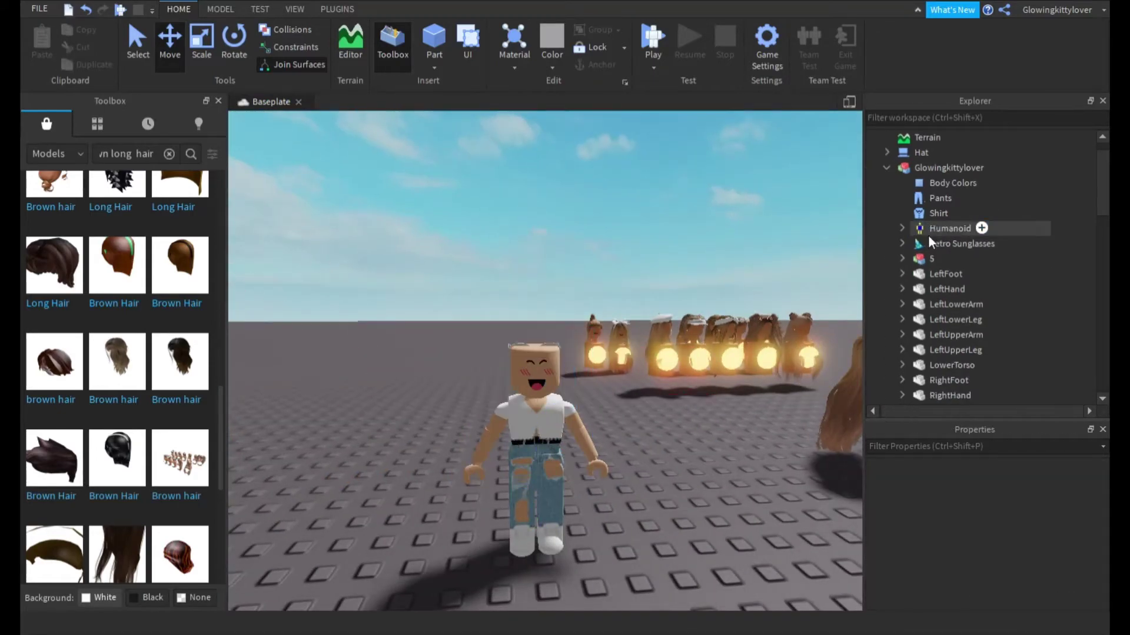
- Select the Retro Sunglasses and move them down onto the avatar's face, over the eyes
key(w)
key(a)
right_drag(783, 331, 777, 336)
key(d)
key(s)
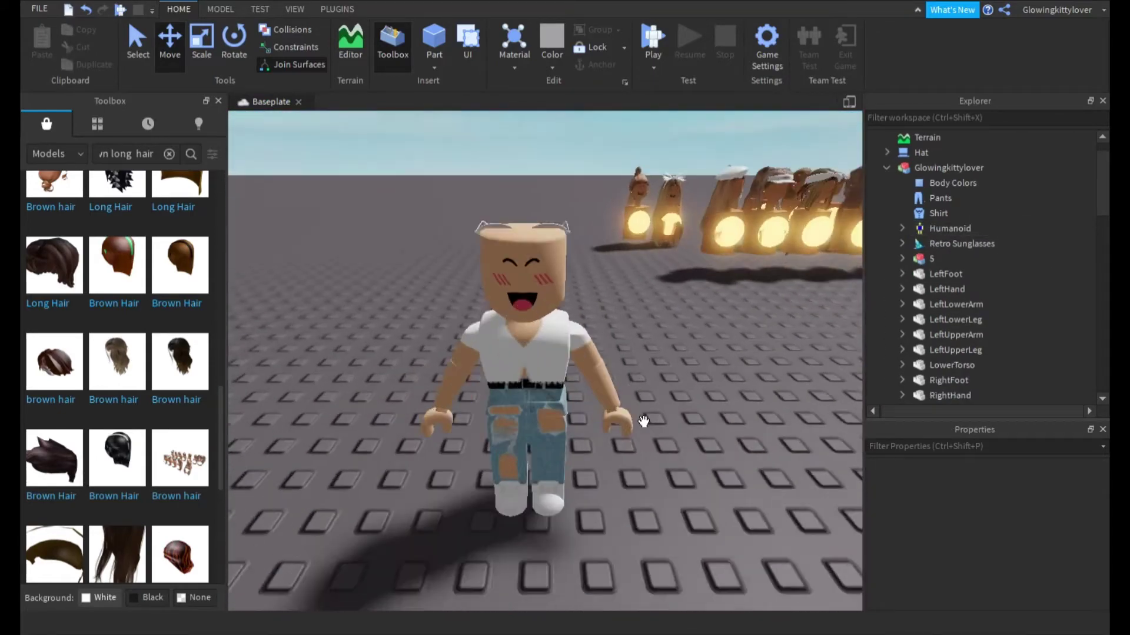
click(1000, 243)
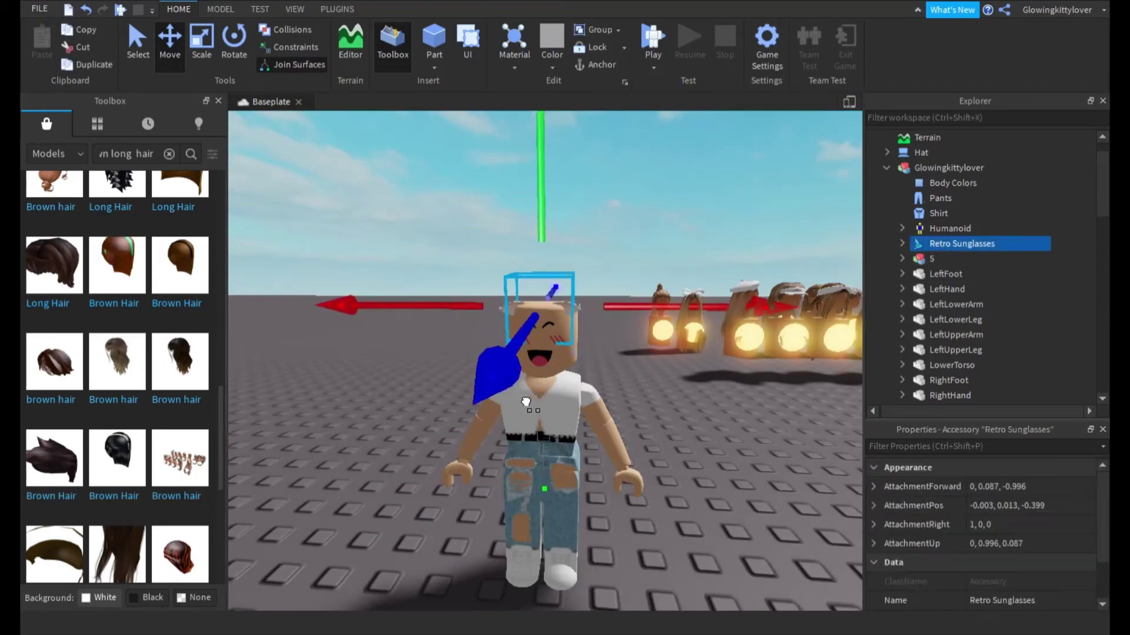
key(f)
right_drag(609, 241, 542, 280)
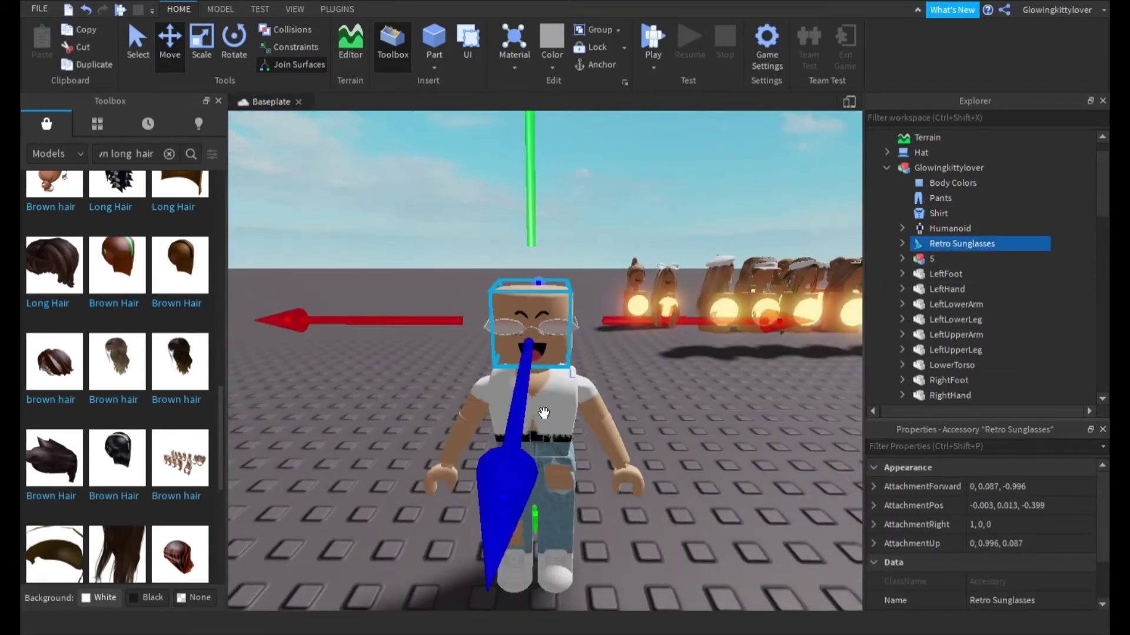
click(406, 296)
- Select model 5, the long wig, inside the avatar's character model and move it onto the avatar's head
key(s)
key(d)
click(616, 388)
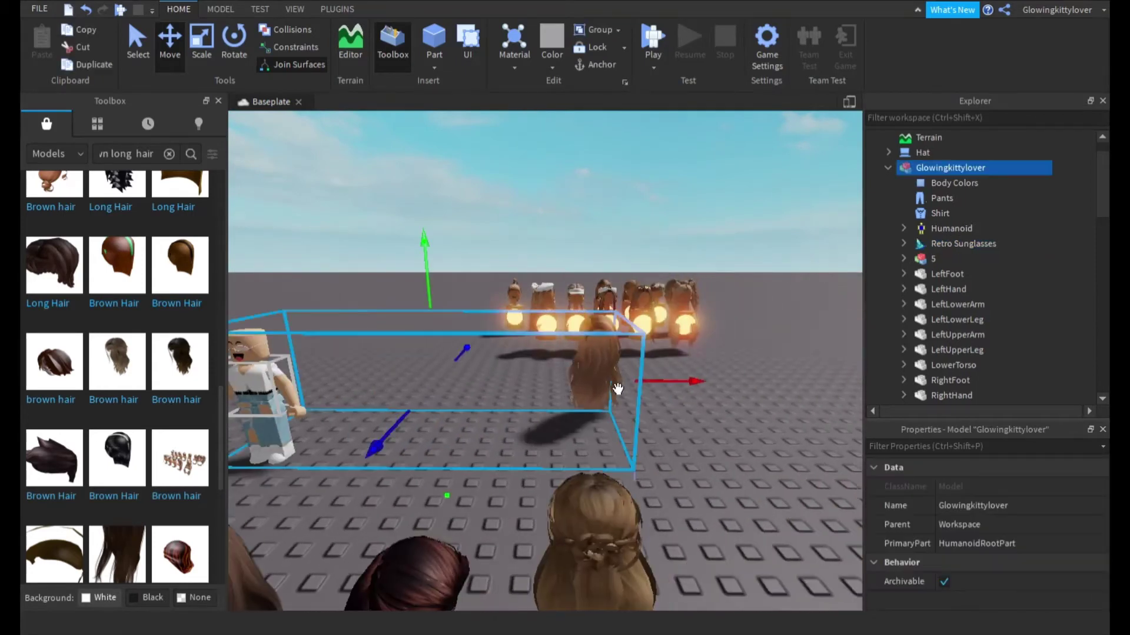
click(708, 400)
click(932, 259)
key(f)
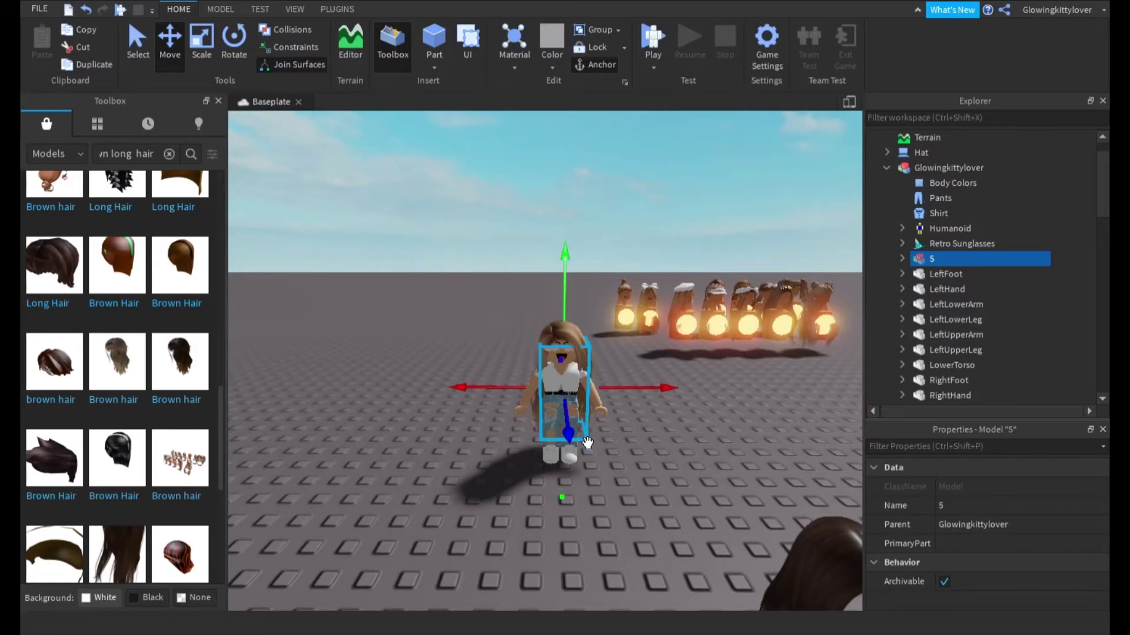
right_drag(596, 337, 486, 399)
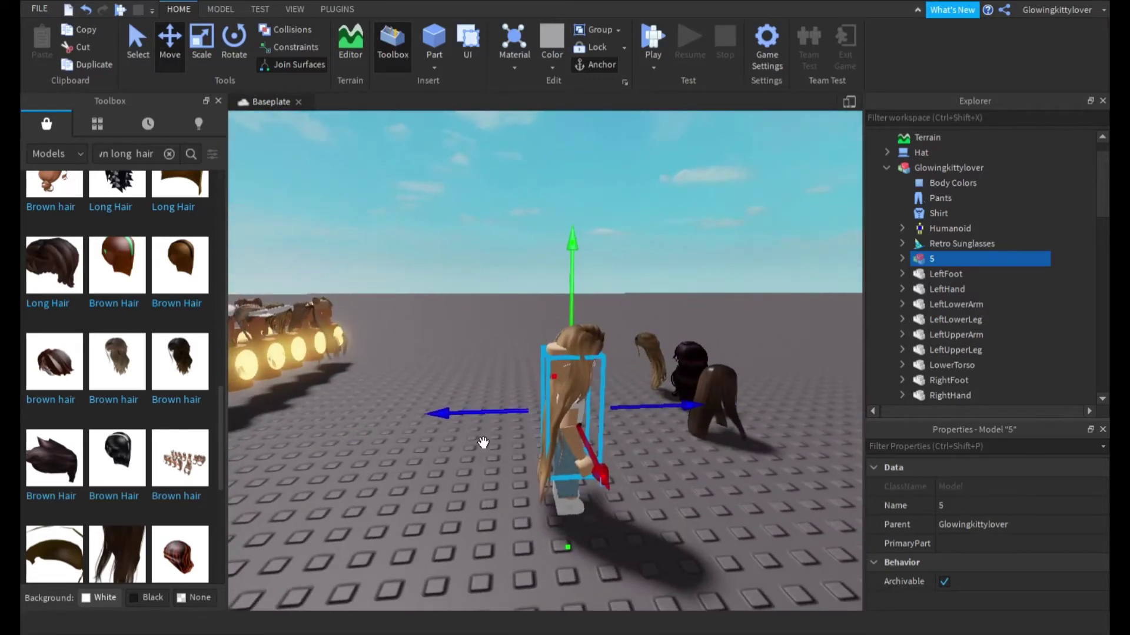
right_drag(483, 442, 609, 295)
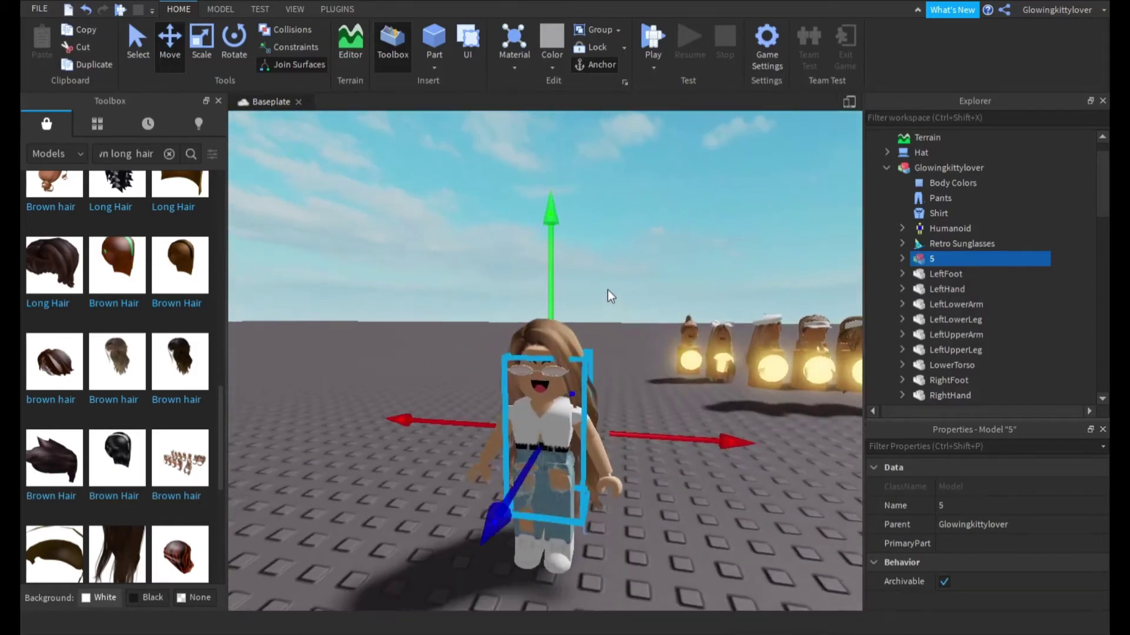
- Scale the long wig slightly to fit it around the avatar's head
scroll(610, 296, up, 1)
scroll(606, 304, down, 2)
click(212, 40)
mouse_move(529, 433)
mouse_down()
mouse_move(552, 469)
mouse_move(536, 445)
mouse_up()
drag(566, 320, 569, 317)
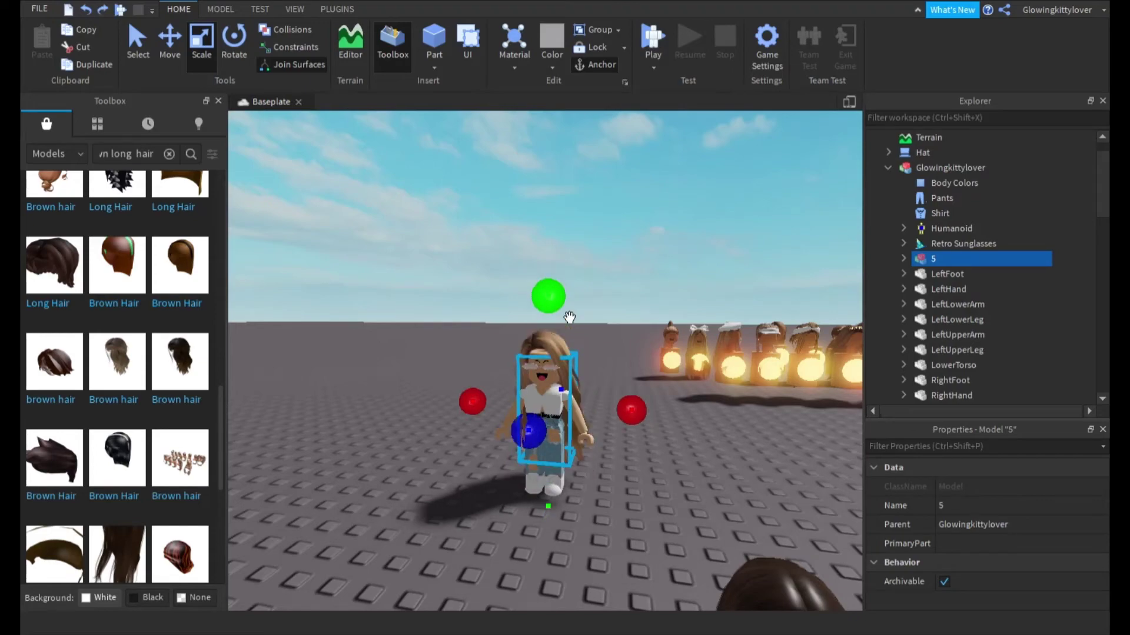
scroll(588, 326, up, 3)
- Fine-tune the long wig's height and depth on the avatar's head and deselect it
key(ctrl+2)
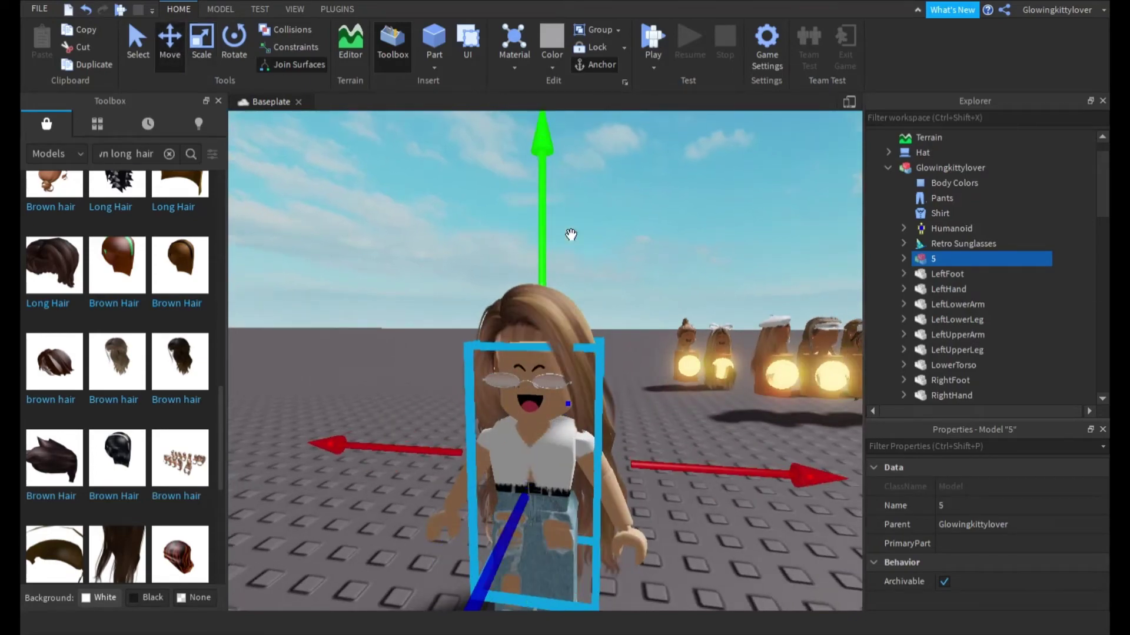
drag(570, 235, 575, 245)
mouse_move(574, 245)
right_down()
mouse_move(571, 218)
mouse_move(587, 241)
mouse_move(587, 227)
right_up()
drag(585, 532, 637, 478)
right_drag(637, 478, 636, 348)
click(594, 233)
right_drag(593, 233, 589, 210)
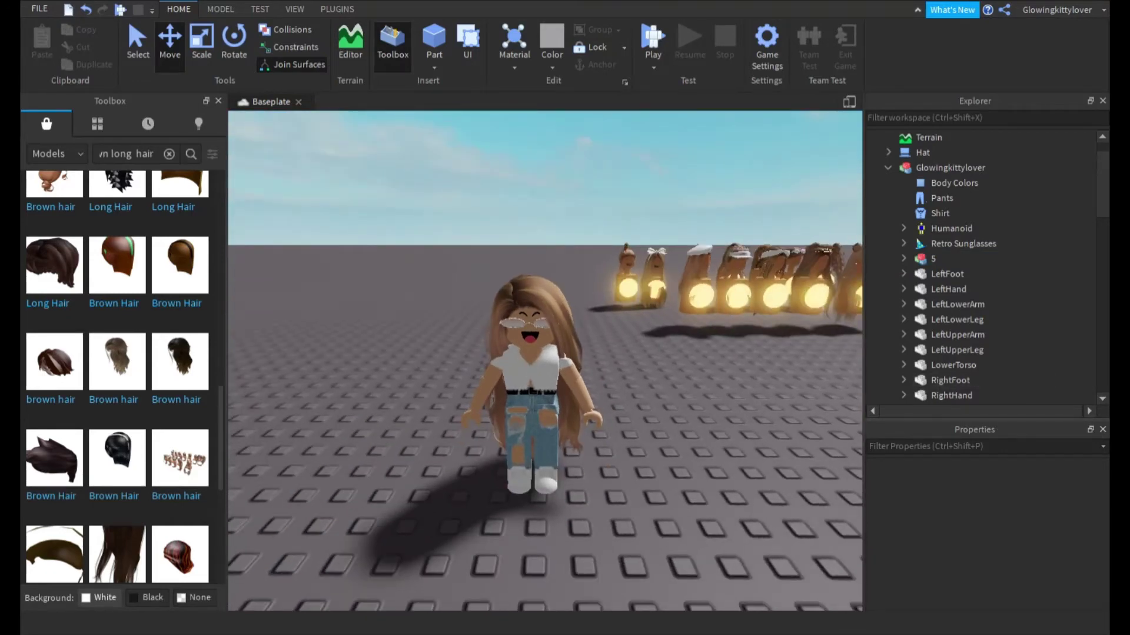
click(708, 293)
click(615, 237)
- Replace the PantsTemplate of the avatar's Pants with the template of the leopard-print outfit
scroll(999, 254, up, 7)
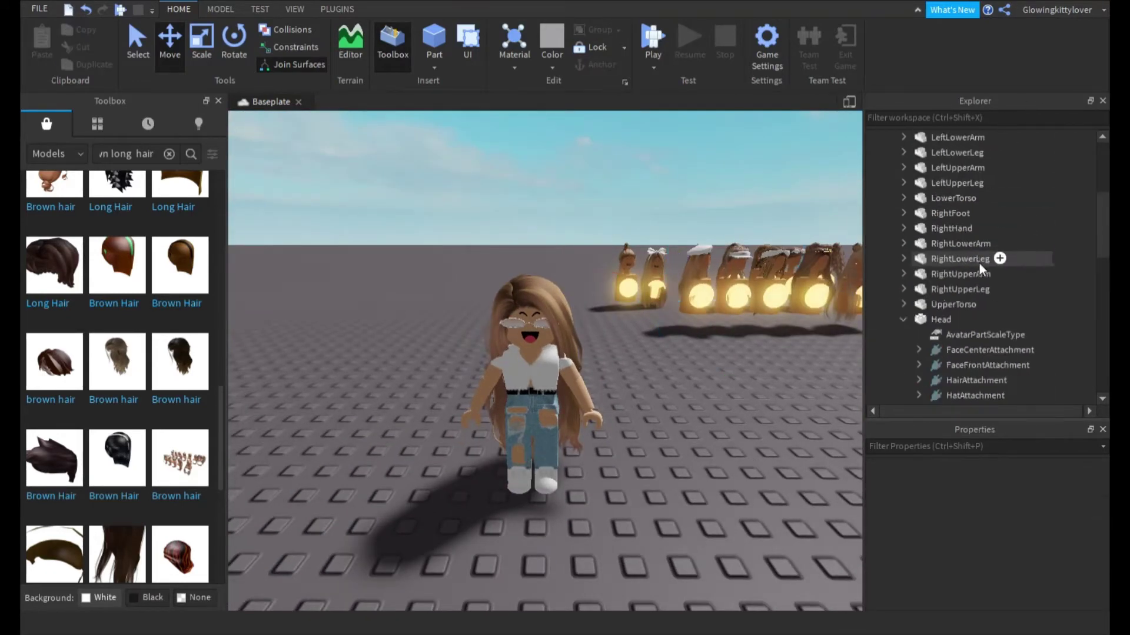
click(961, 213)
click(993, 506)
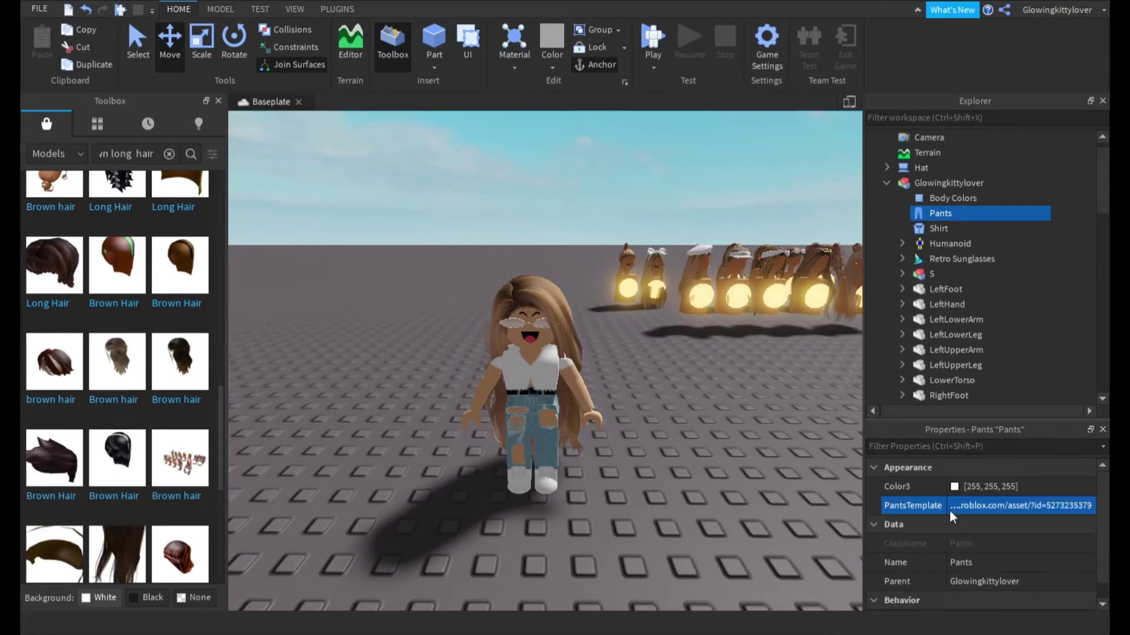
key(Return)
click(759, 387)
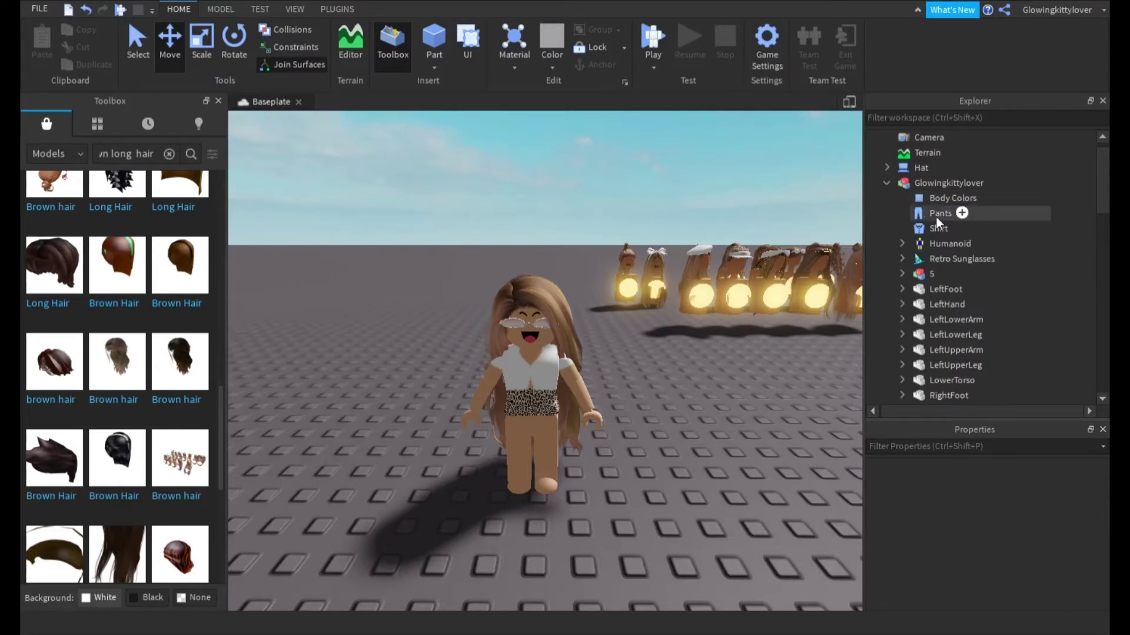
- Paste the copied template into the ShirtTemplate of the avatar's Shirt and delete the Retro Sunglasses
click(956, 228)
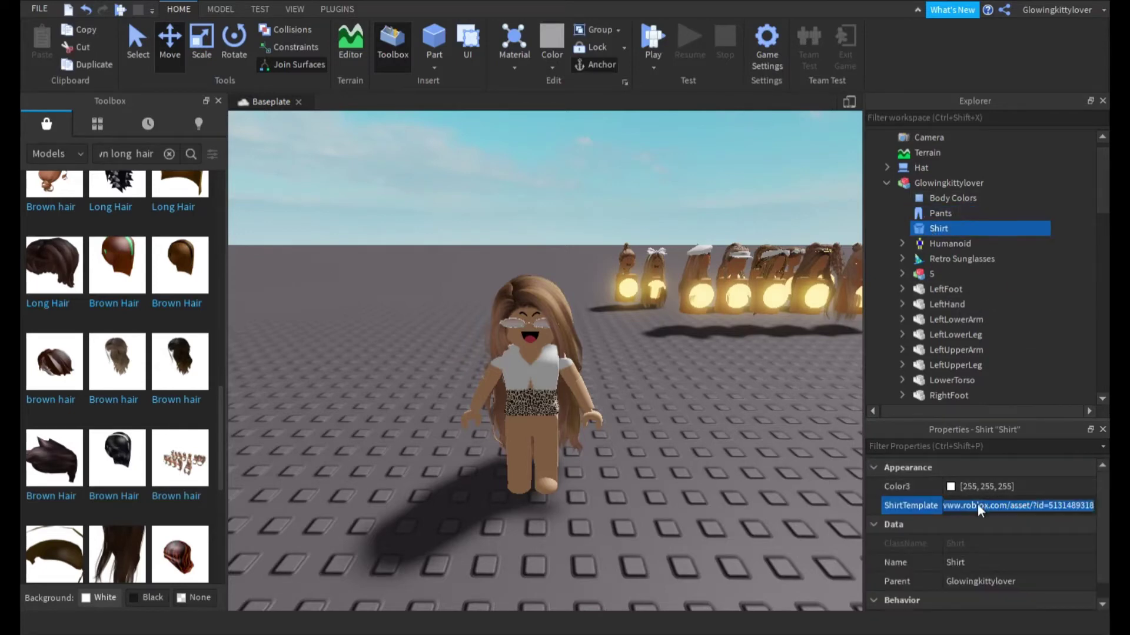
key(ctrl+v)
key(Return)
click(709, 367)
right_drag(719, 372, 721, 373)
click(962, 259)
key(Delete)
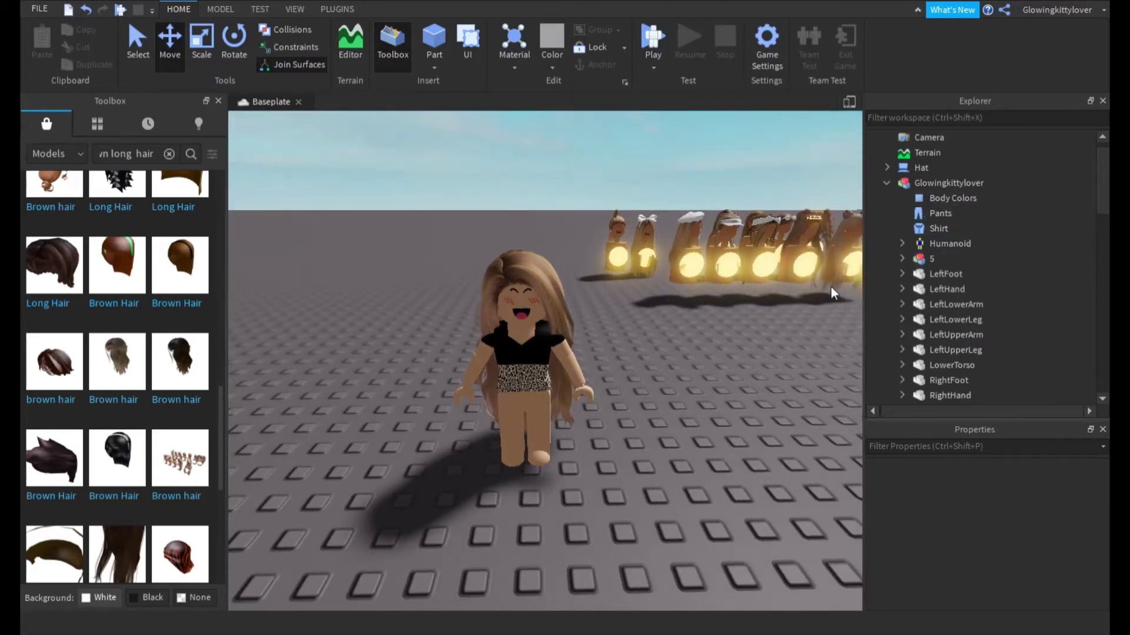
- Search the Toolbox models for "black purse"
click(143, 154)
key(BackSpace)
text(blac)
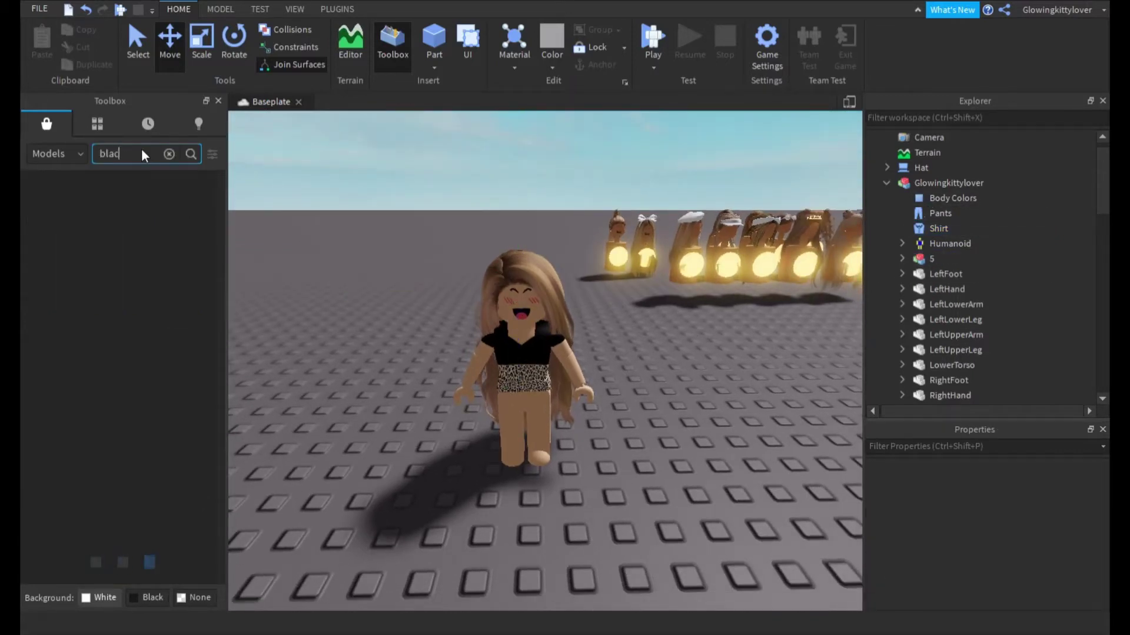
text(k purse)
key(Return)
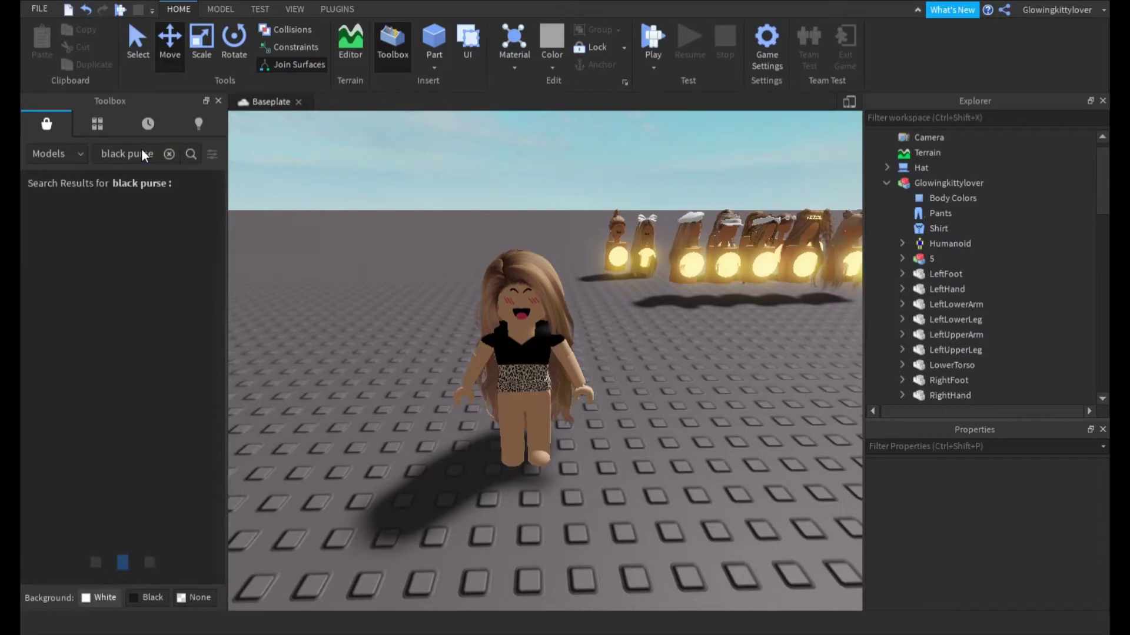
- Insert the "purses :)" model onto an empty area of the baseplate
right_drag(380, 240, 379, 250)
key(s)
key(a)
drag(119, 459, 477, 333)
click(391, 370)
key(w)
right_drag(390, 369, 390, 369)
key(d)
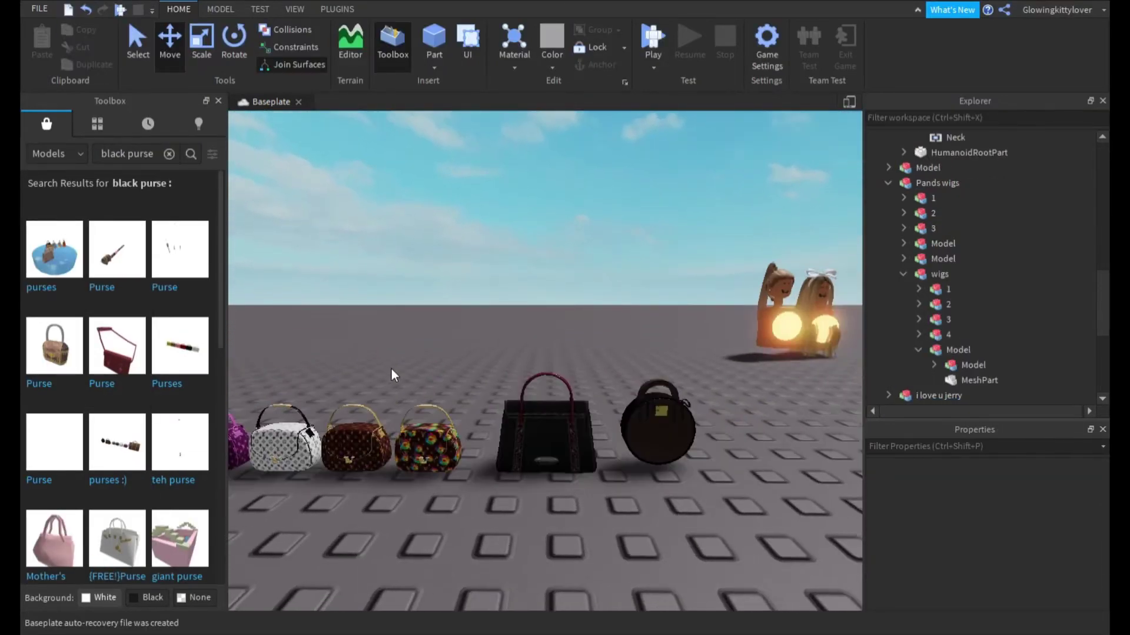
- Collapse the Hat, avatar and Pands wigs entries in the object hierarchy and expand the inserted purse collection
scroll(941, 217, up, 10)
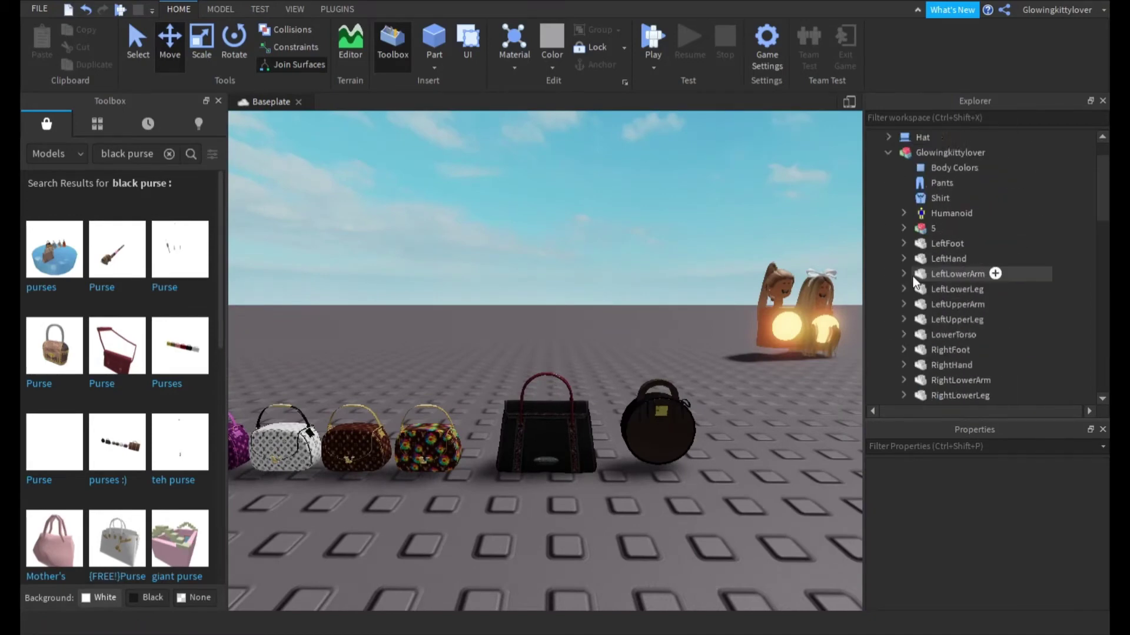
click(888, 198)
click(905, 183)
click(889, 182)
click(719, 195)
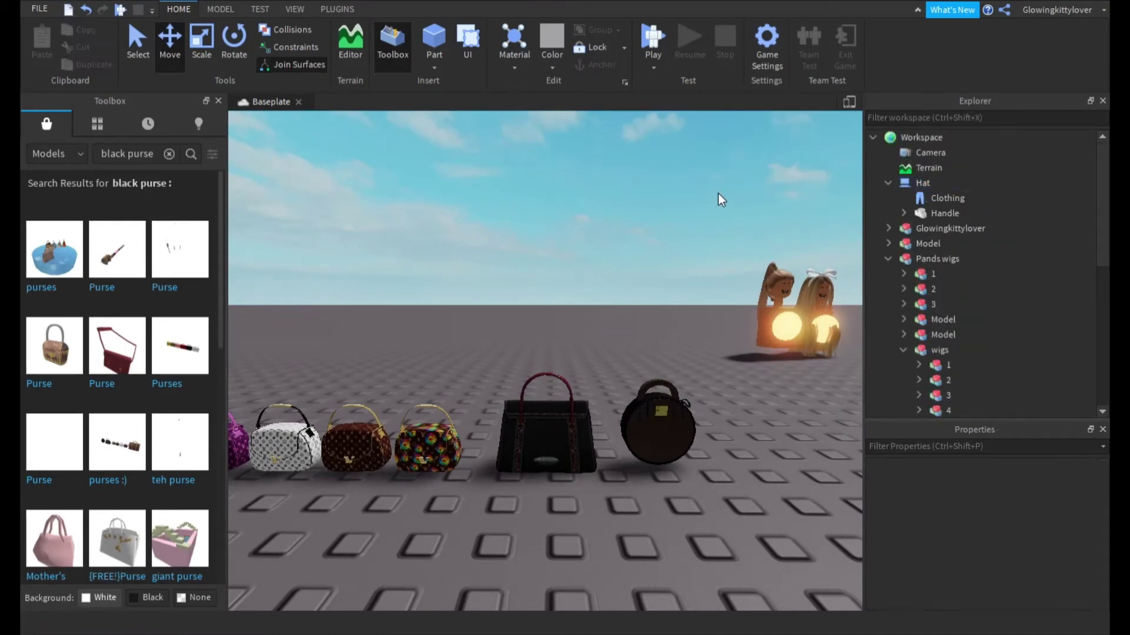
right_drag(718, 195, 869, 227)
key(s)
click(916, 183)
click(759, 197)
right_drag(758, 197, 736, 197)
key(w)
click(888, 183)
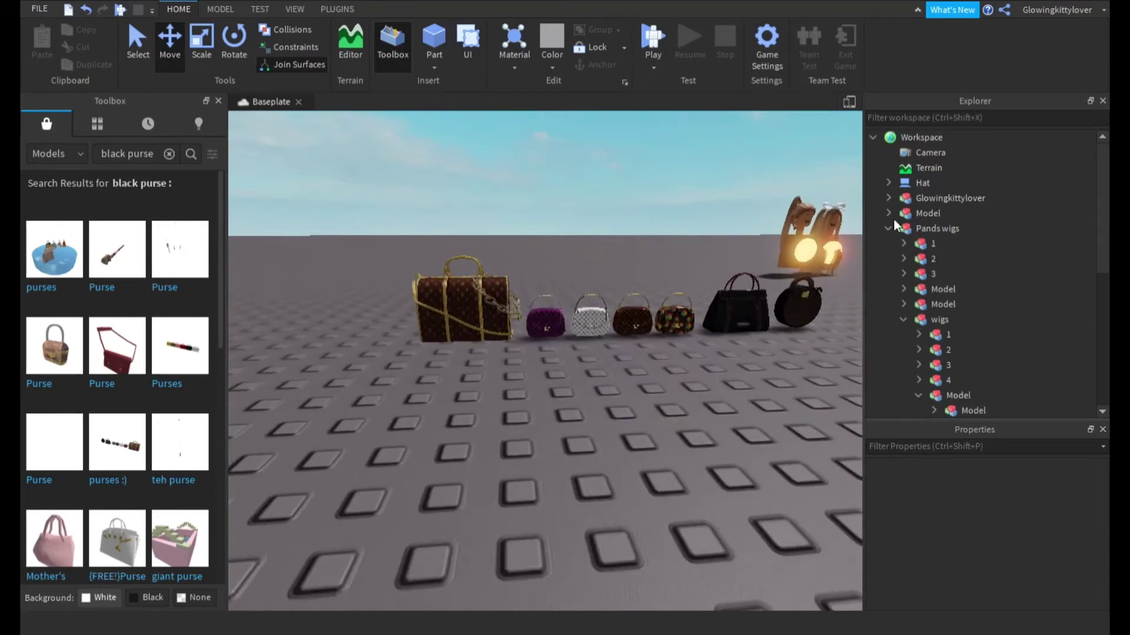
click(889, 229)
click(889, 244)
- Go through the purse collection's items to find the Hand Bag and move it near the avatar
click(920, 260)
key(w)
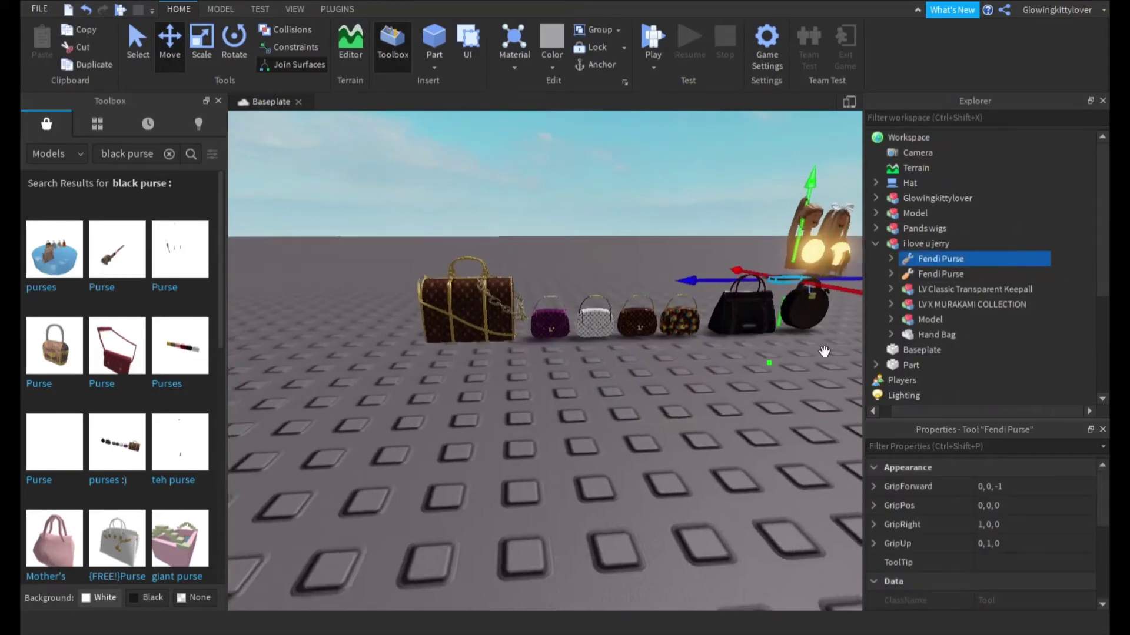
right_drag(824, 353, 824, 351)
key(d)
double_click(937, 274)
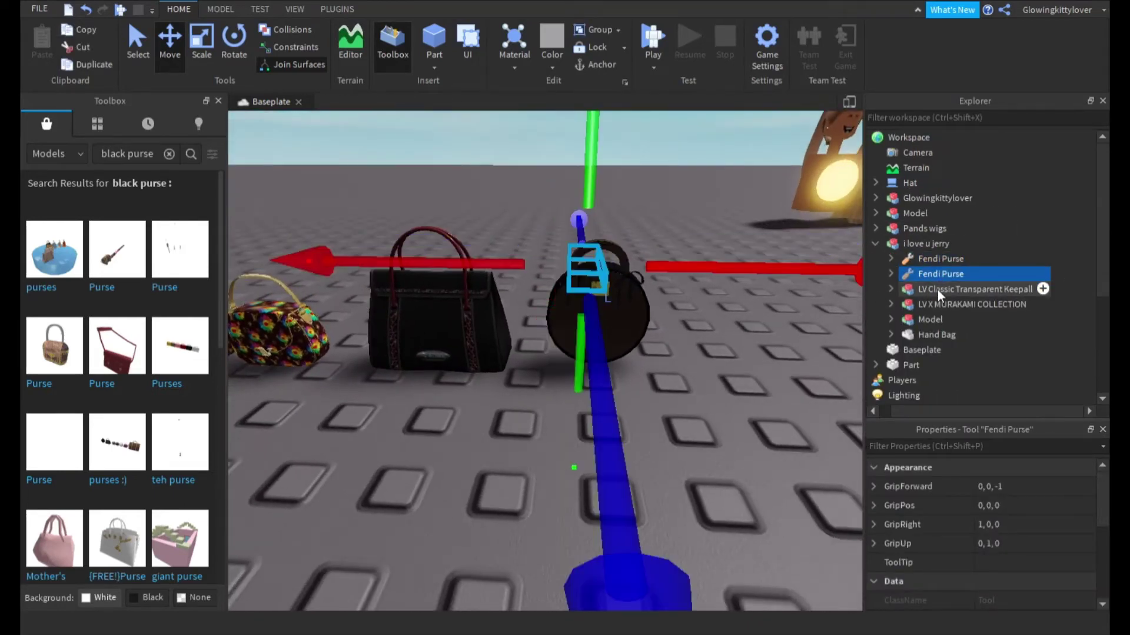
double_click(939, 289)
click(948, 305)
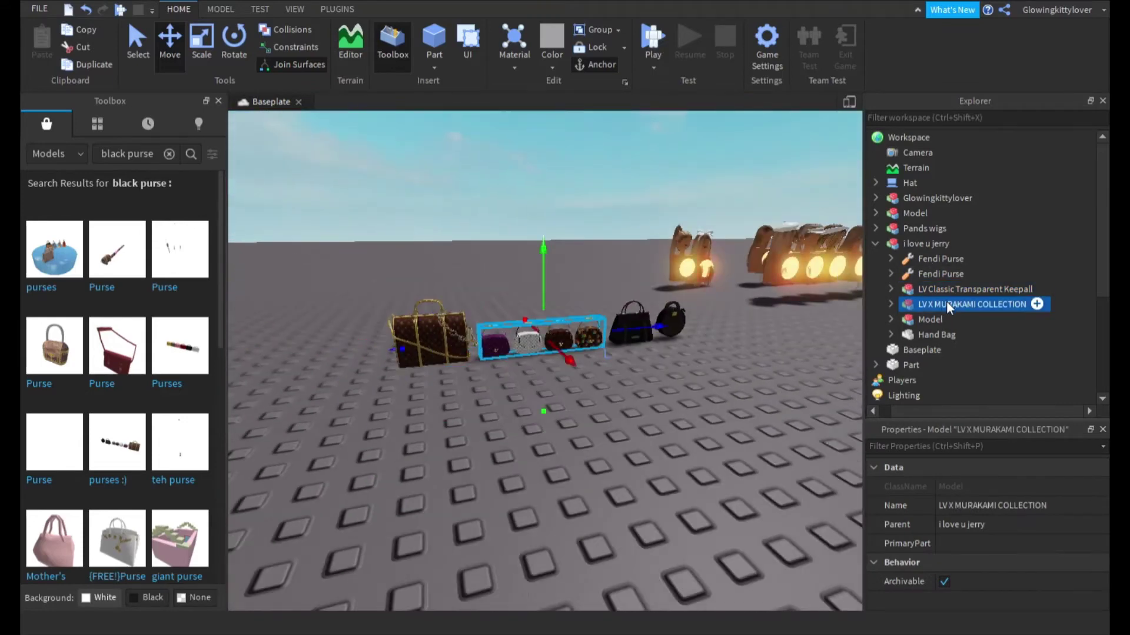
click(929, 319)
double_click(935, 335)
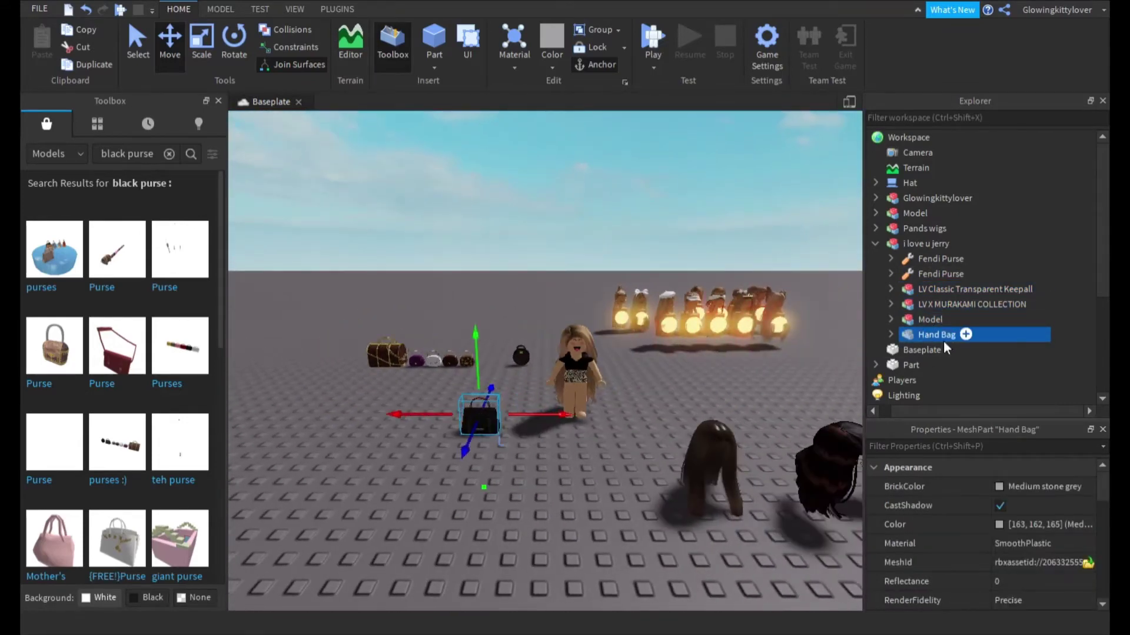
- Reparent the Hand Bag to the avatar's character model and move it closer beside the avatar
drag(941, 335, 964, 199)
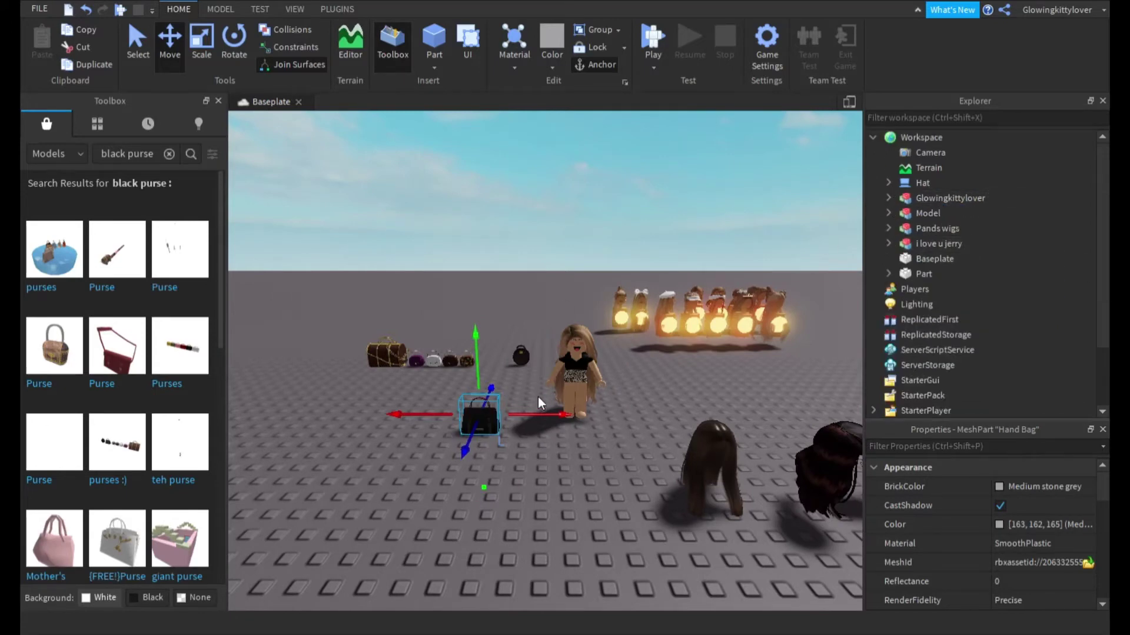
drag(550, 415, 595, 421)
scroll(547, 300, up, 5)
right_drag(545, 290, 562, 300)
drag(562, 399, 610, 398)
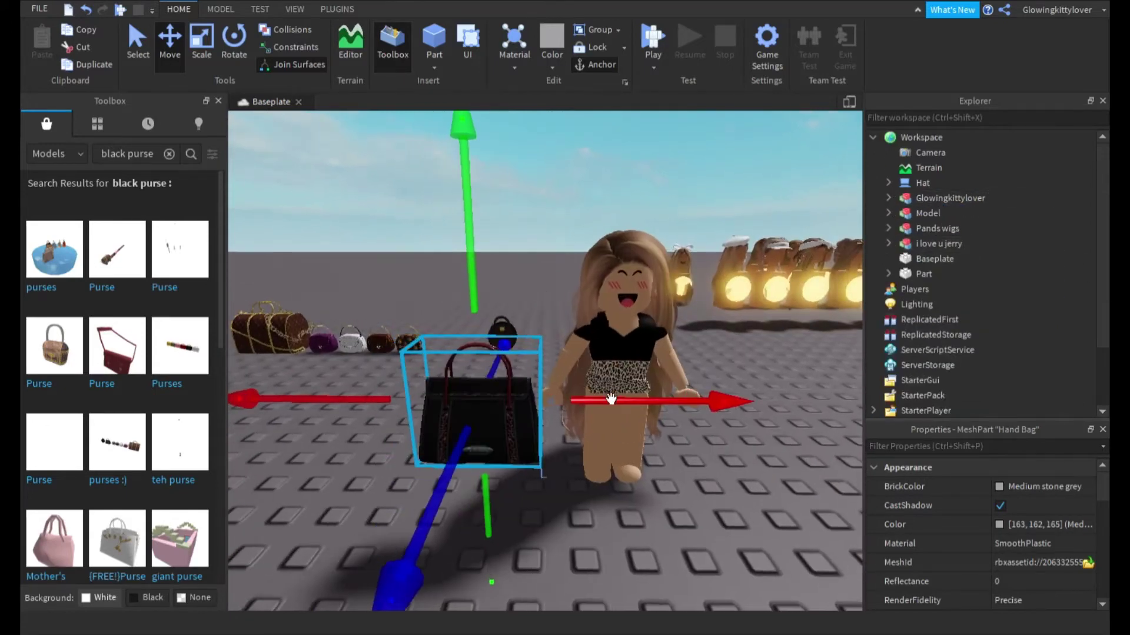
- Rotate the Hand Bag a quarter turn about its vertical axis and position it at the avatar's hand
click(240, 39)
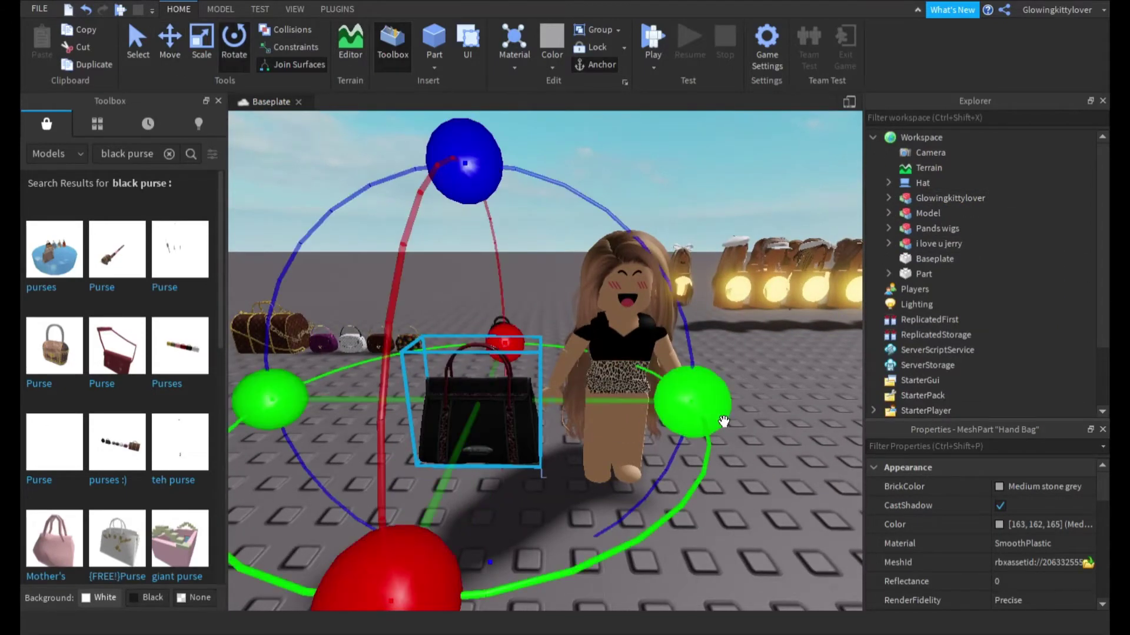
drag(723, 421, 504, 338)
key(ctrl+2)
drag(718, 419, 778, 431)
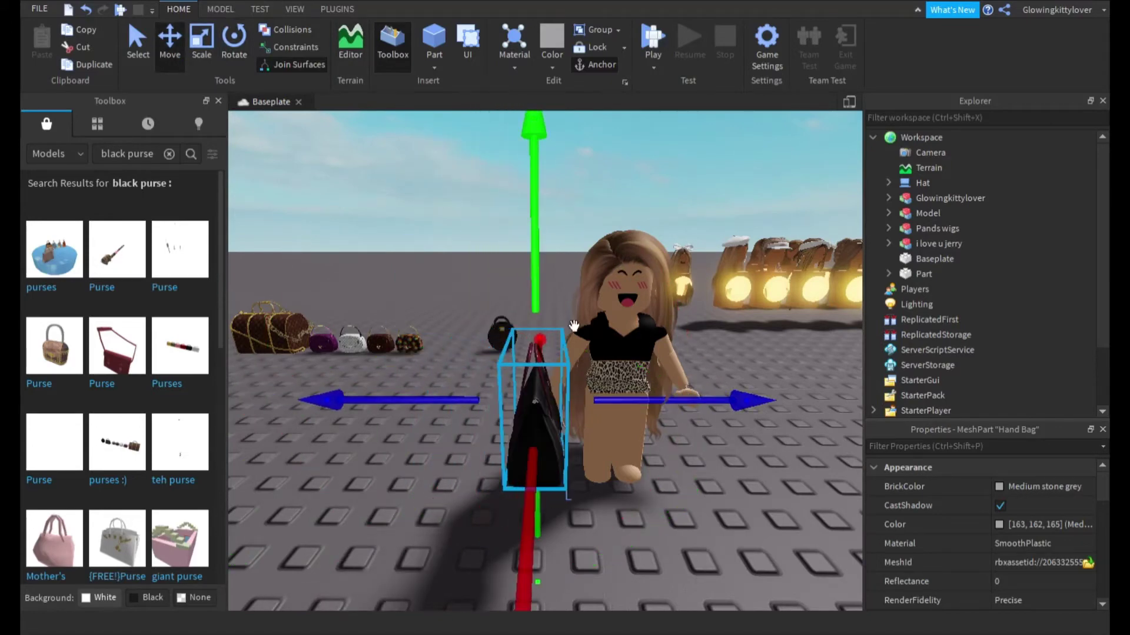
drag(533, 588, 555, 509)
click(565, 440)
- Search the Toolbox models for "leaf wall" and insert the green block-shaped Leaf model onto the baseplate
scroll(556, 306, down, 6)
mouse_move(565, 283)
right_down()
mouse_move(550, 283)
mouse_move(572, 293)
right_up()
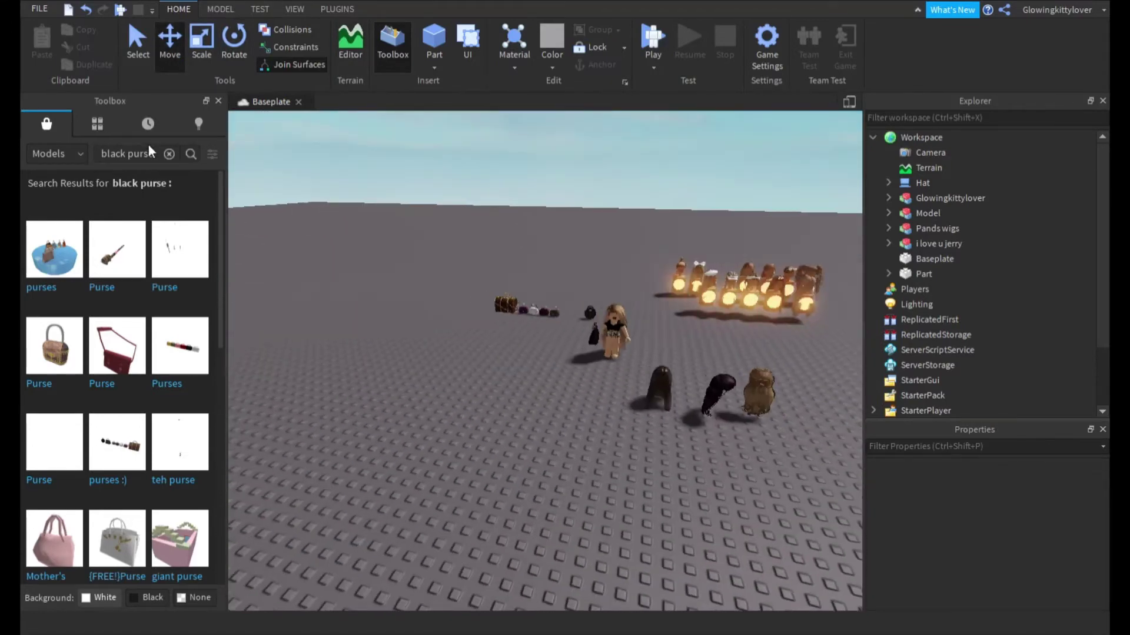
click(168, 154)
click(140, 155)
text(leaf wall)
key(Return)
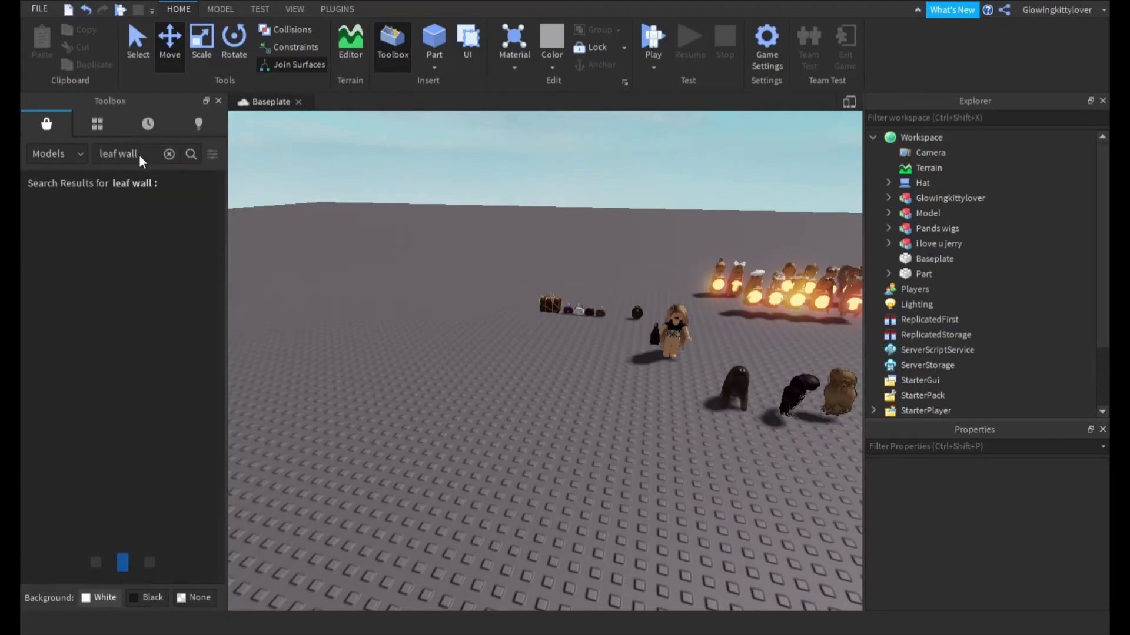
right_drag(415, 265, 327, 275)
drag(192, 359, 510, 353)
- Try the Leaf Wall model on the baseplate and undo its insertion
drag(58, 253, 585, 366)
key(d)
right_drag(677, 313, 612, 299)
key(s)
key(ctrl+z)
key(s)
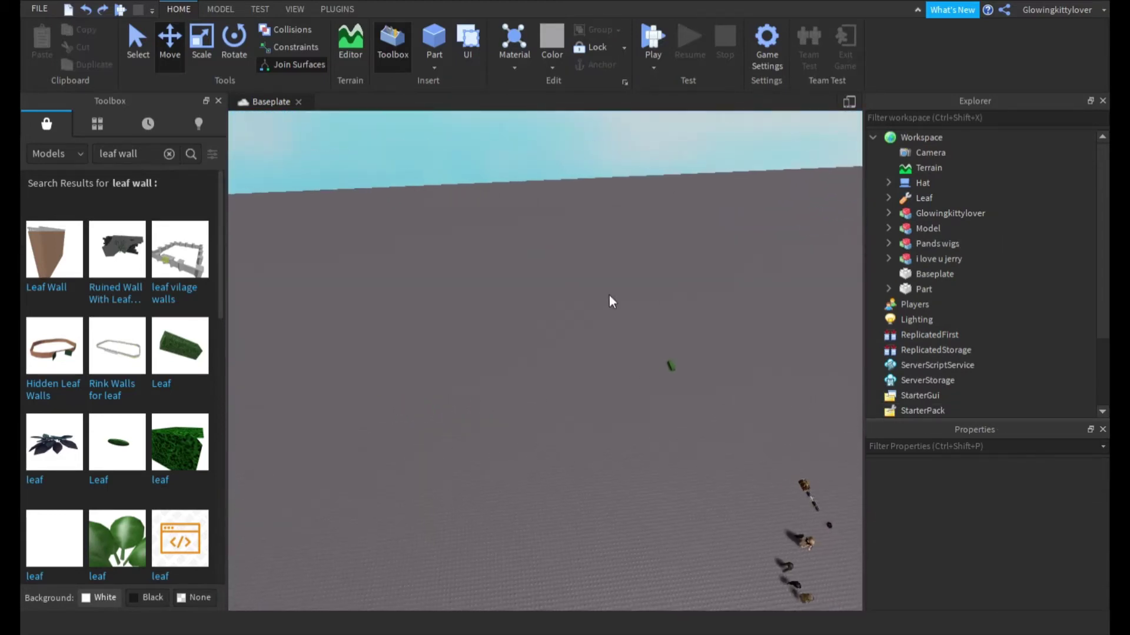
- Try the Leafs model from further down the search results and undo its insertion
scroll(159, 424, down, 10)
scroll(166, 421, down, 3)
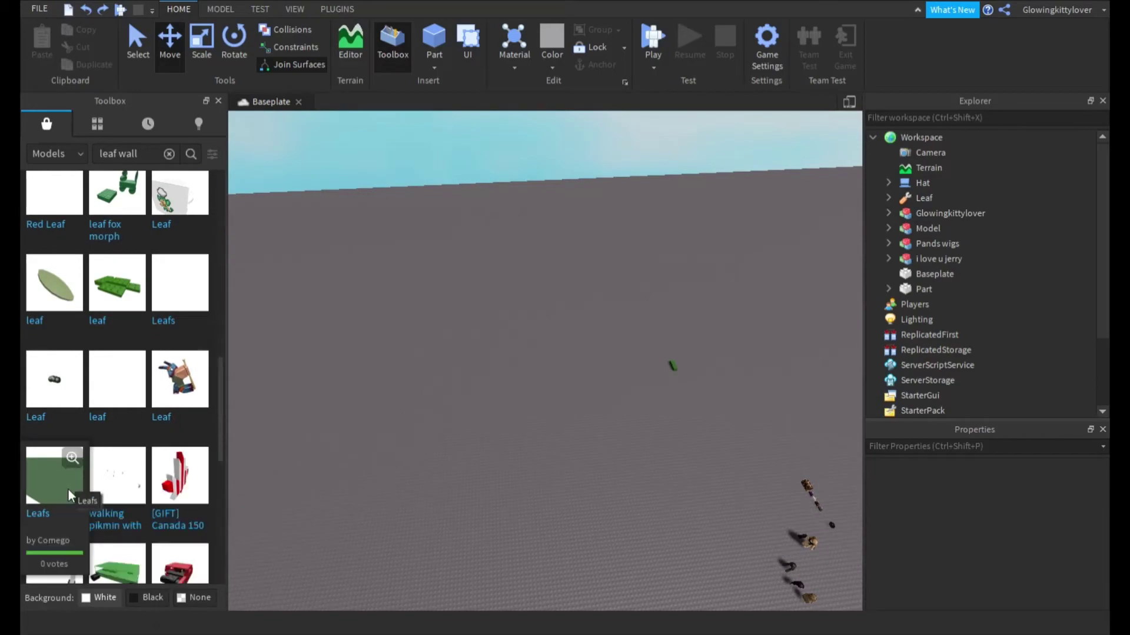
drag(54, 476, 498, 369)
right_drag(503, 306, 456, 289)
scroll(511, 300, up, 8)
key(ctrl+z)
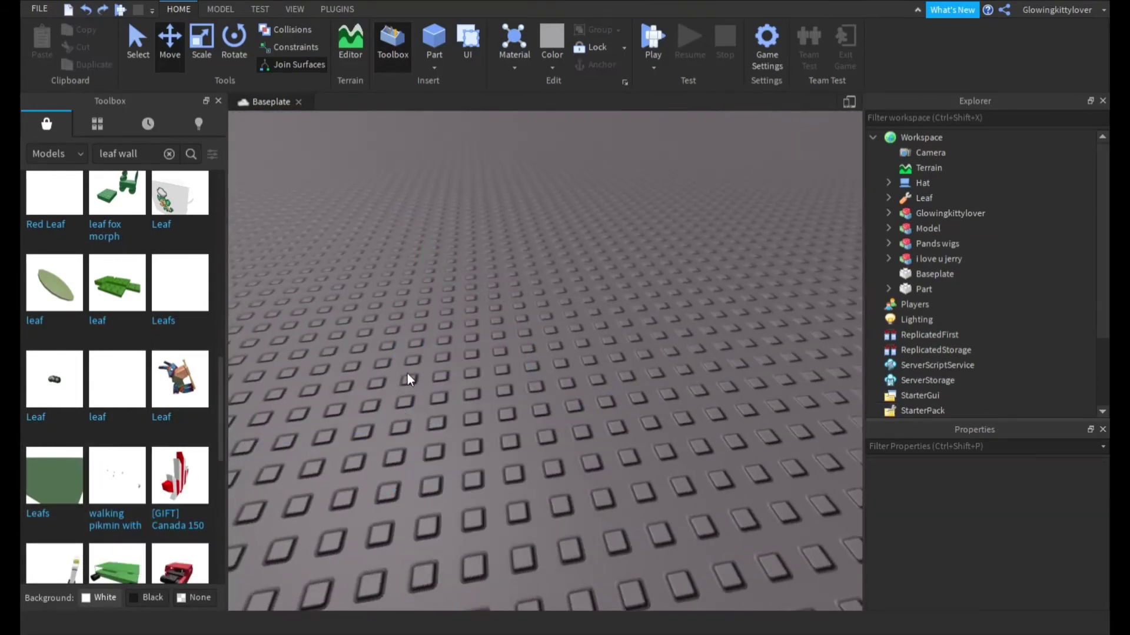
- Stretch the green leaf block's Handle sideways in both directions to form a wide strip
right_drag(407, 375, 412, 328)
scroll(412, 328, up, 5)
scroll(413, 327, up, 6)
click(612, 385)
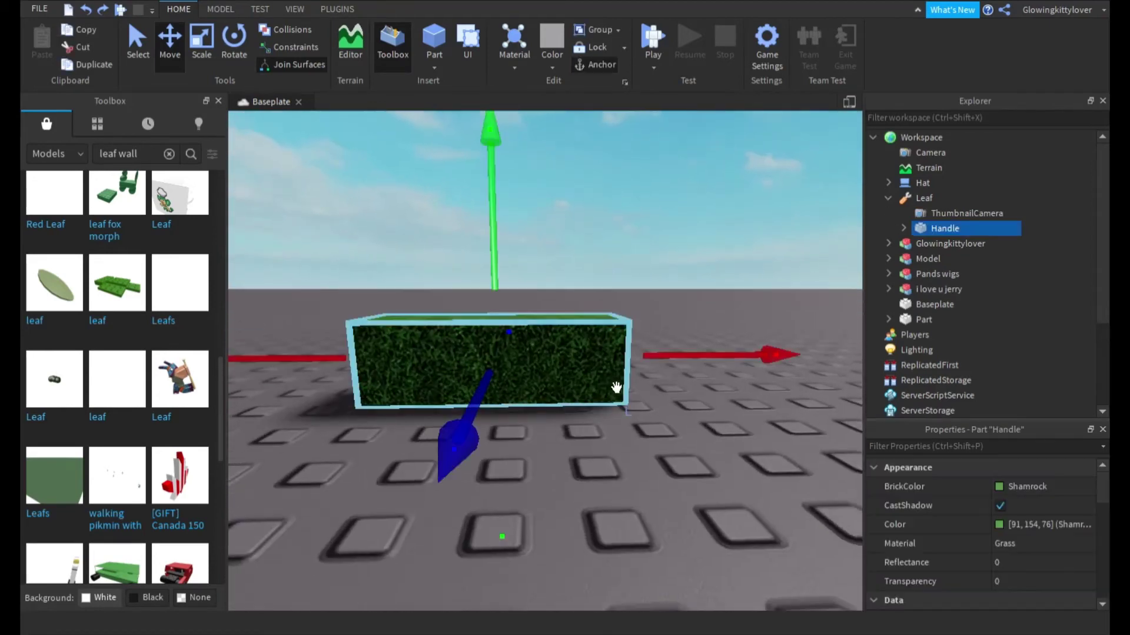
right_drag(613, 385, 588, 391)
scroll(588, 391, down, 5)
click(201, 44)
drag(445, 356, 269, 351)
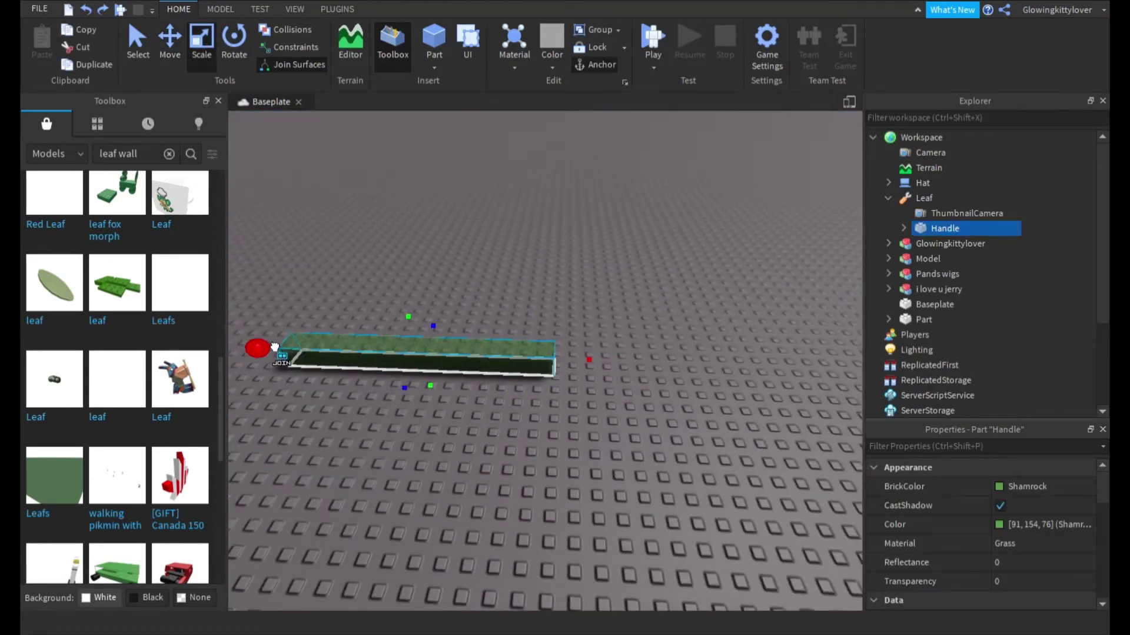
drag(589, 359, 787, 385)
- Raise the height of the leaf strip until it forms a tall wall
drag(512, 320, 499, 122)
right_drag(608, 341, 601, 283)
scroll(601, 282, down, 3)
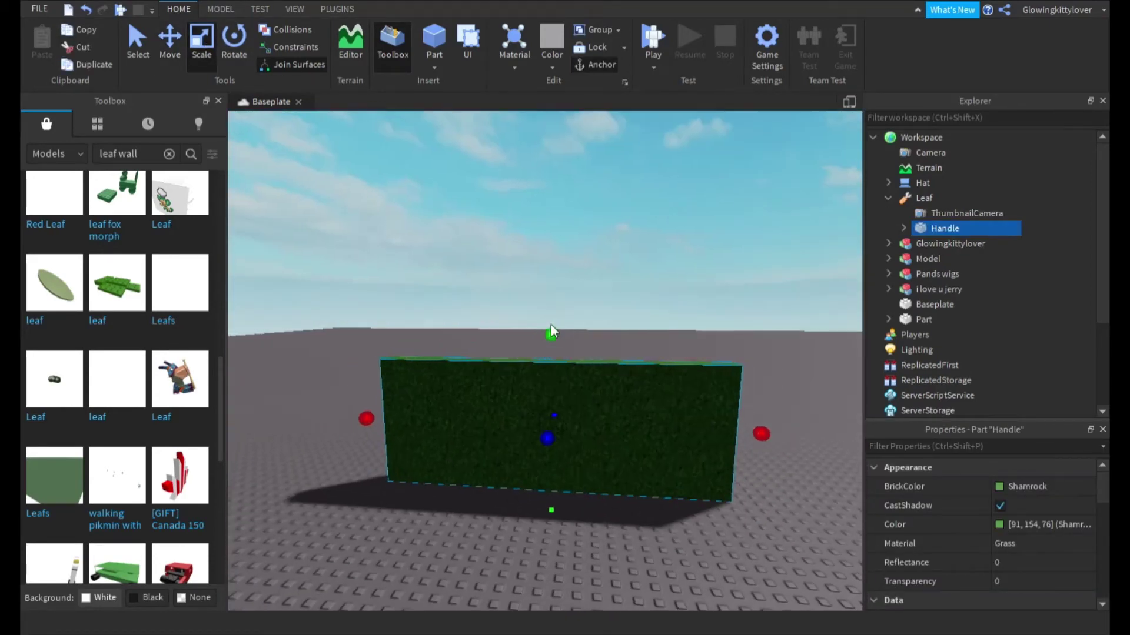
drag(552, 333, 585, 221)
click(618, 204)
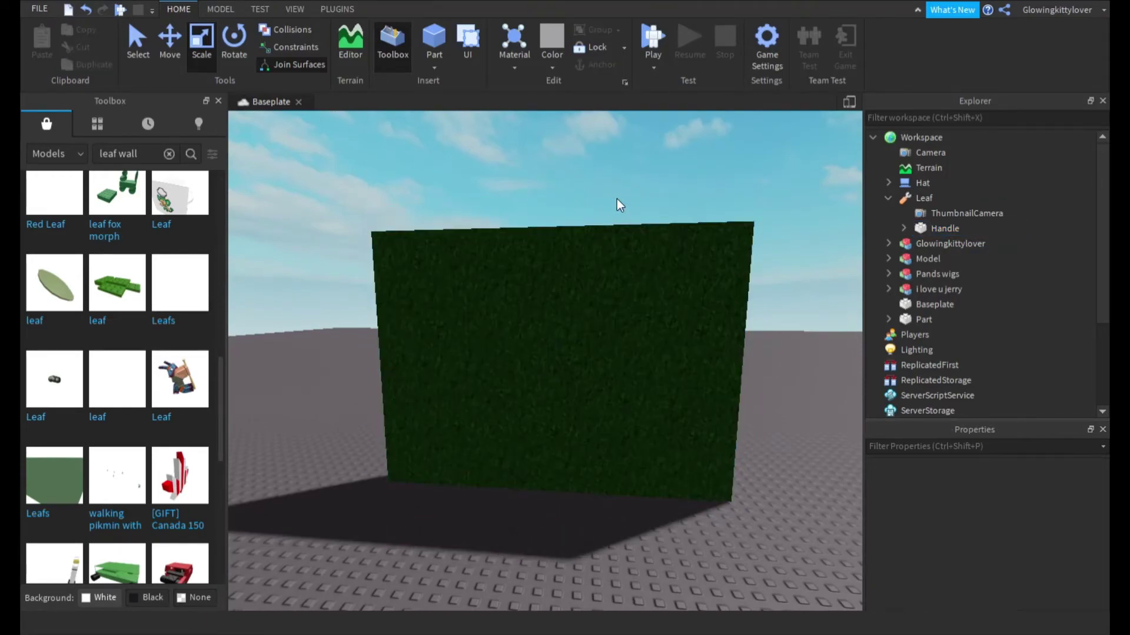
- Open the Animation Editor and create a new animation for the avatar rig
scroll(565, 283, up, 2)
right_drag(559, 276, 567, 369)
scroll(523, 330, up, 5)
scroll(546, 361, down, 3)
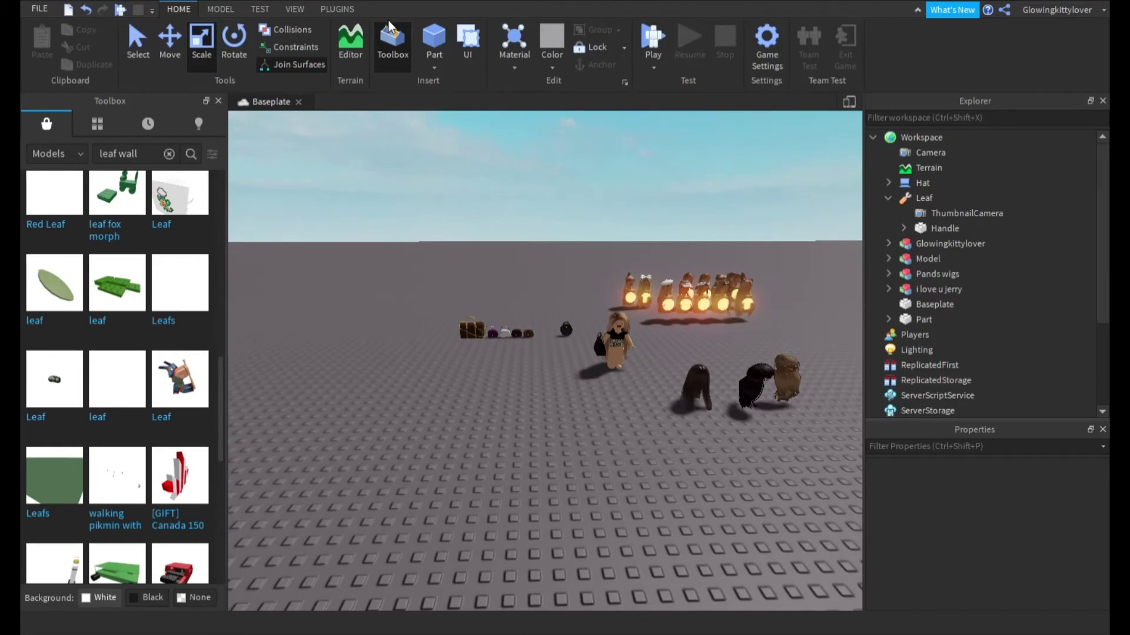
click(337, 9)
click(529, 44)
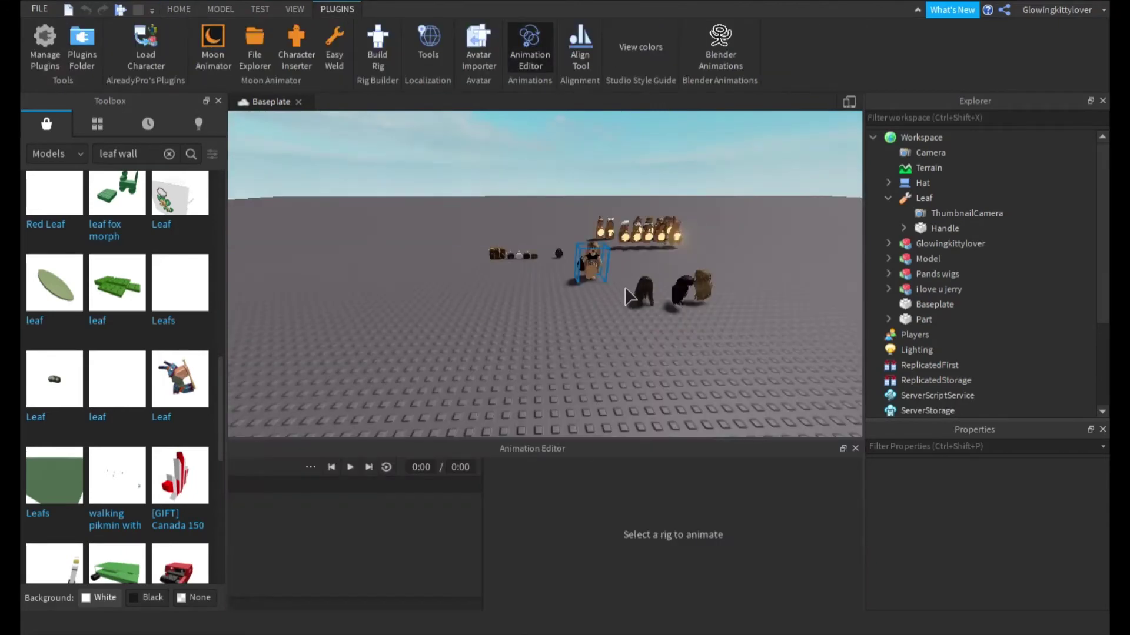
click(601, 270)
click(545, 572)
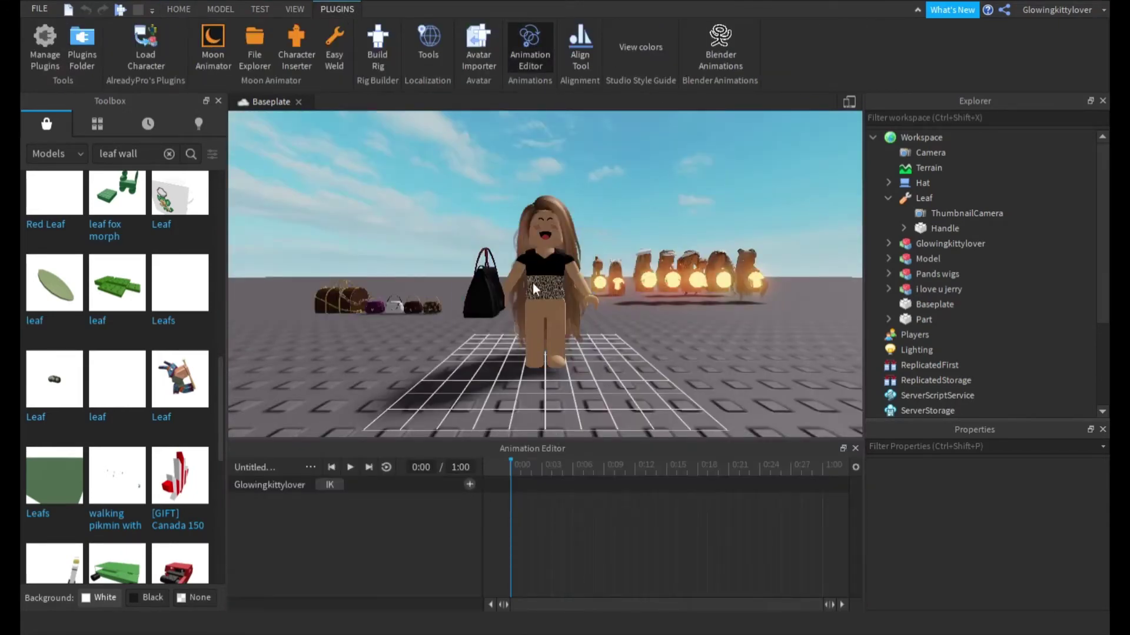
- Move the avatar by its LowerTorso track from its starting spot to the front of the leaf wall
click(317, 502)
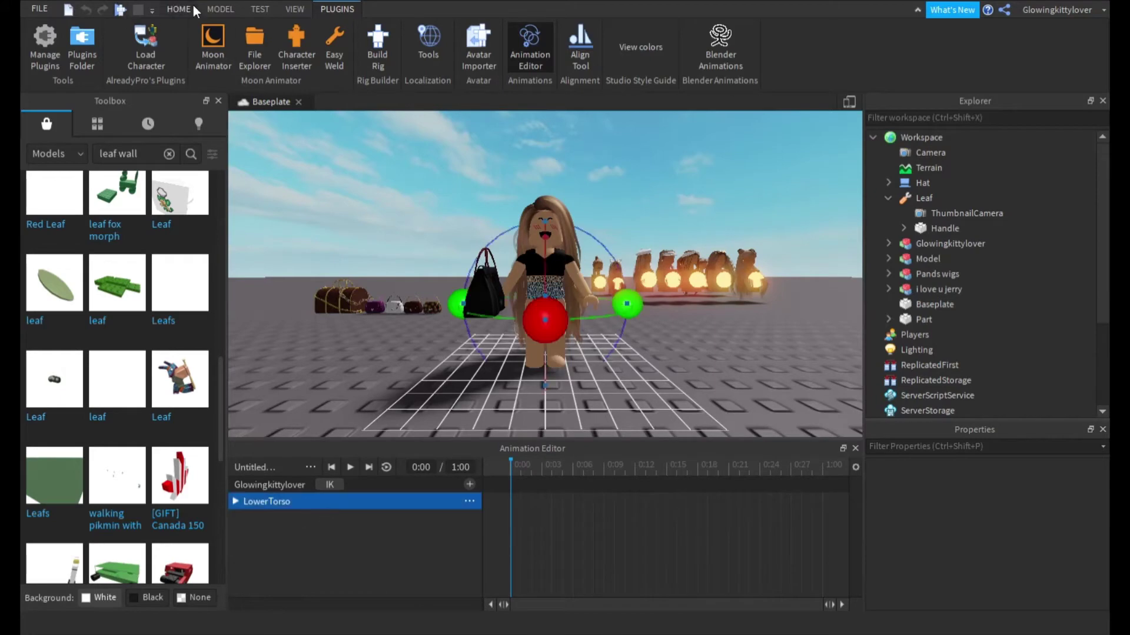
click(220, 9)
scroll(557, 410, down, 5)
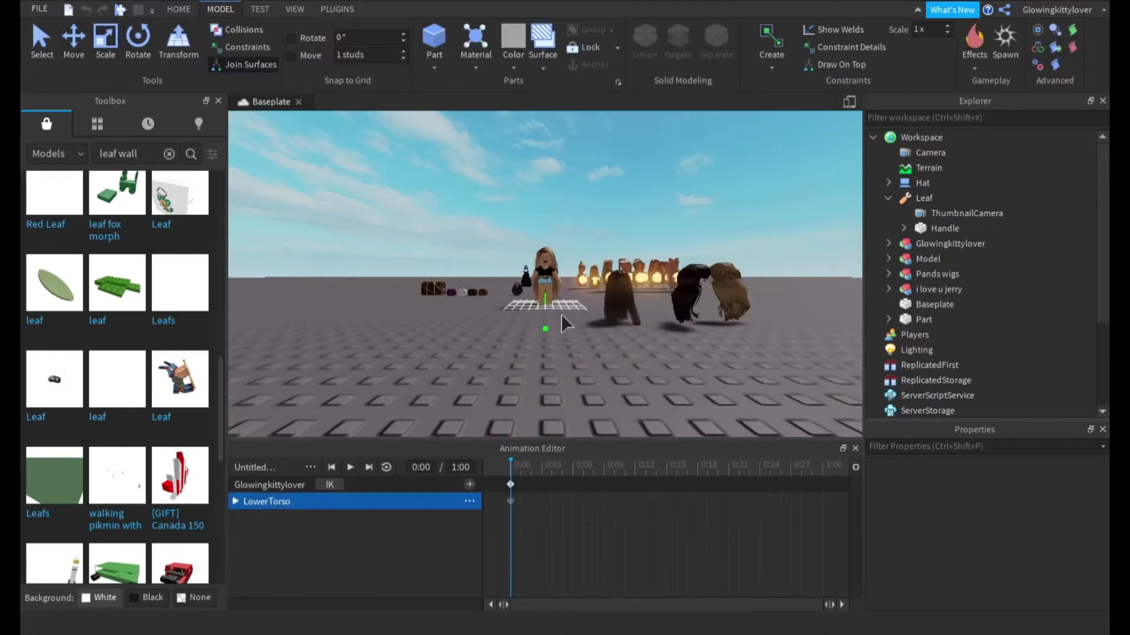
key(f)
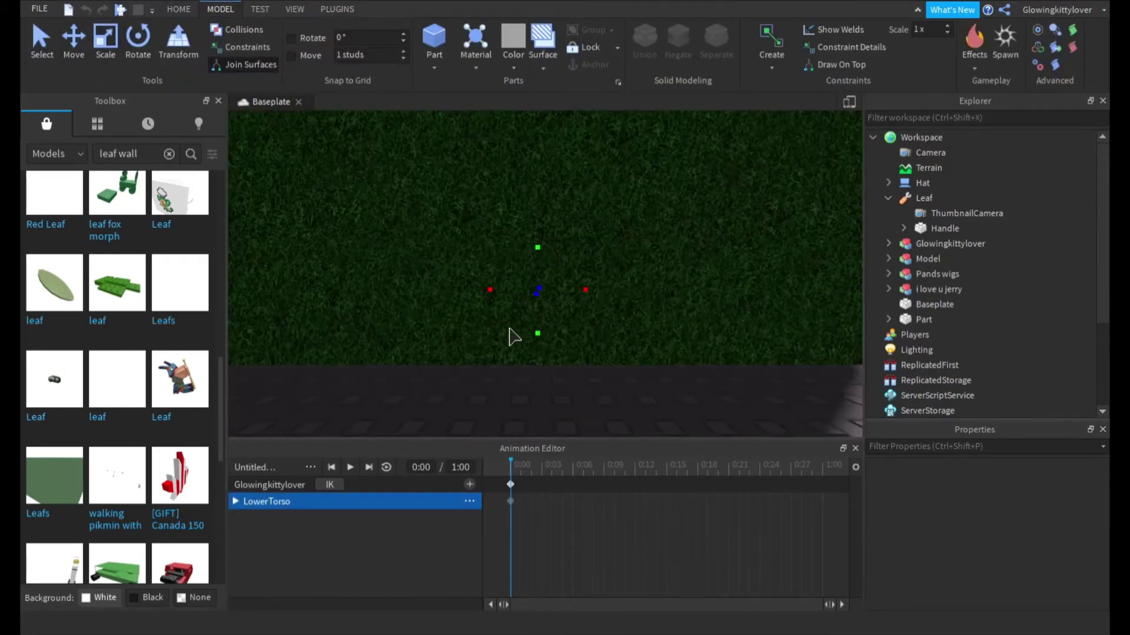
scroll(558, 330, down, 3)
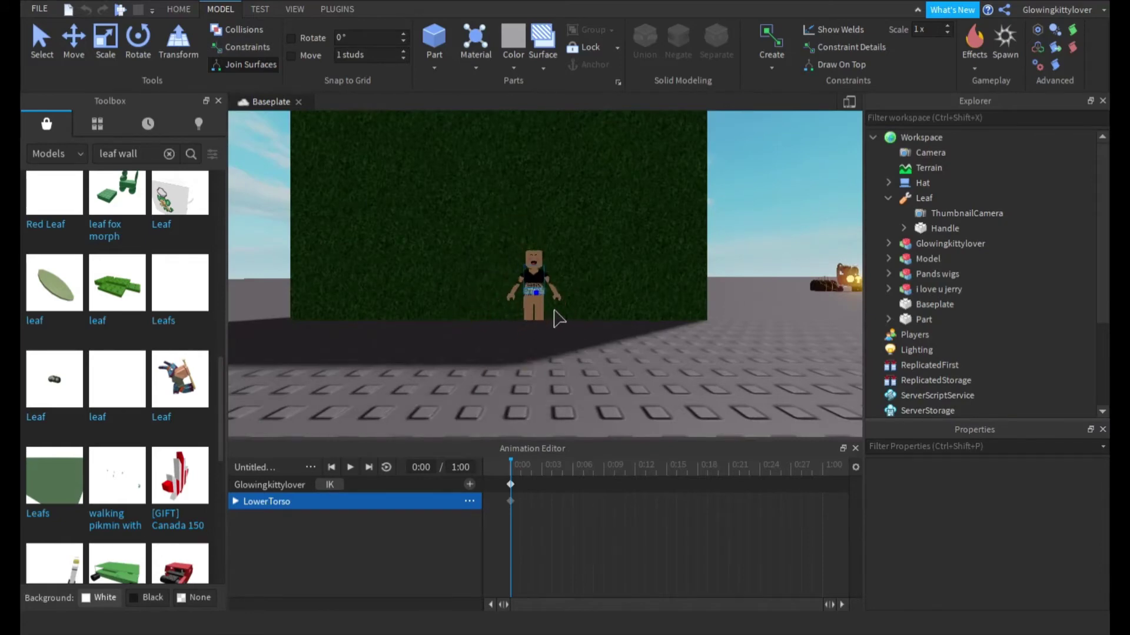
right_drag(476, 289, 523, 339)
drag(532, 372, 565, 415)
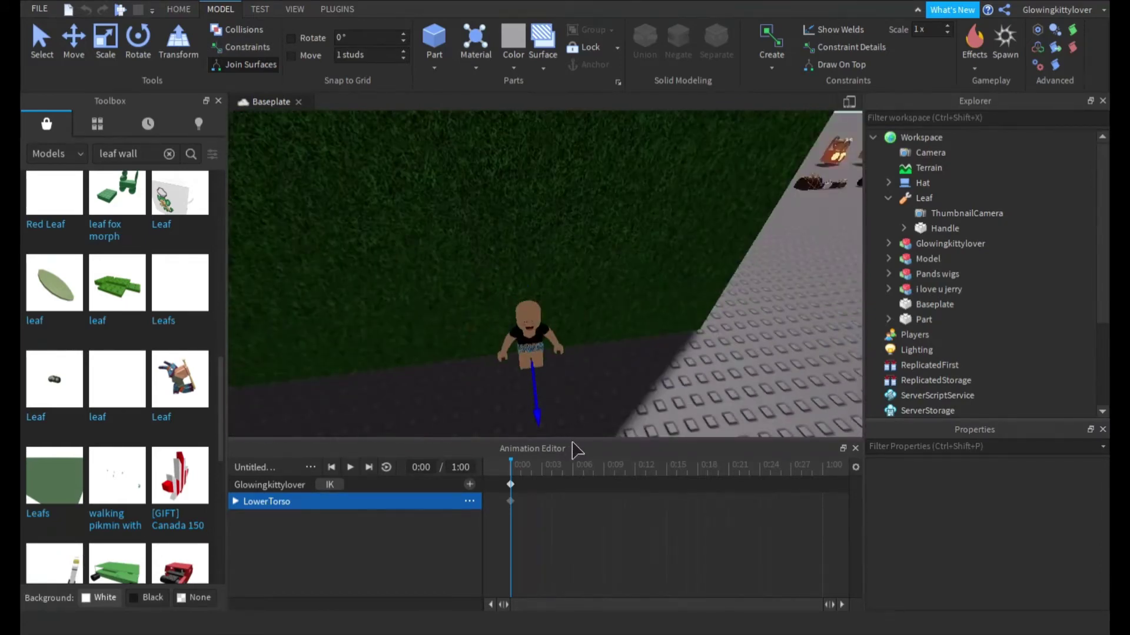
- Fine-tune the avatar's standing position close to the base of the leaf wall
scroll(591, 306, down, 2)
right_drag(598, 311, 592, 305)
drag(585, 281, 587, 287)
right_drag(599, 277, 599, 273)
scroll(601, 275, up, 2)
drag(422, 304, 306, 370)
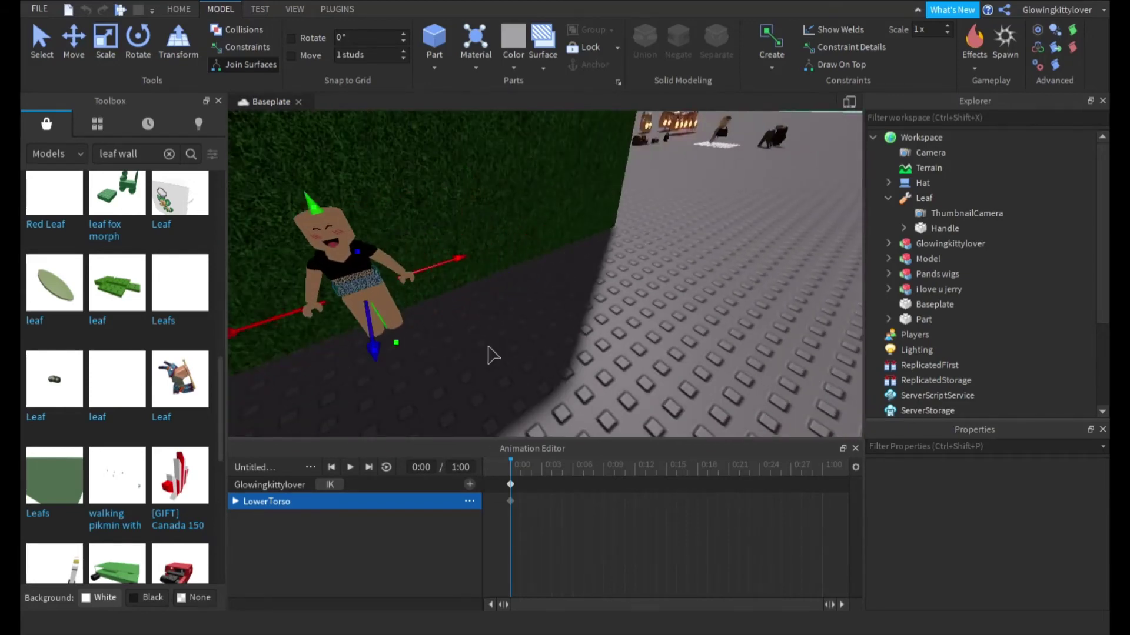
- Try shifting the avatar further along the leaf wall, undo the shift and deselect LowerTorso
click(490, 348)
scroll(490, 348, down, 2)
drag(411, 292, 310, 349)
key(ctrl+z)
click(340, 504)
click(565, 285)
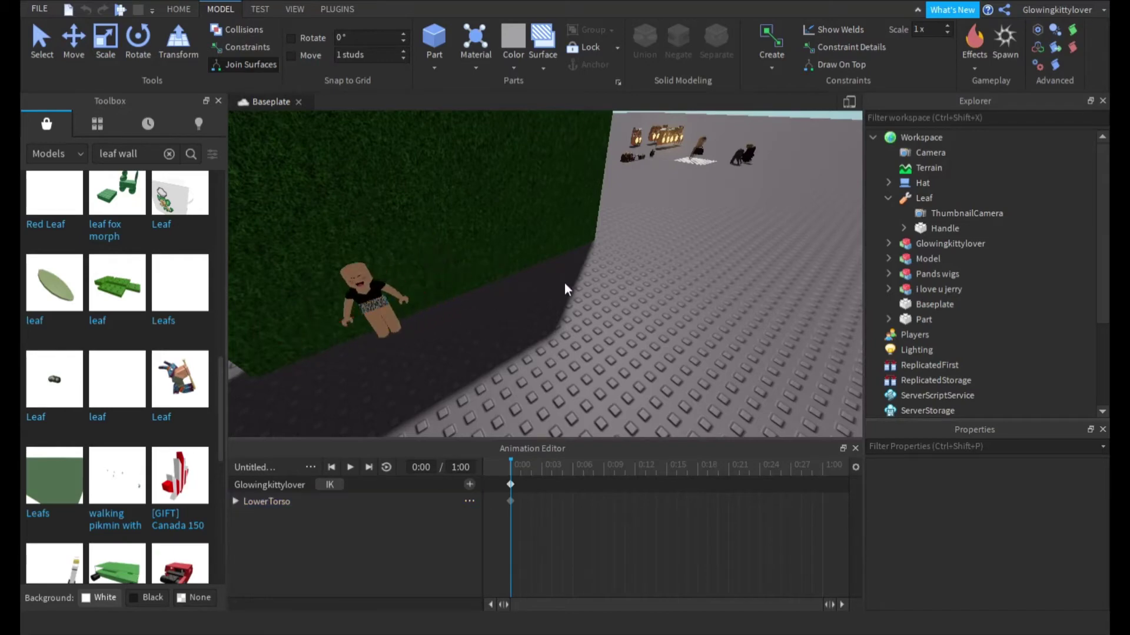
- Search the Toolbox models for "stairs" and place the wooden staircase with railings on the baseplate near the leaf wall
click(169, 155)
text(stairs)
key(Return)
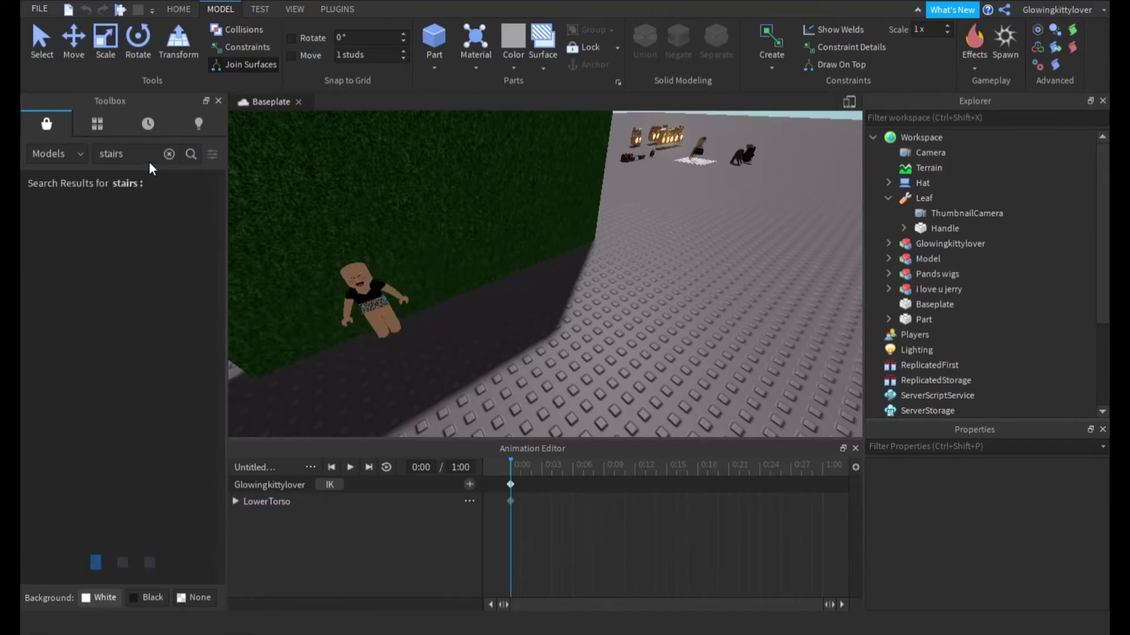
drag(58, 448, 554, 335)
scroll(645, 344, down, 5)
right_drag(645, 344, 644, 261)
scroll(644, 261, up, 2)
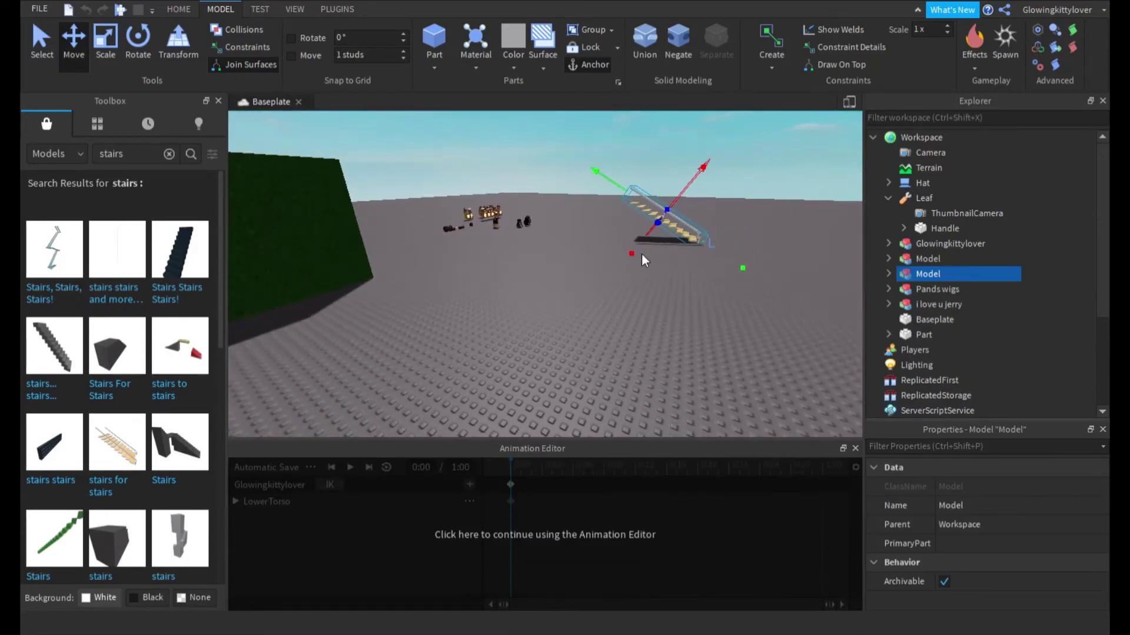
drag(533, 388, 667, 332)
- Try rotating the staircase about its different axes and undo each rotation
click(138, 42)
drag(575, 338, 465, 240)
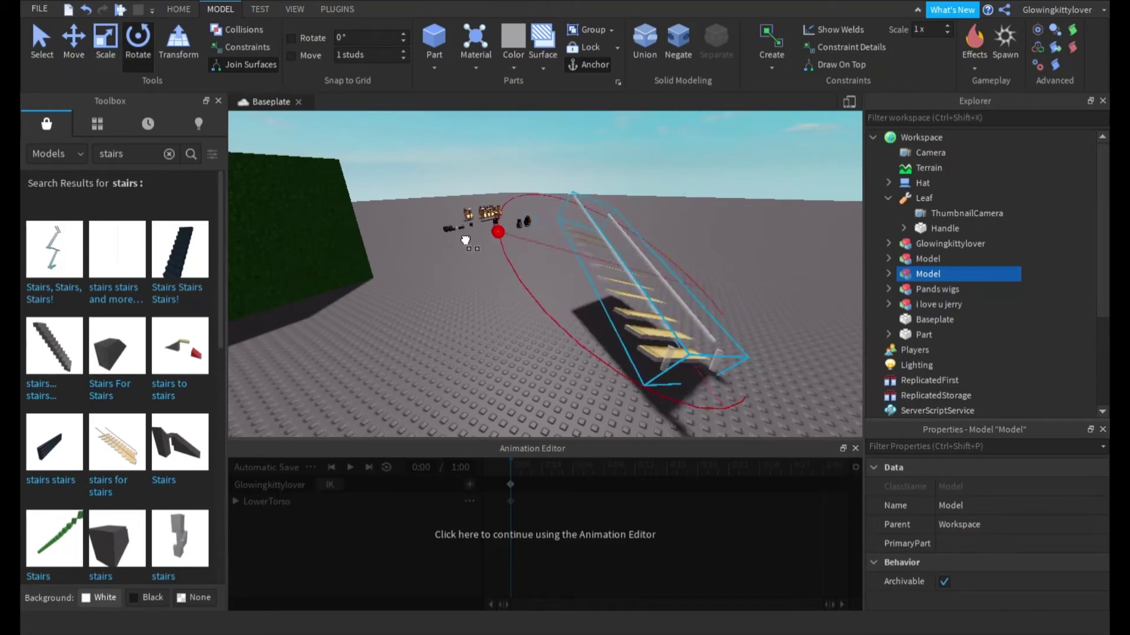
key(ctrl+z)
drag(747, 129, 807, 184)
key(ctrl+z)
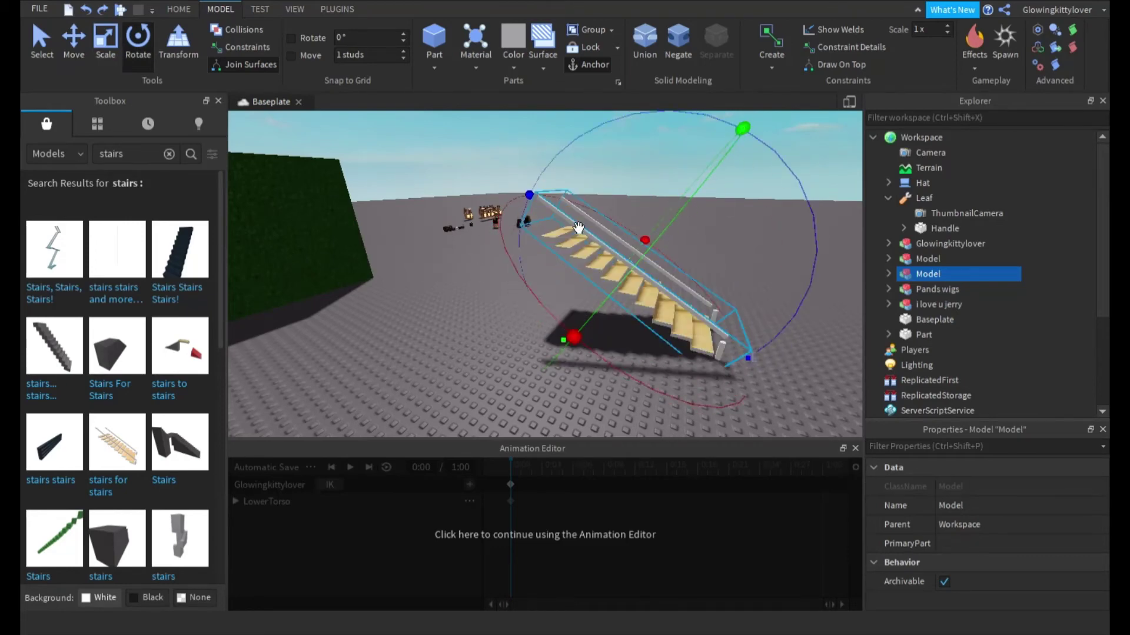
drag(530, 196, 556, 250)
key(ctrl+z)
- Rotate the staircase about its axes until it stands upright with its treads level
drag(574, 336, 714, 143)
click(540, 211)
click(600, 253)
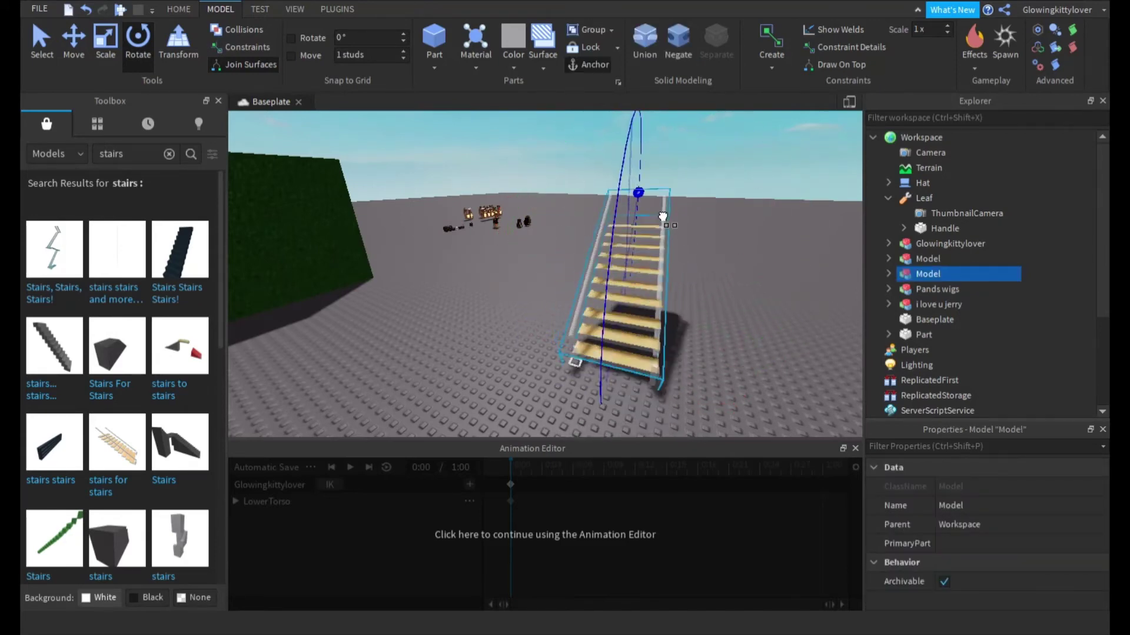
key(a)
right_drag(590, 206, 609, 216)
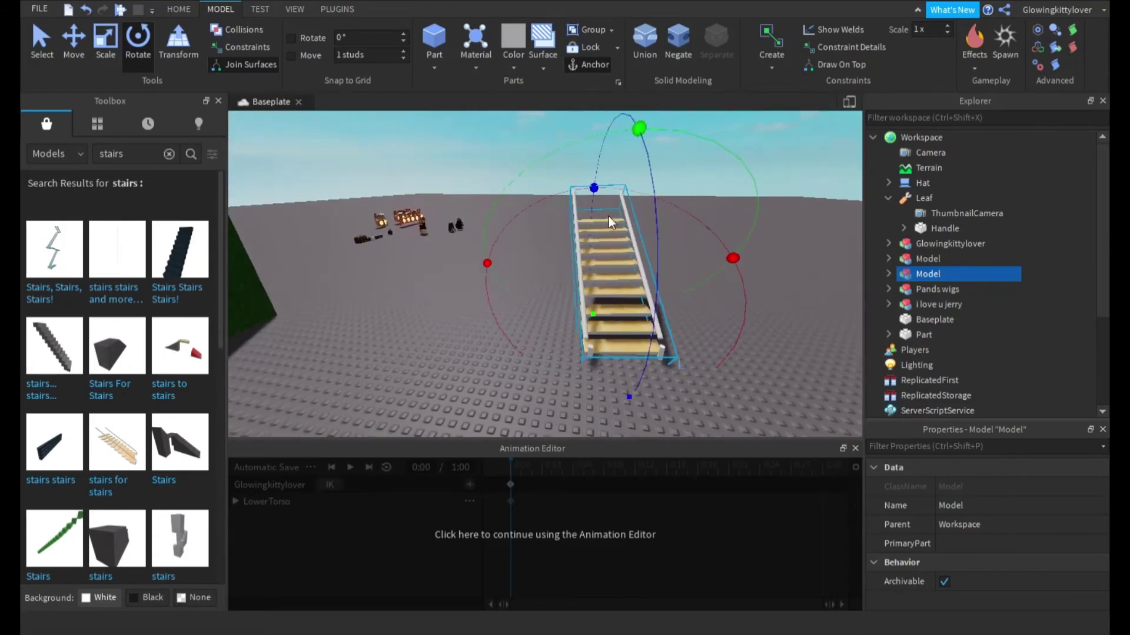
drag(643, 419, 690, 311)
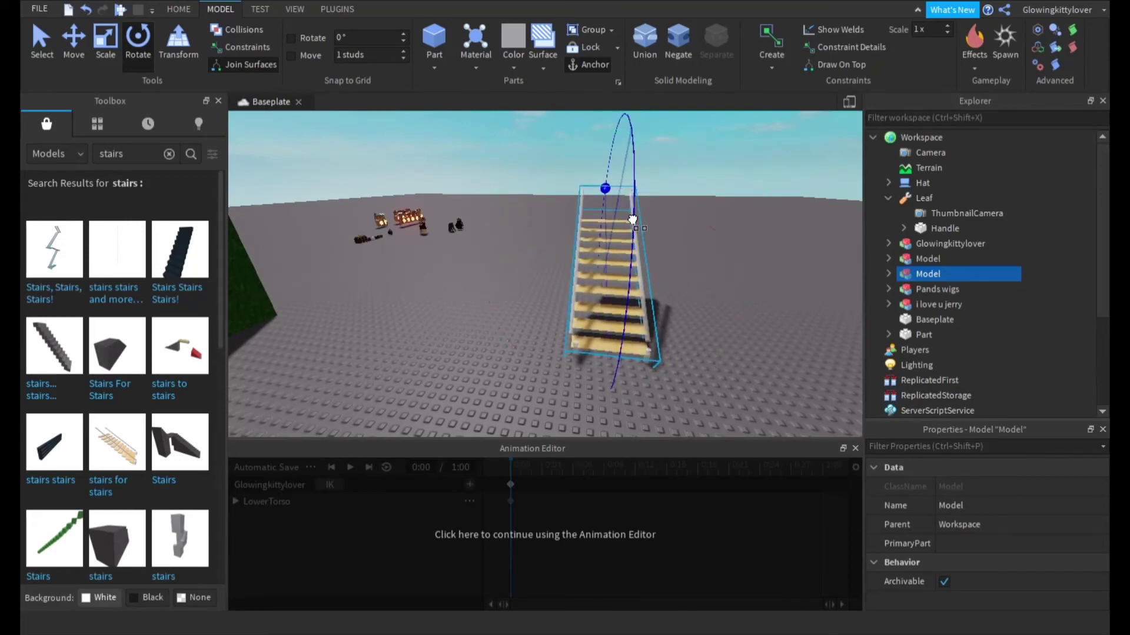
drag(633, 220, 613, 137)
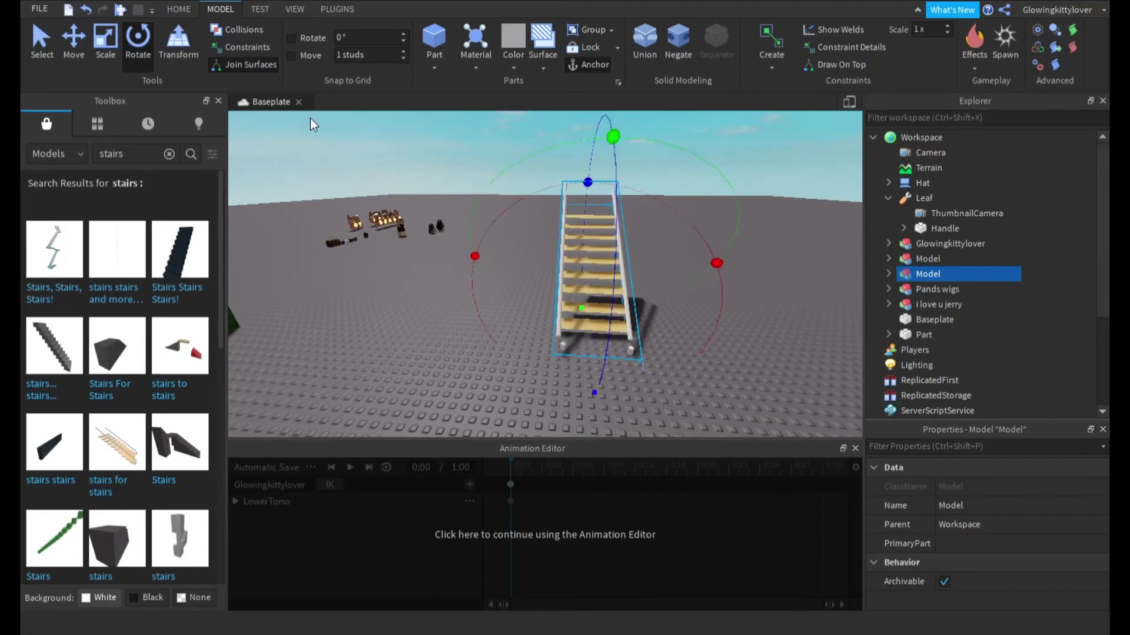
- Move the staircase against the front of the leaf wall, beside the avatar
click(84, 52)
drag(511, 203, 491, 353)
right_drag(524, 282, 612, 161)
drag(529, 238, 463, 322)
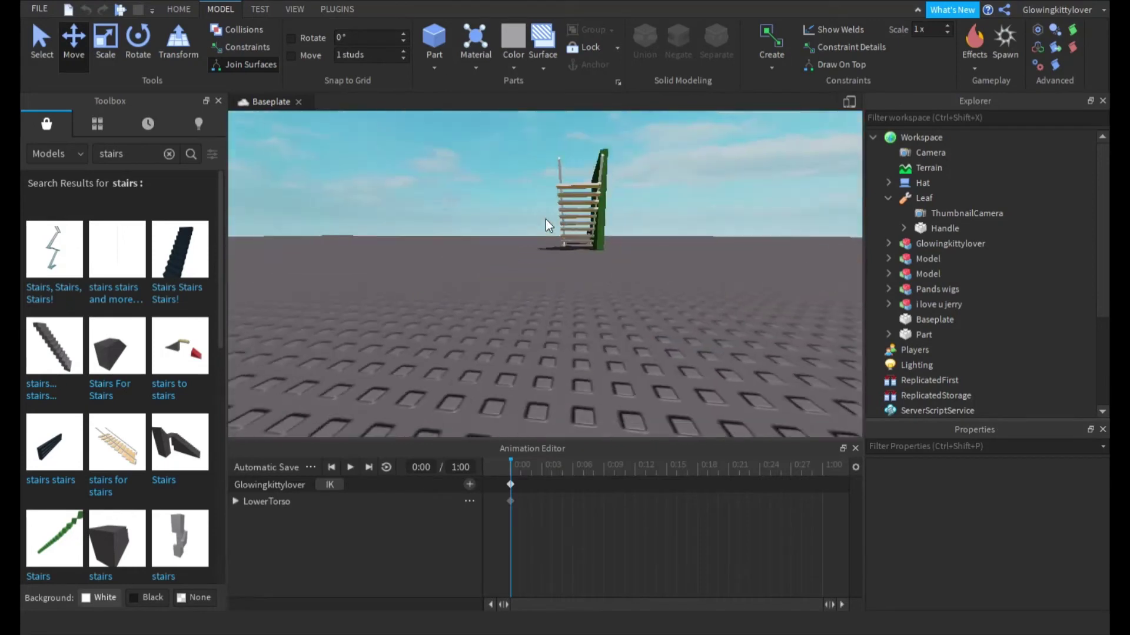
- Select the avatar's LowerTorso track and move the avatar towards the foot of the stairs
right_drag(545, 218, 545, 218)
click(397, 500)
right_drag(551, 330, 551, 331)
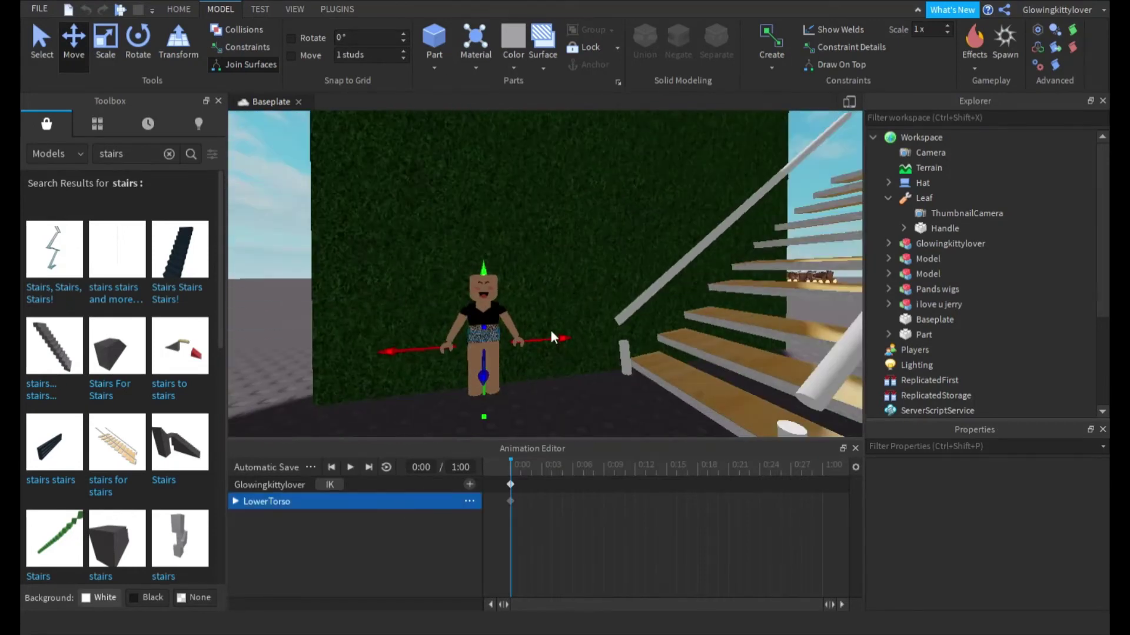
drag(555, 339, 609, 308)
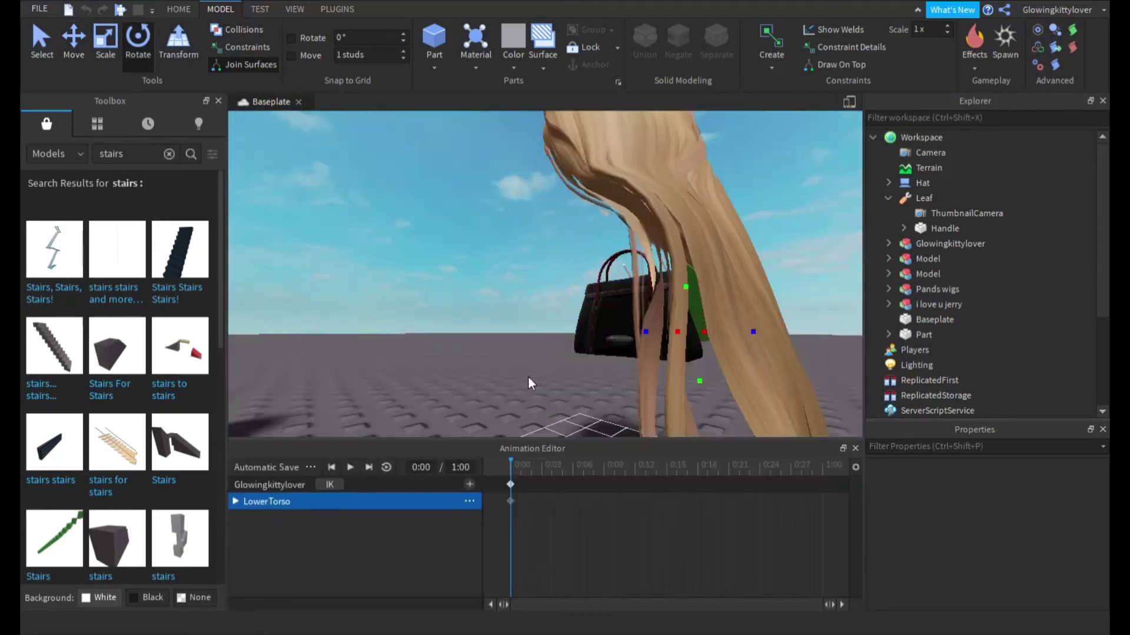
- Try rotating the avatar's LowerTorso beside the stairs and undo each rotation
right_drag(528, 376, 363, 393)
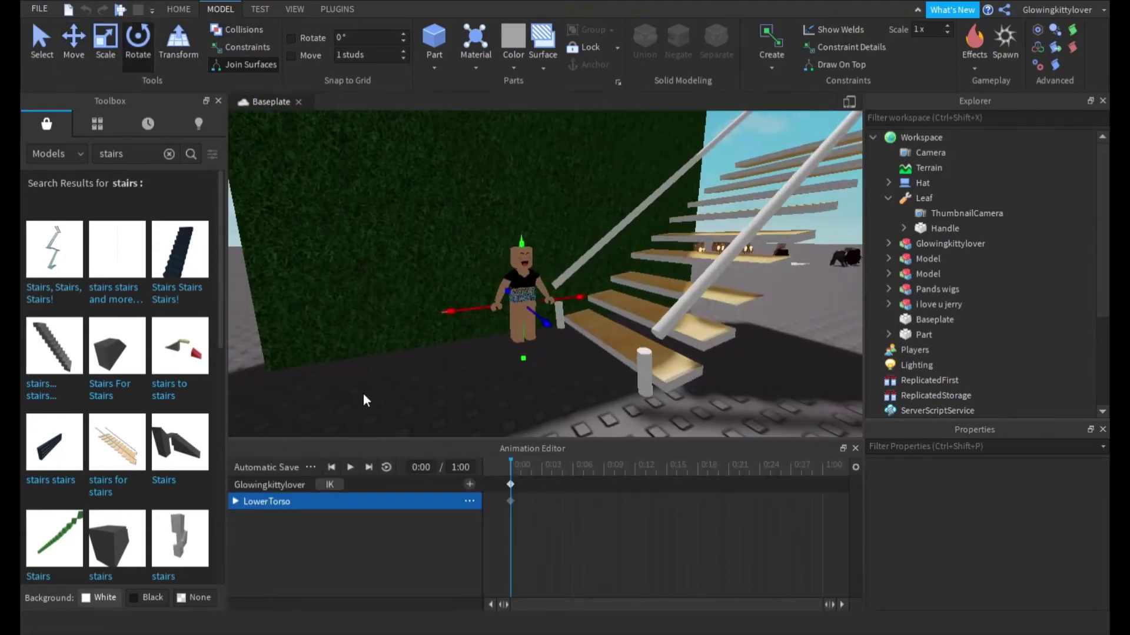
click(139, 45)
click(560, 569)
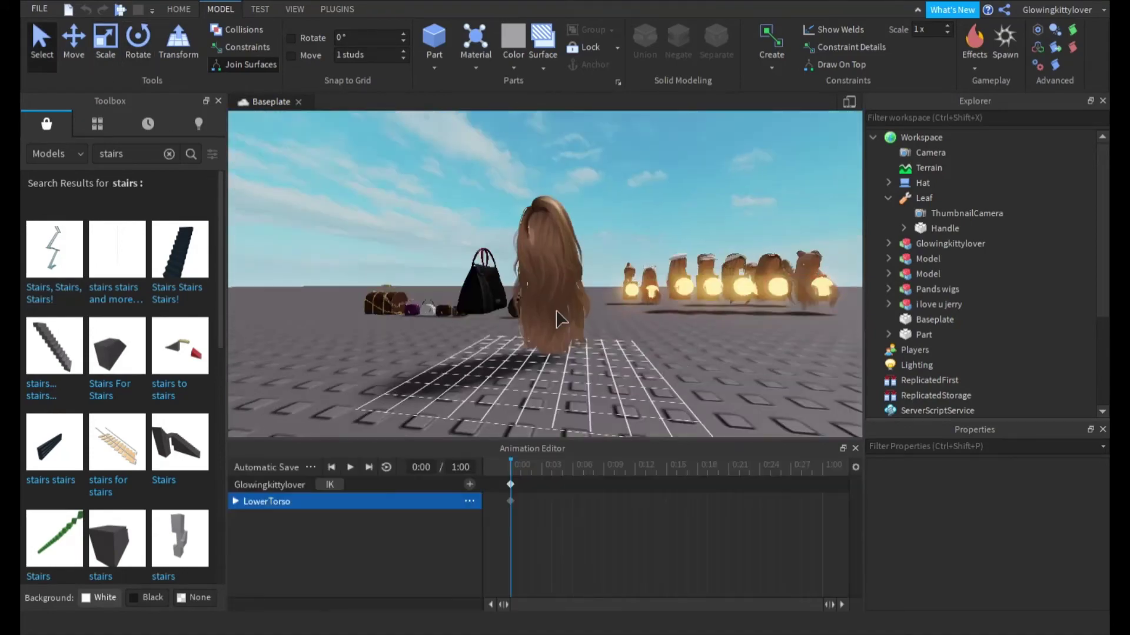
right_drag(673, 219, 706, 254)
click(367, 501)
click(371, 502)
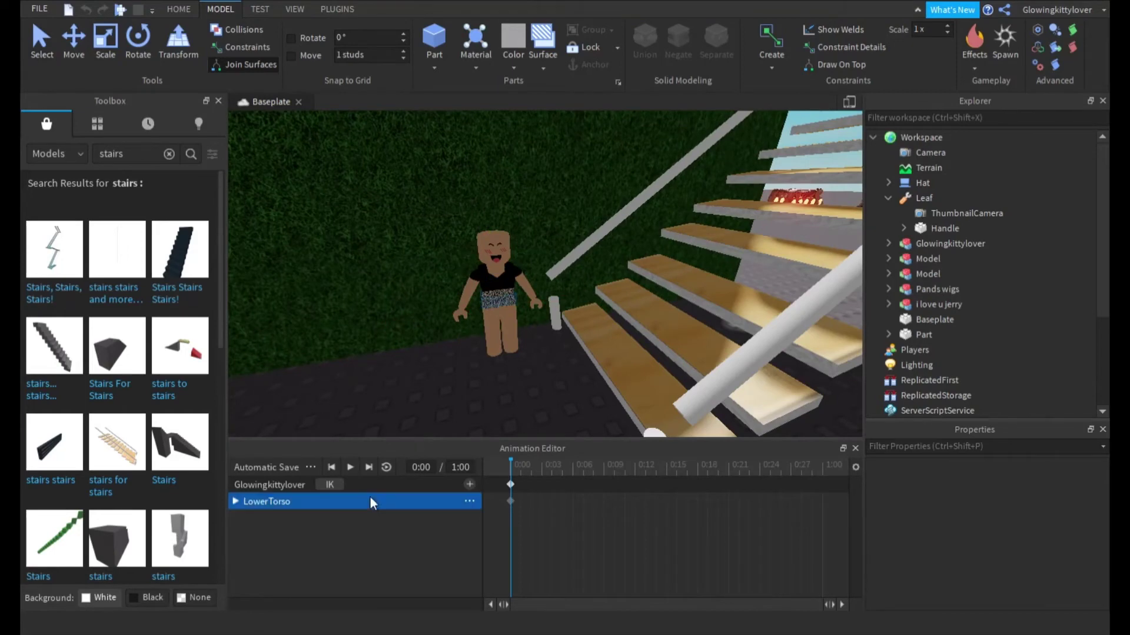
drag(509, 351, 523, 390)
key(ctrl+z)
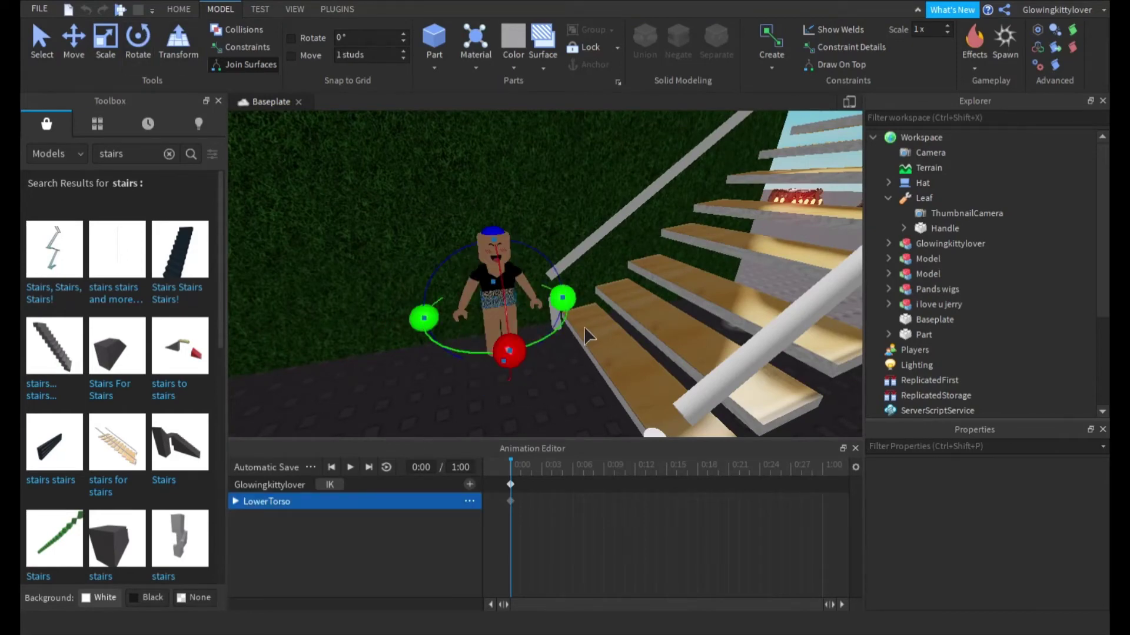
drag(562, 298, 567, 315)
key(ctrl+z)
- Move the avatar slightly closer to the foot of the stairs and deselect LowerTorso
right_drag(567, 315, 511, 254)
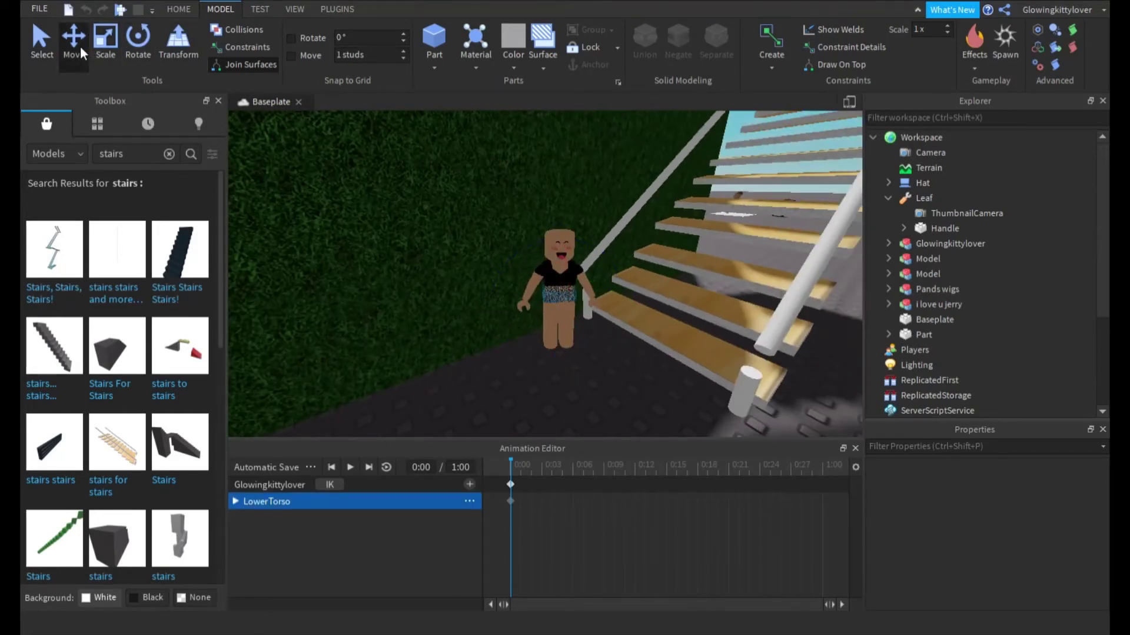
drag(652, 324, 666, 321)
right_drag(665, 320, 567, 289)
click(676, 251)
- Select the wig model "5" inside the avatar model and move it in front of the leaf wall, beside the stairs
key(w)
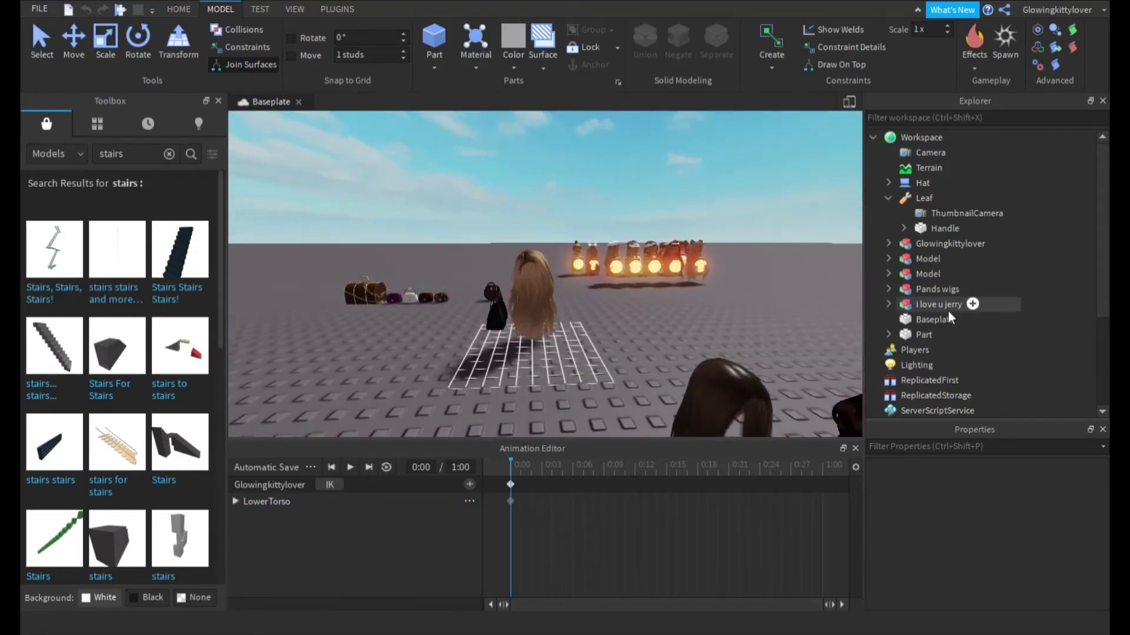
scroll(890, 271, down, 3)
scroll(890, 271, up, 3)
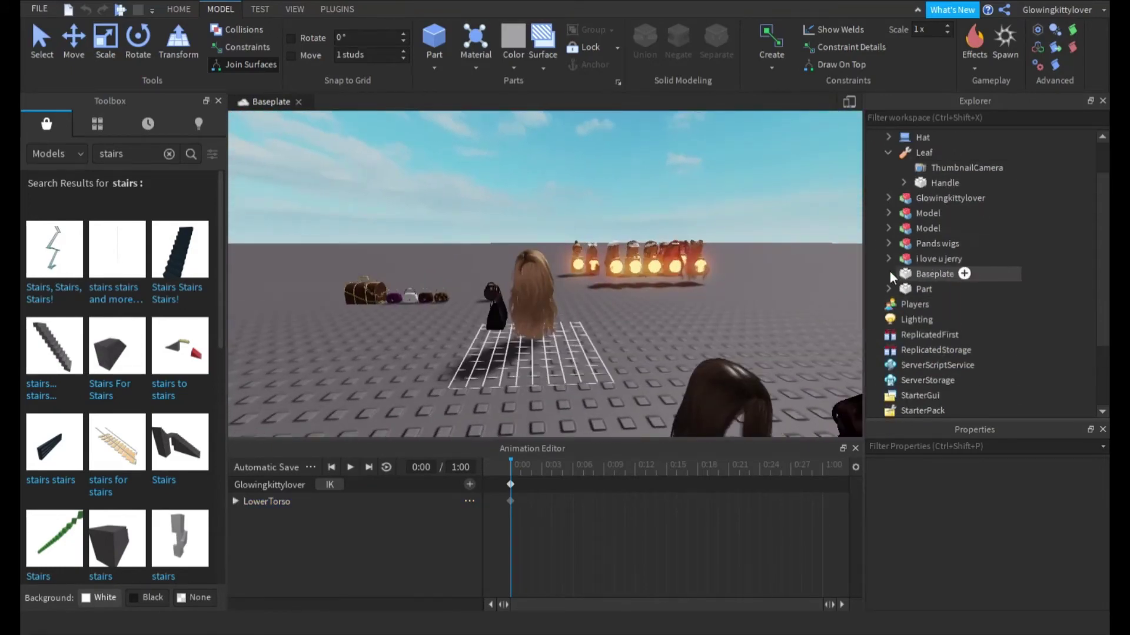
click(889, 197)
click(888, 213)
click(932, 289)
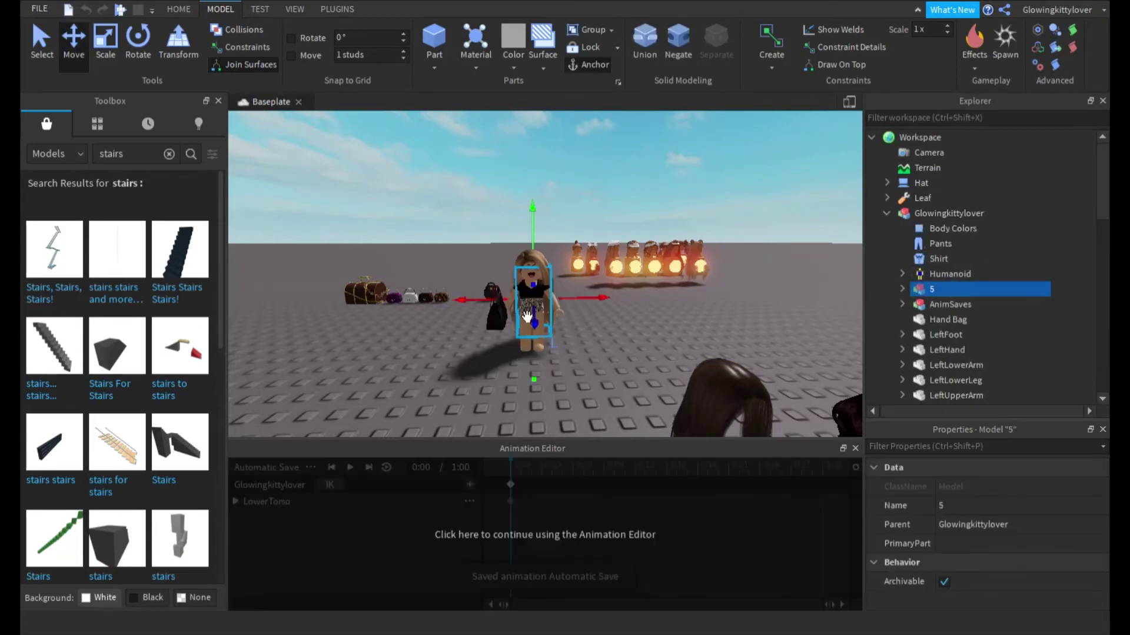
right_drag(482, 330, 433, 338)
key(f)
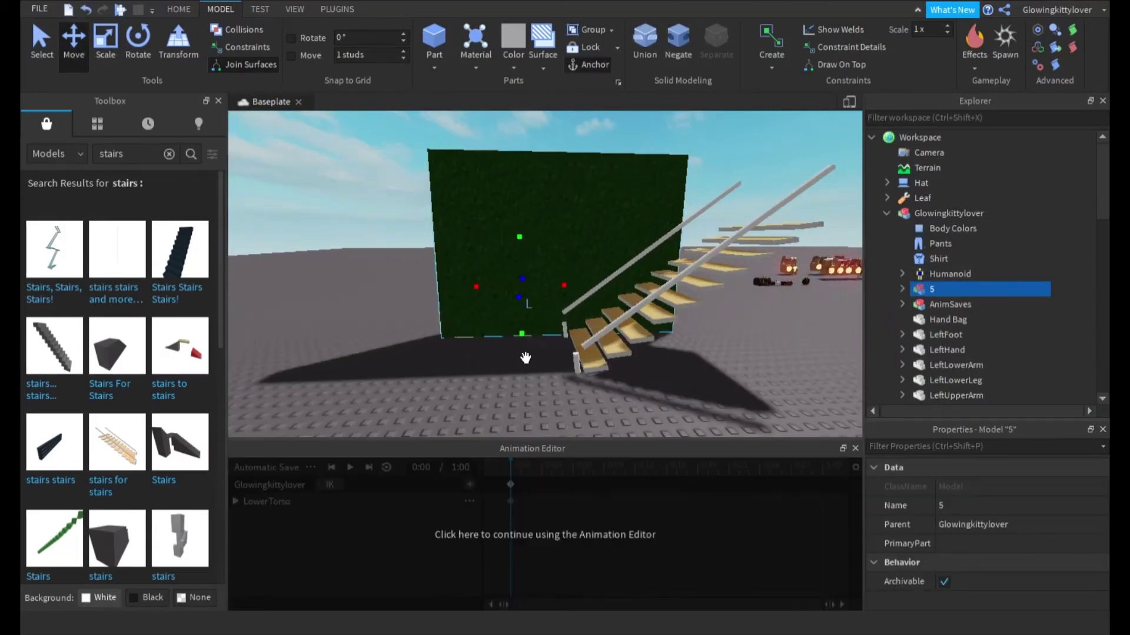
right_drag(534, 417, 551, 425)
scroll(551, 425, up, 5)
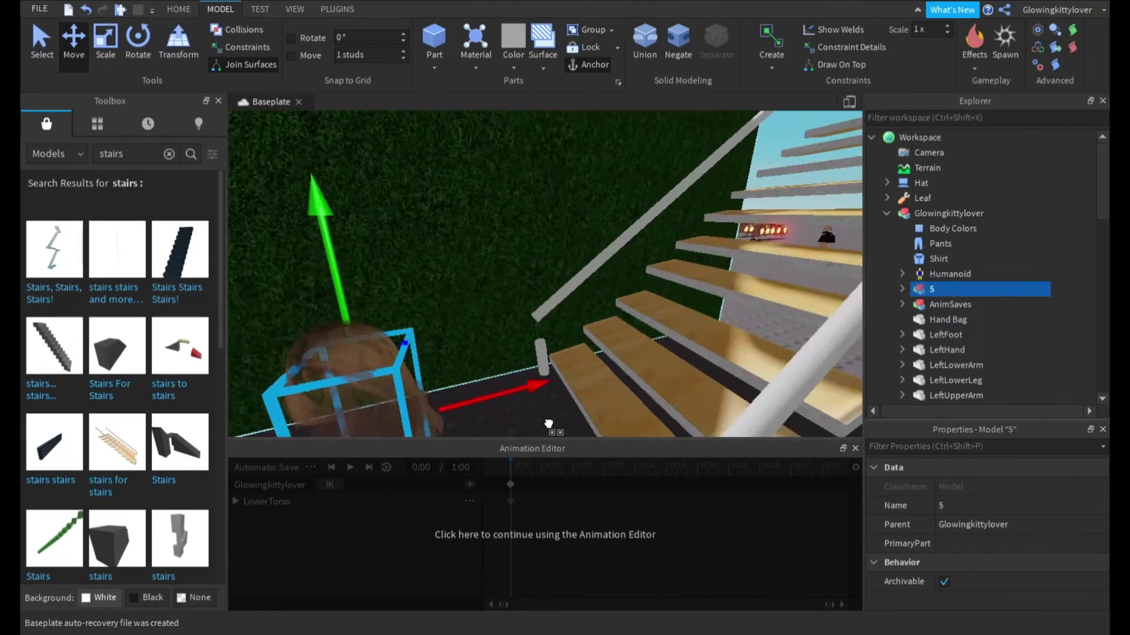
- Move the wig closer to the avatar's head beside the stairs and check its placement on the avatar
scroll(551, 425, down, 4)
scroll(627, 314, up, 2)
drag(716, 429, 631, 356)
click(150, 40)
key(ctrl+z)
drag(472, 357, 438, 359)
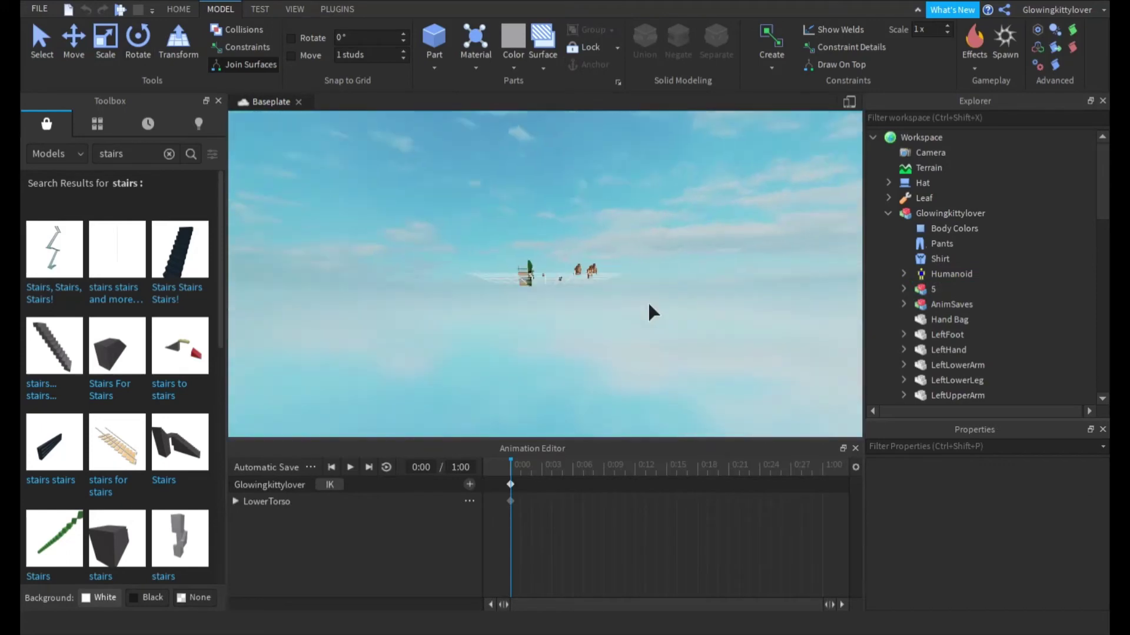
right_drag(648, 301, 649, 303)
scroll(649, 305, up, 15)
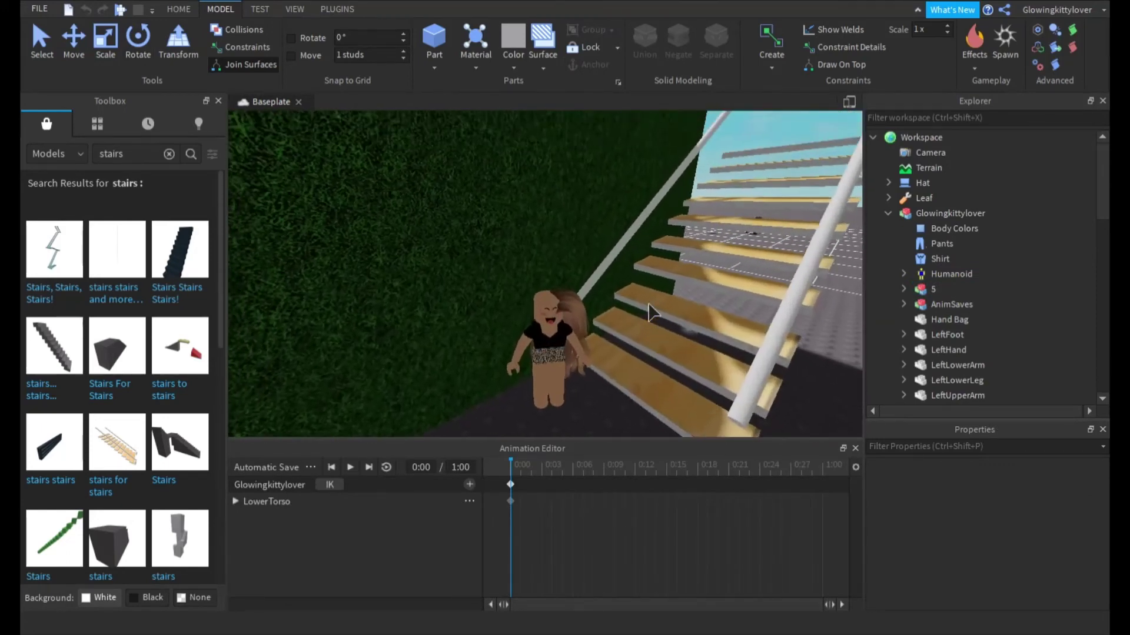
- Rotate the wig model "5" to match the avatar's facing direction and move it onto the head
click(942, 274)
click(936, 289)
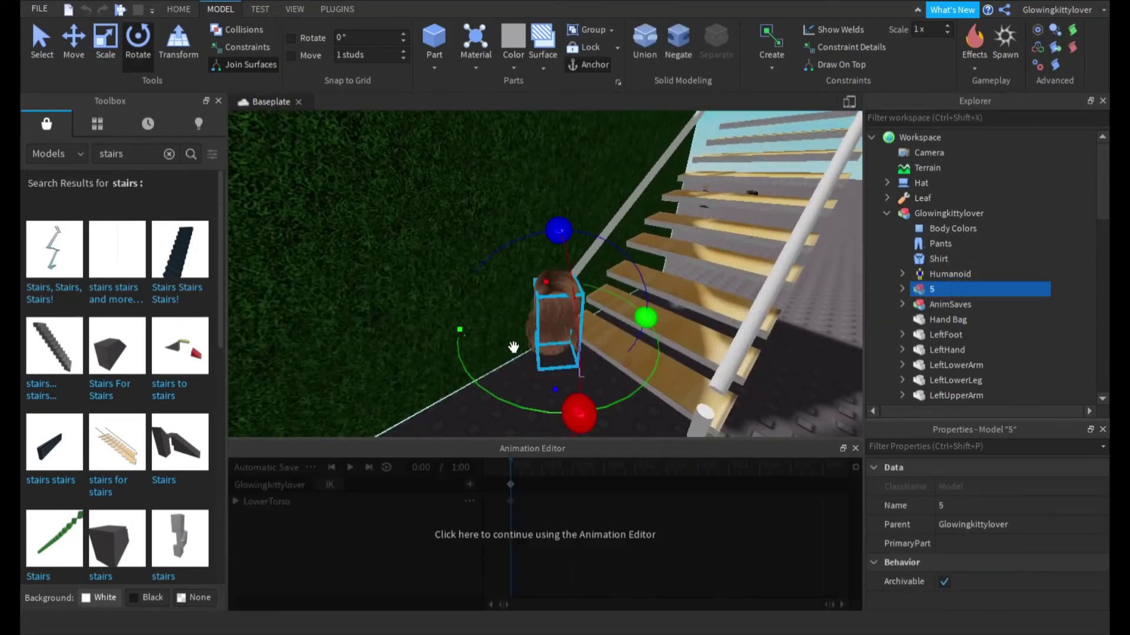
click(69, 54)
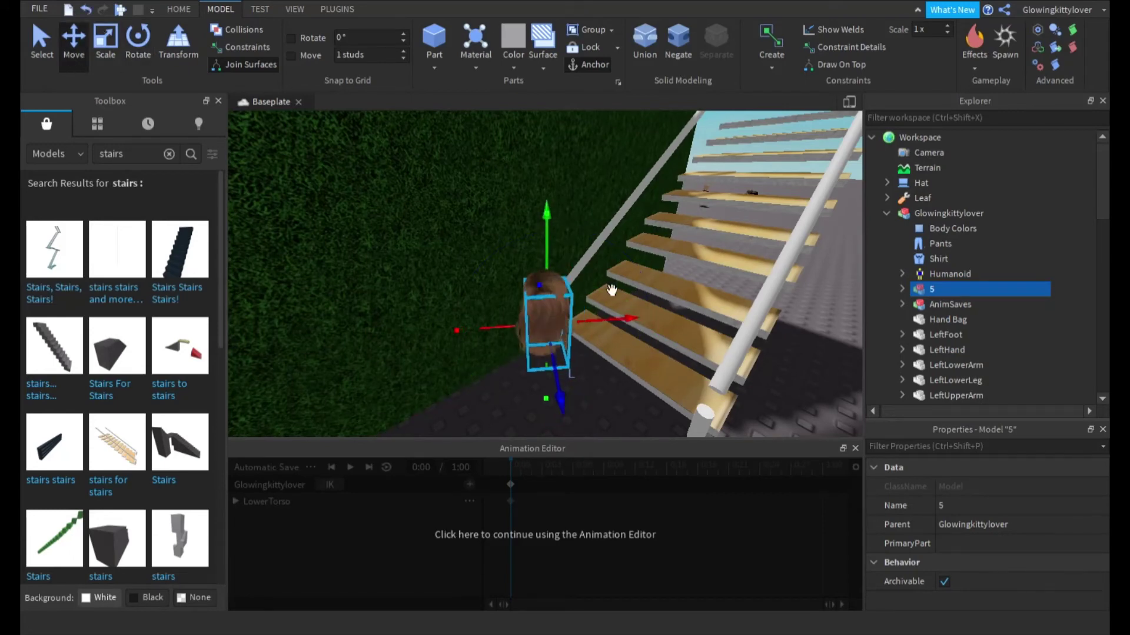
click(624, 555)
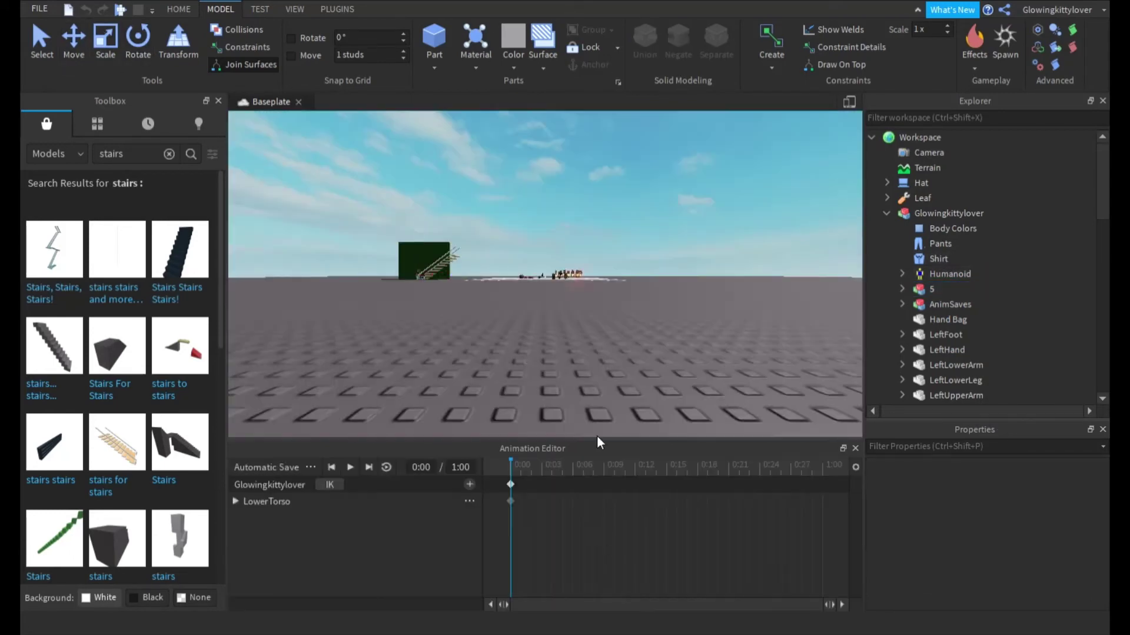
scroll(600, 418, up, 5)
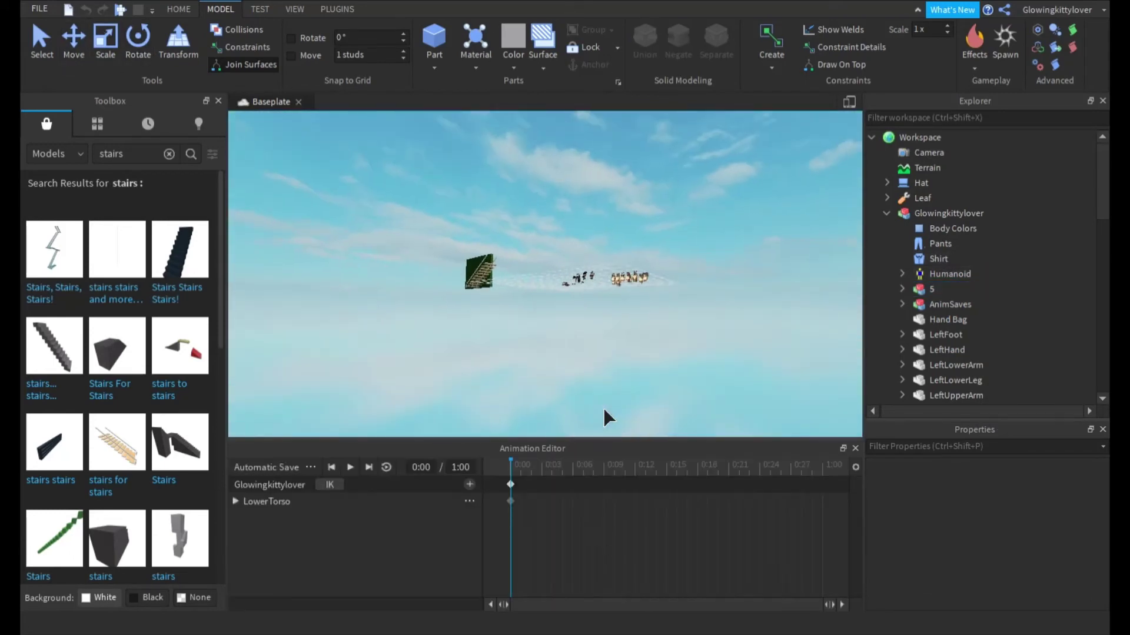
scroll(591, 301, up, 10)
scroll(591, 296, up, 2)
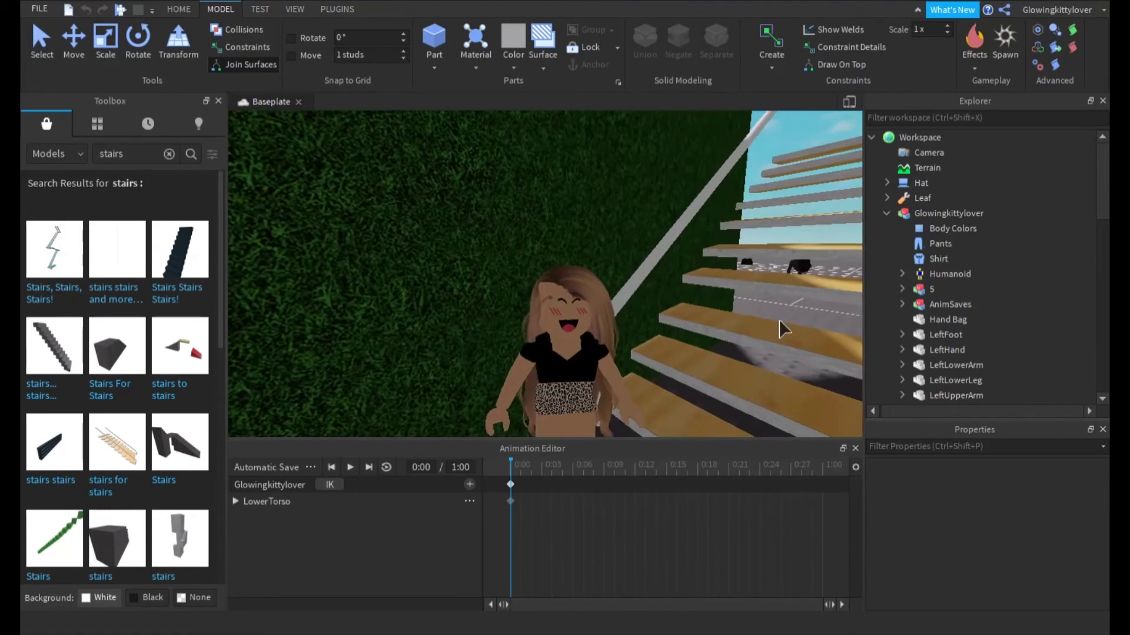
- Adjust the wig's position on the avatar's head with small moves, checking the fit from the front
click(930, 288)
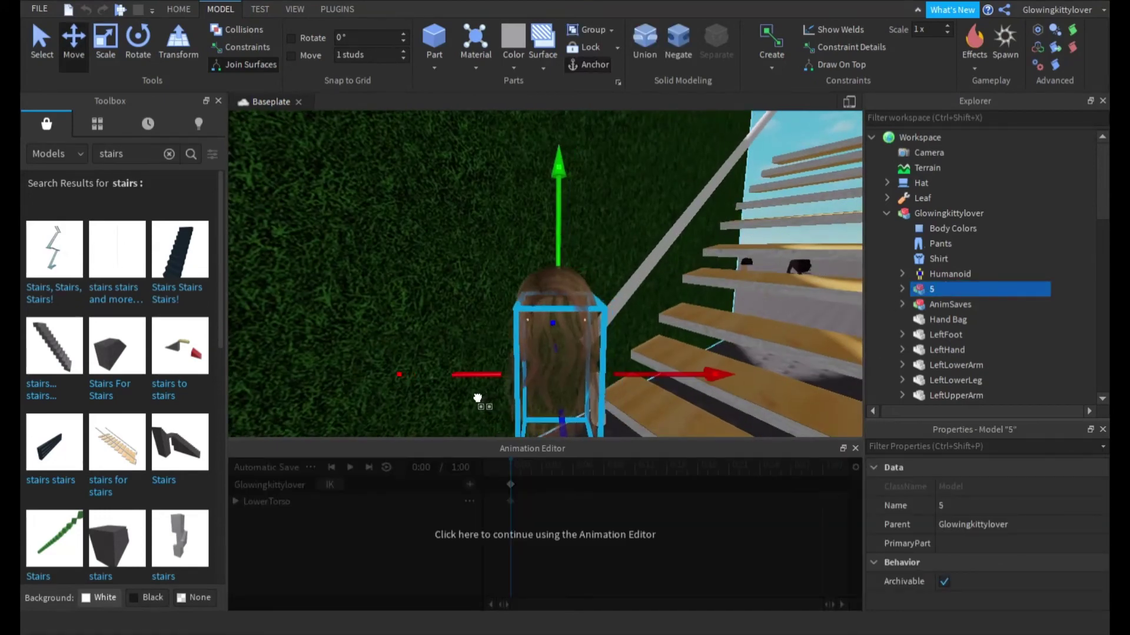
click(633, 465)
scroll(601, 306, up, 10)
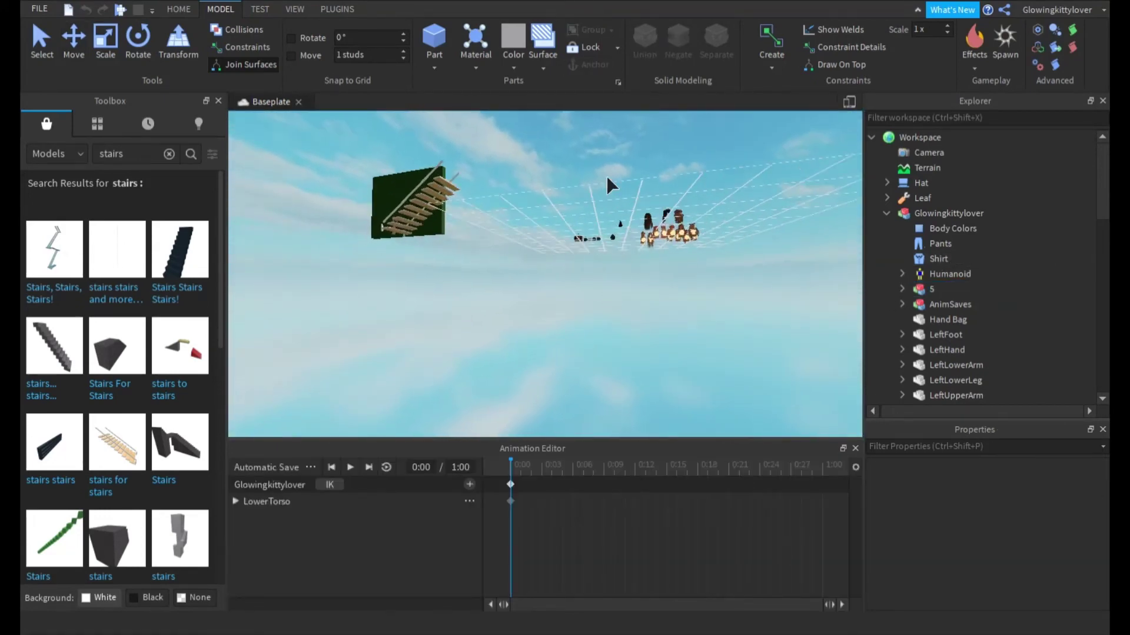
scroll(606, 176, up, 6)
click(931, 289)
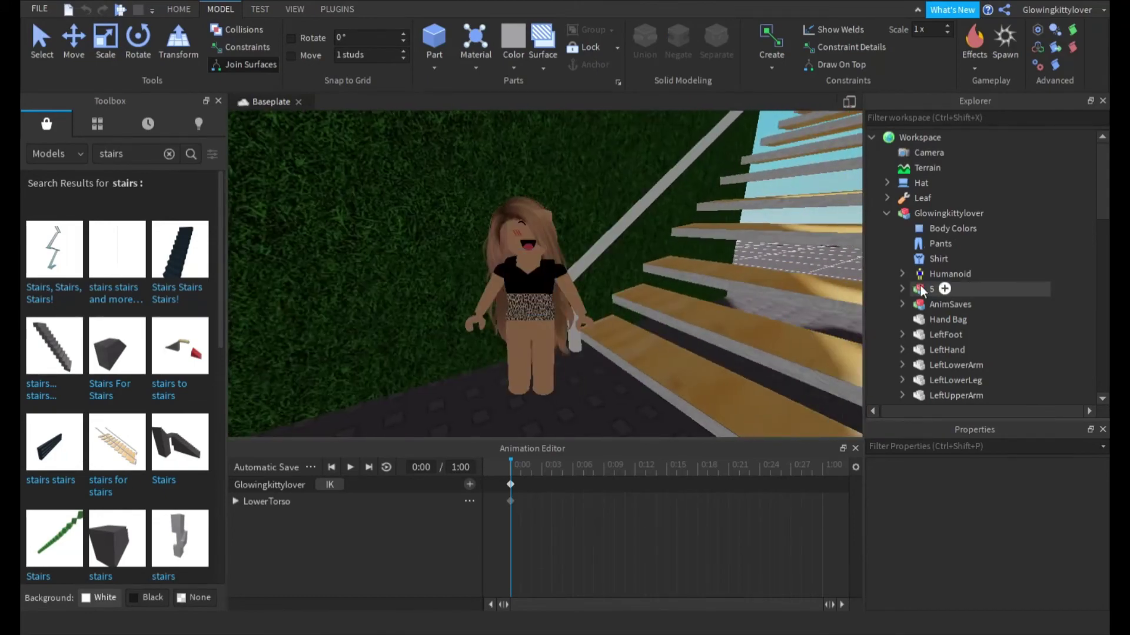
click(686, 465)
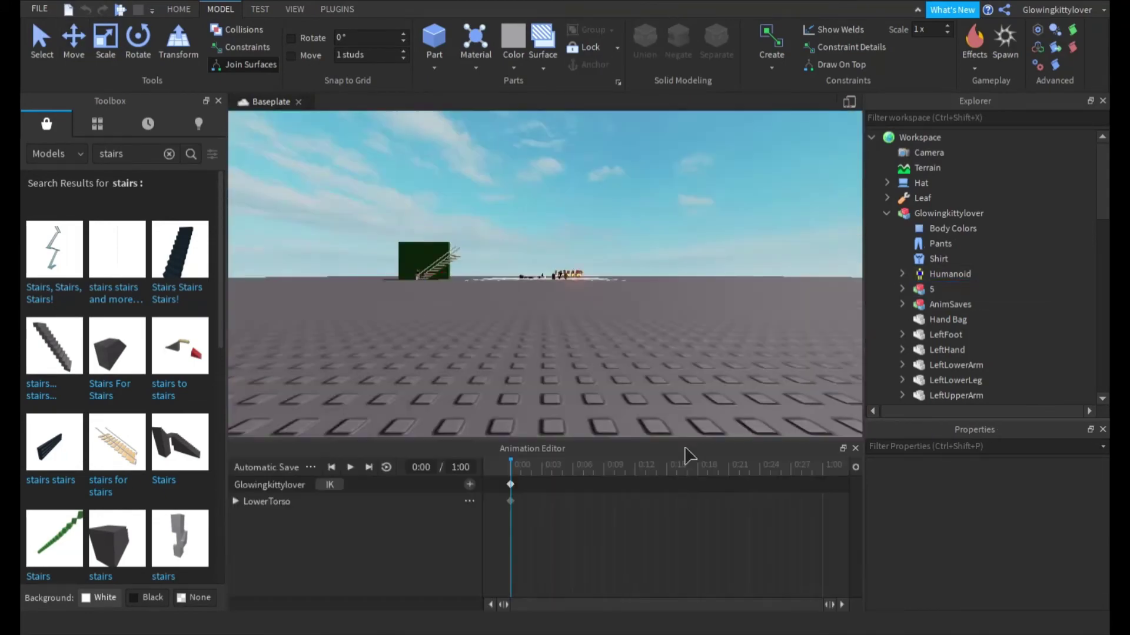
right_drag(623, 359, 595, 282)
scroll(595, 282, up, 15)
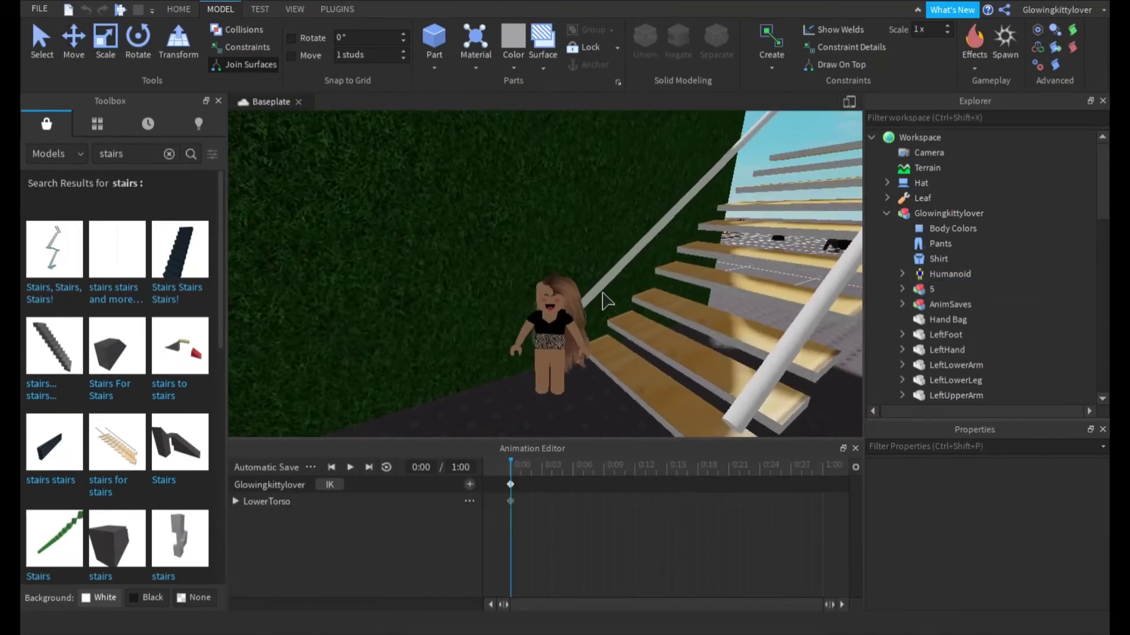
- Shift the wig slightly away from the stairs so that it sits over the avatar's head
click(943, 289)
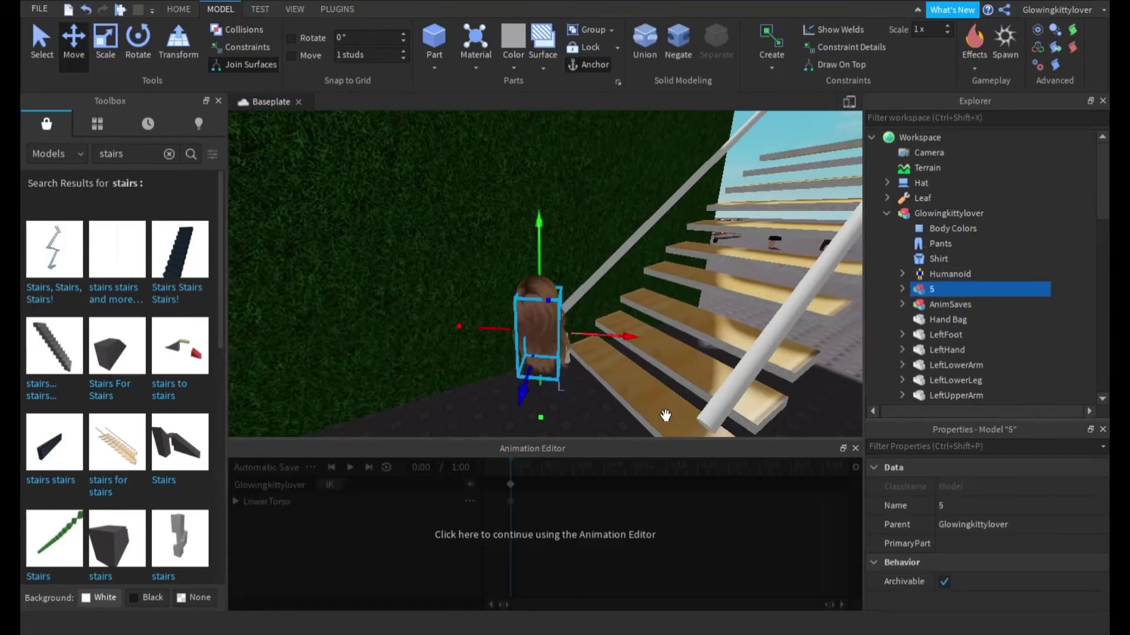
click(663, 468)
scroll(616, 392, up, 3)
right_drag(597, 355, 598, 329)
scroll(598, 355, up, 5)
scroll(597, 355, up, 10)
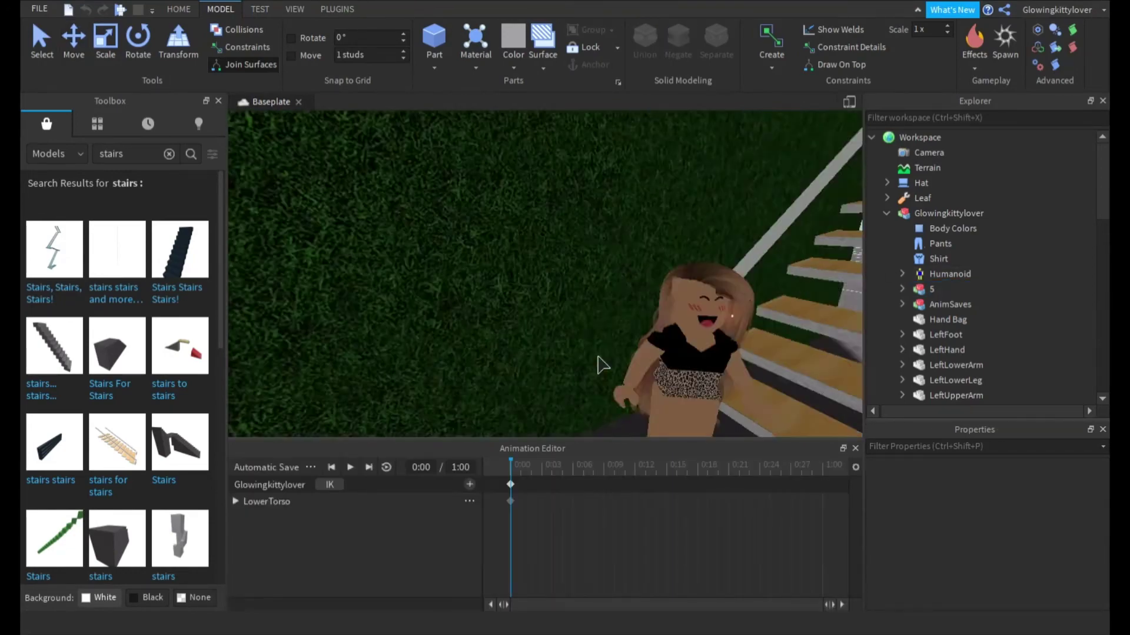
- Examine the wig's fit on the avatar's head from the front, close up and from below
click(545, 400)
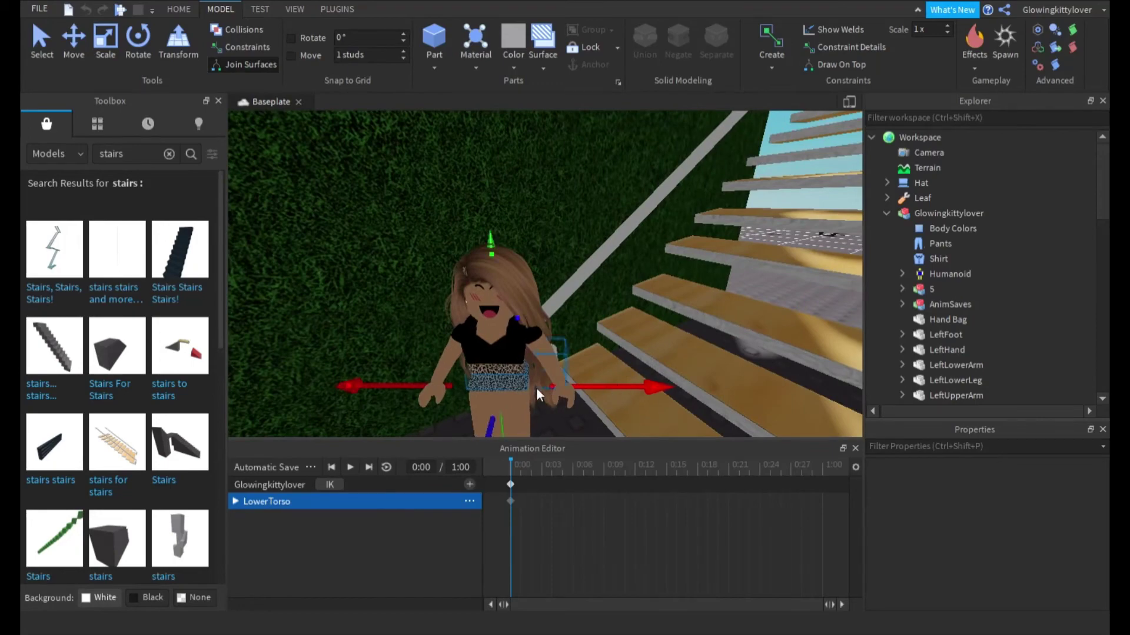
scroll(530, 380, down, 4)
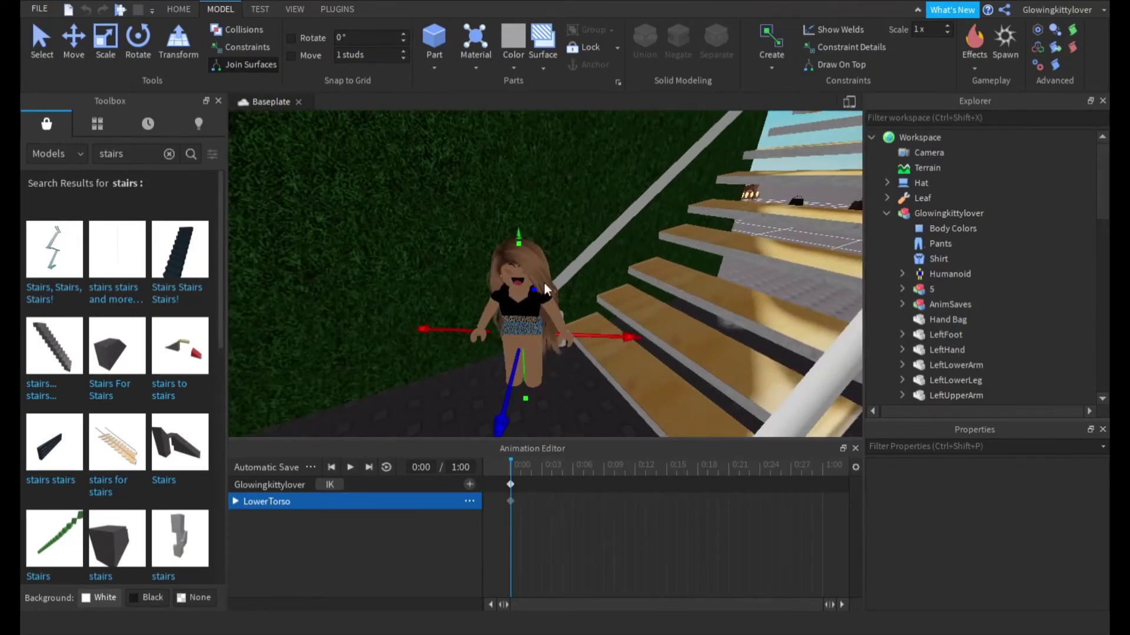
scroll(559, 228, up, 5)
scroll(559, 228, down, 5)
scroll(559, 228, up, 6)
scroll(559, 228, down, 5)
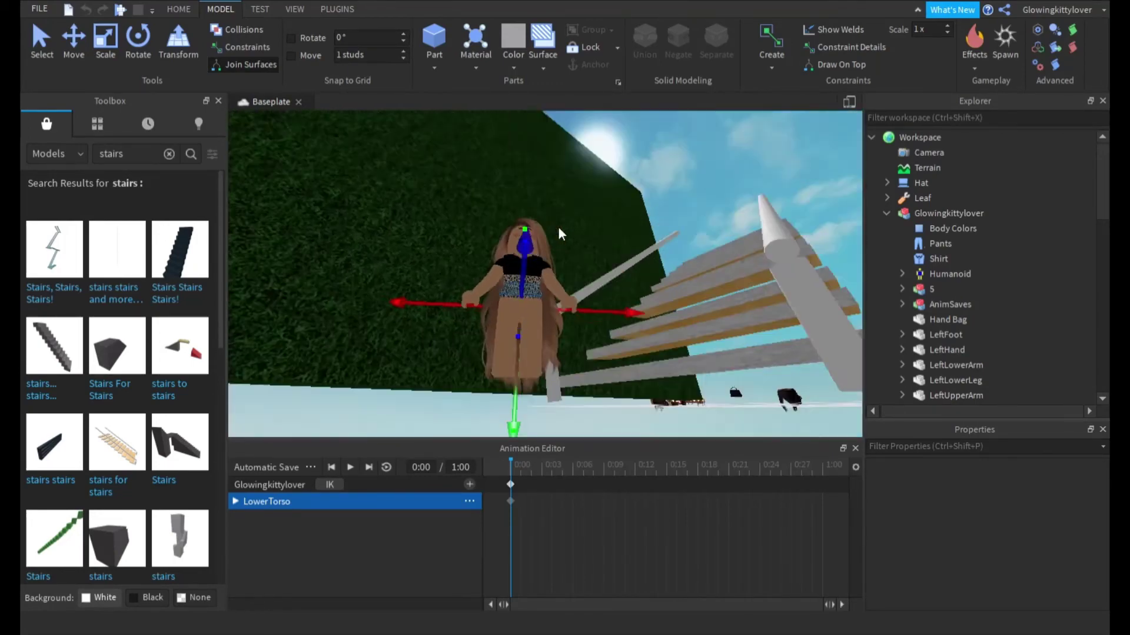
right_drag(558, 228, 559, 227)
scroll(559, 228, down, 4)
click(624, 215)
right_drag(624, 214, 624, 214)
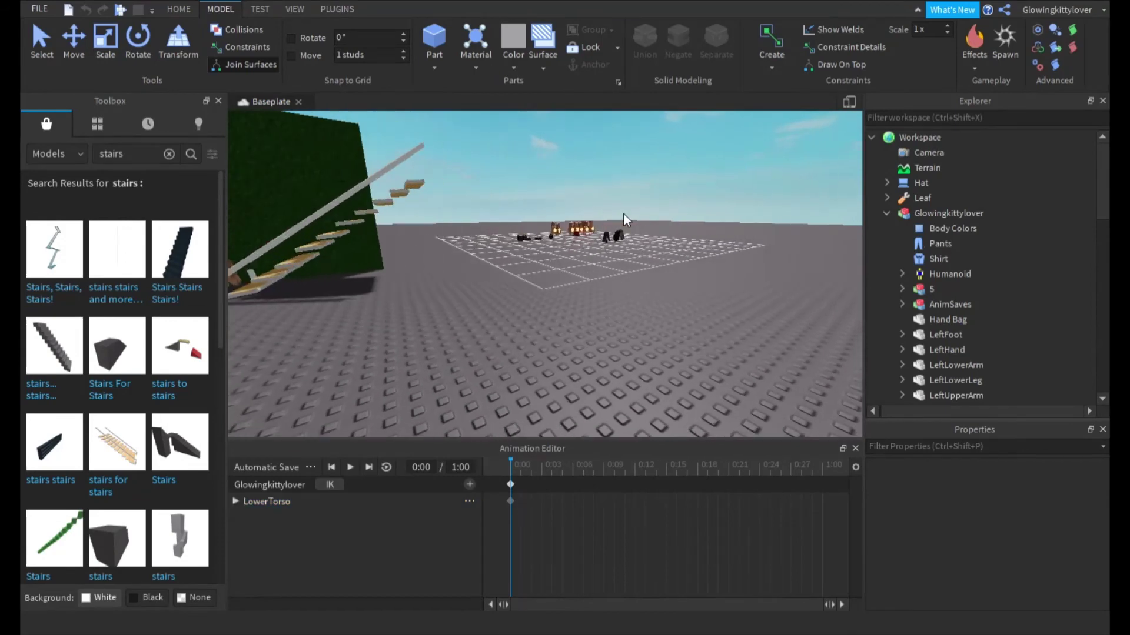
- Select the Hand Bag part and move it in front of the leaf wall, next to the avatar
click(930, 304)
click(928, 318)
right_drag(426, 295, 434, 294)
key(f)
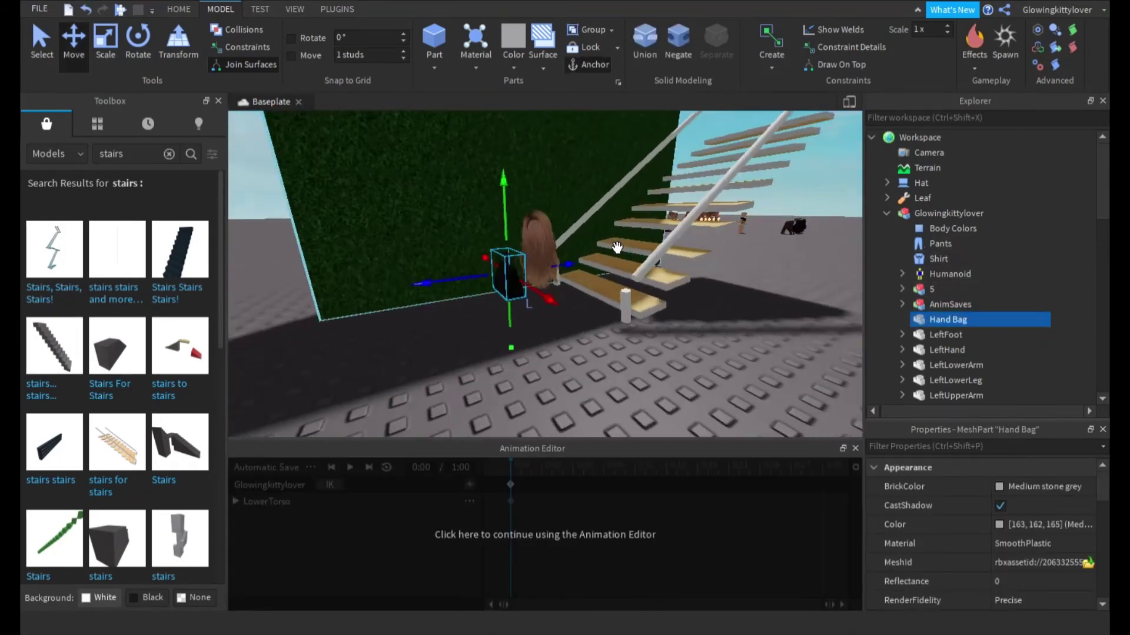
- Rotate the handbag and position it on the floor beside the avatar, on the side away from the stairs
click(107, 42)
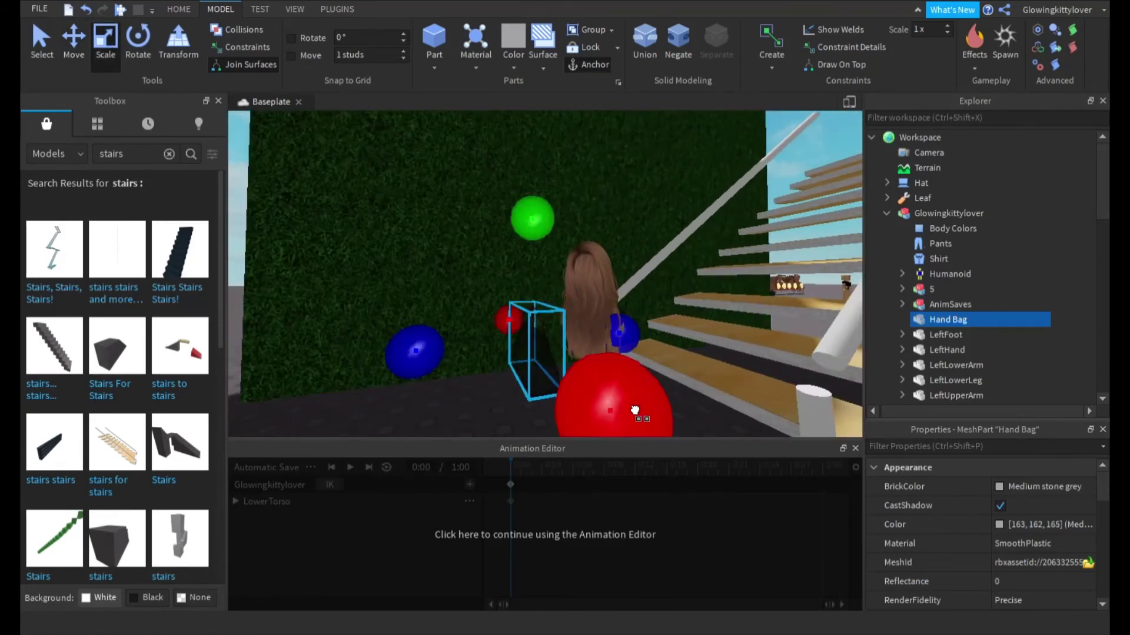
right_drag(637, 347, 632, 337)
right_drag(517, 267, 512, 300)
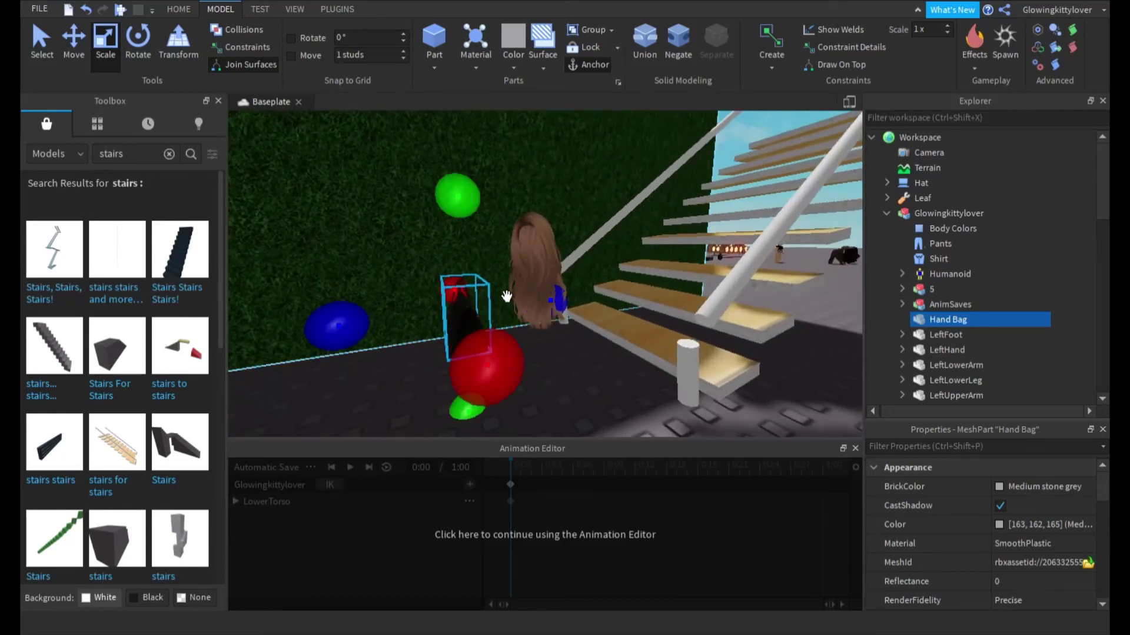
key(ctrl+4)
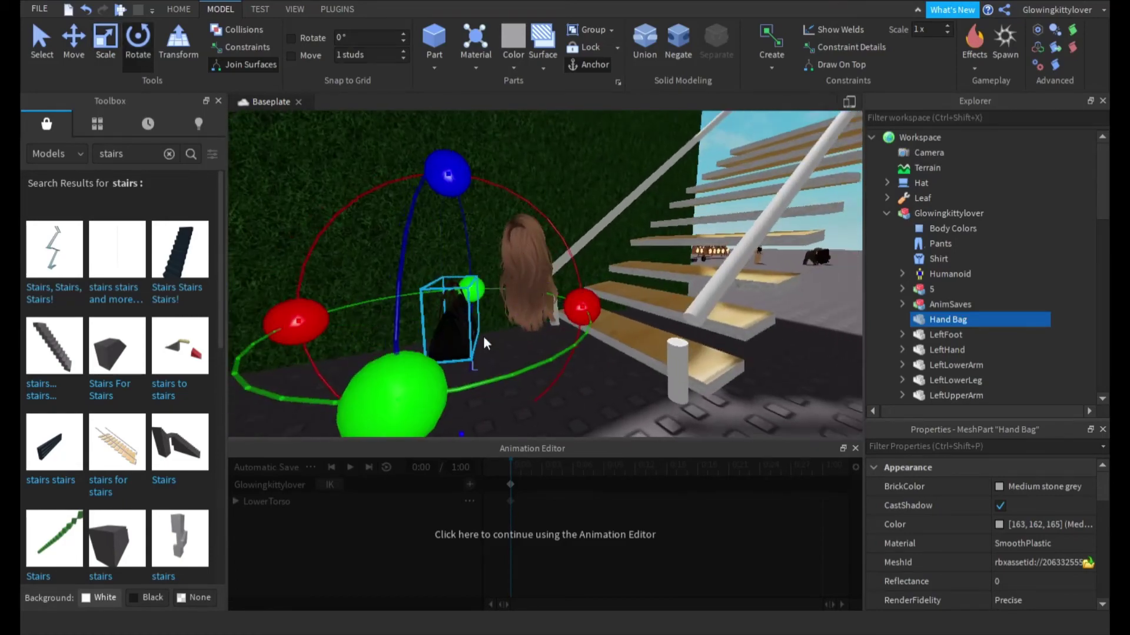
key(a)
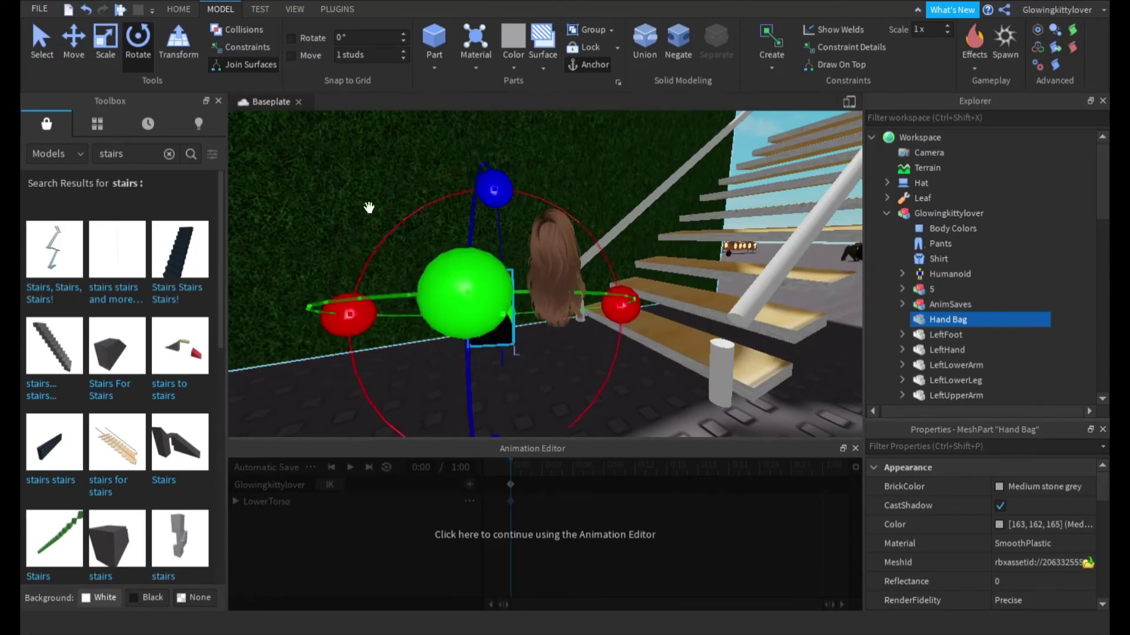
key(ctrl+2)
drag(510, 307, 474, 326)
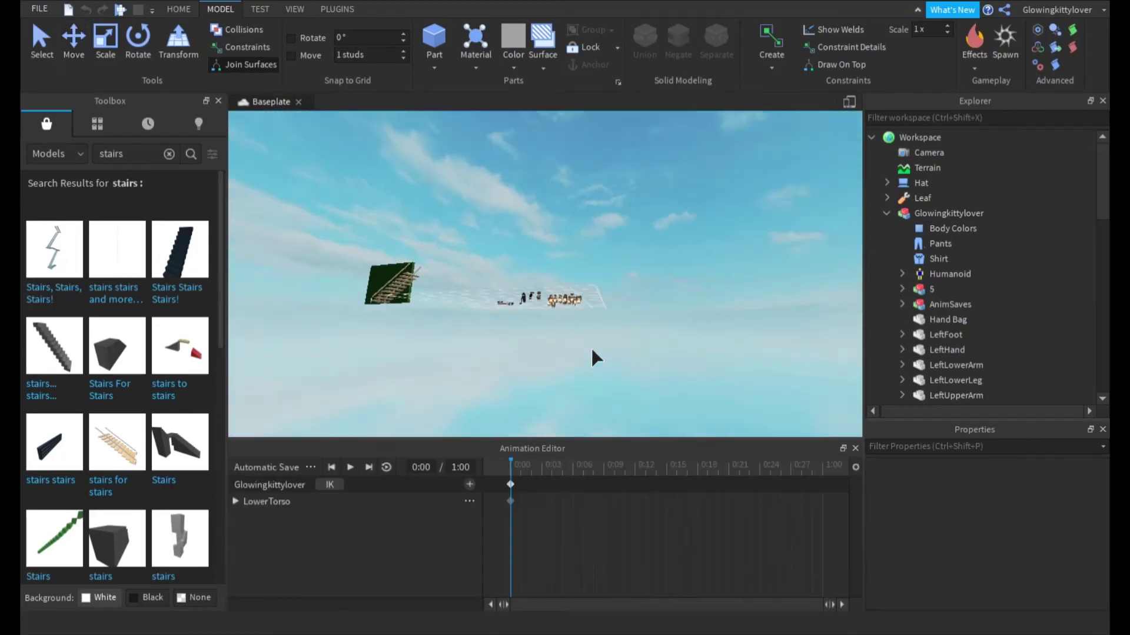
key(f)
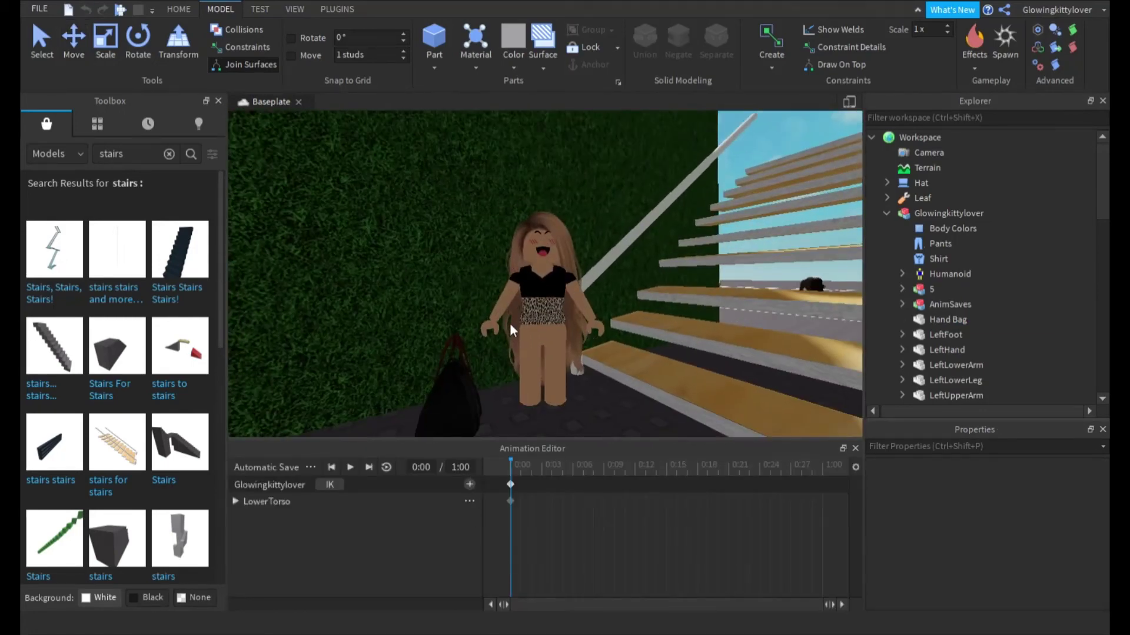
- Select the avatar's RightUpperLeg in the animation and rotate it forward to begin the standing pose
click(529, 404)
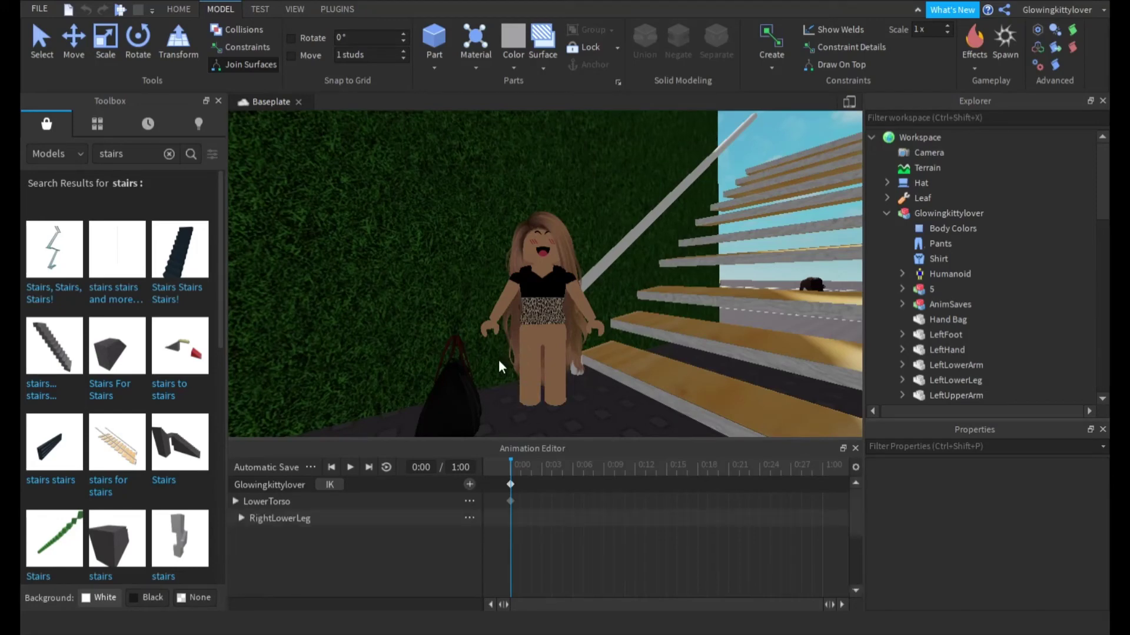
click(482, 542)
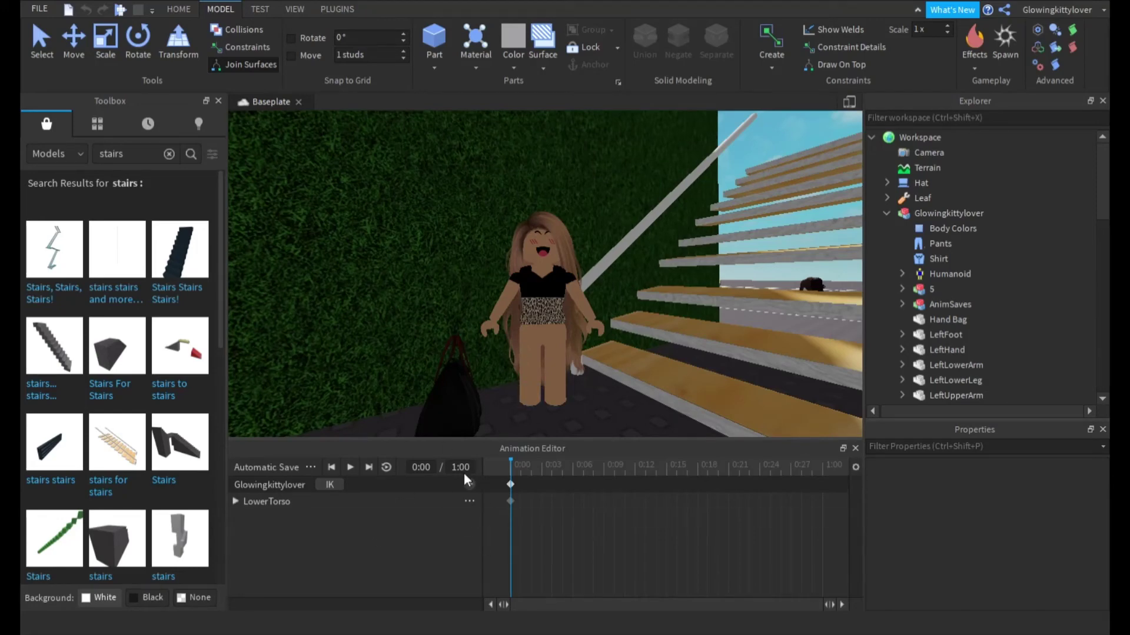
click(528, 421)
click(138, 40)
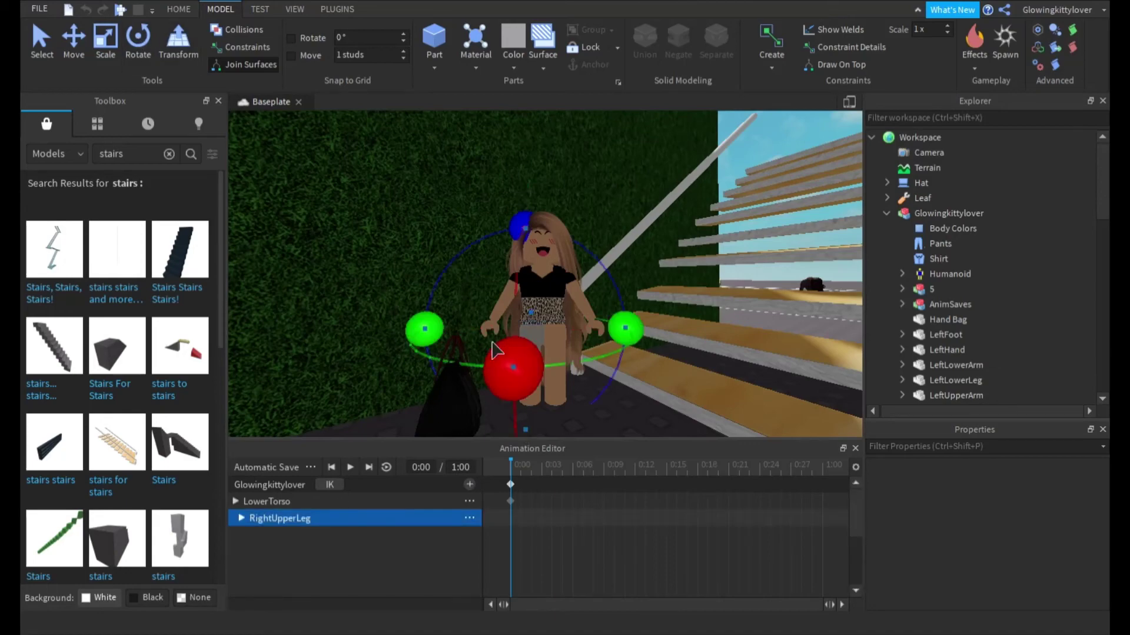
drag(513, 362, 532, 354)
right_drag(466, 330, 464, 329)
drag(499, 352, 513, 318)
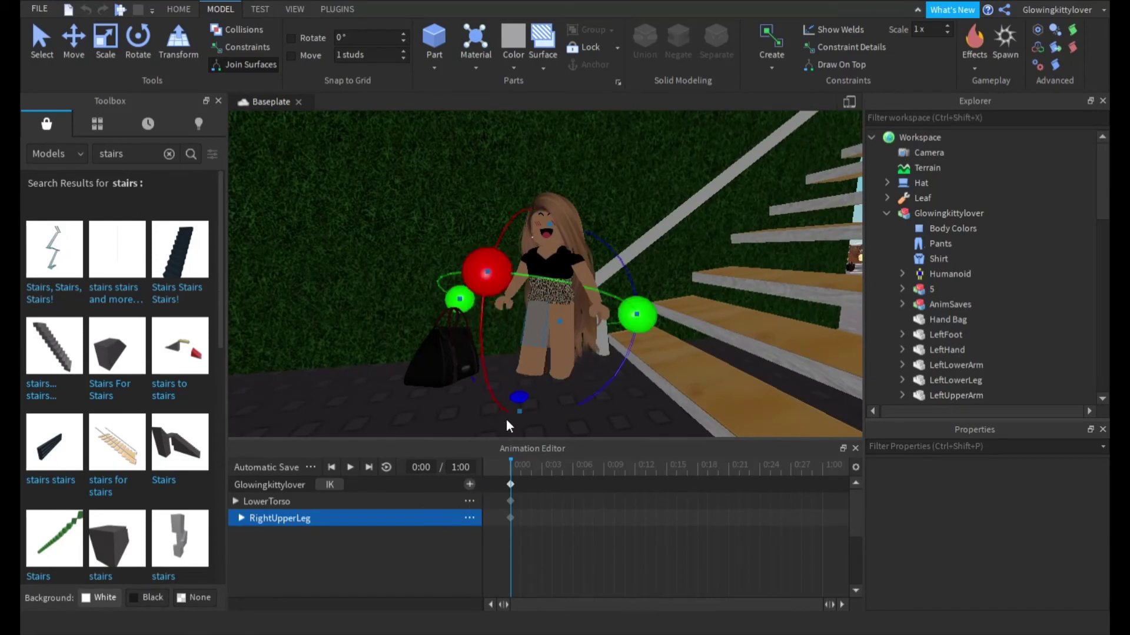
click(539, 348)
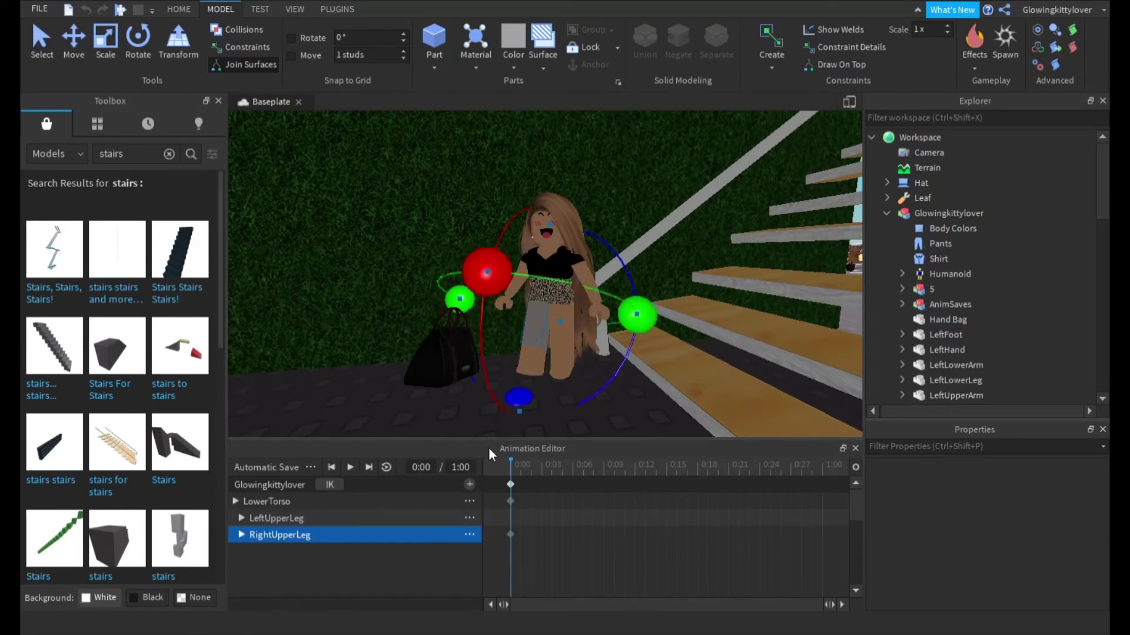
- Select the avatar's LeftUpperLeg in the animation and rotate it to adjust the standing pose
drag(526, 347, 542, 369)
right_drag(503, 277, 492, 319)
scroll(505, 277, up, 3)
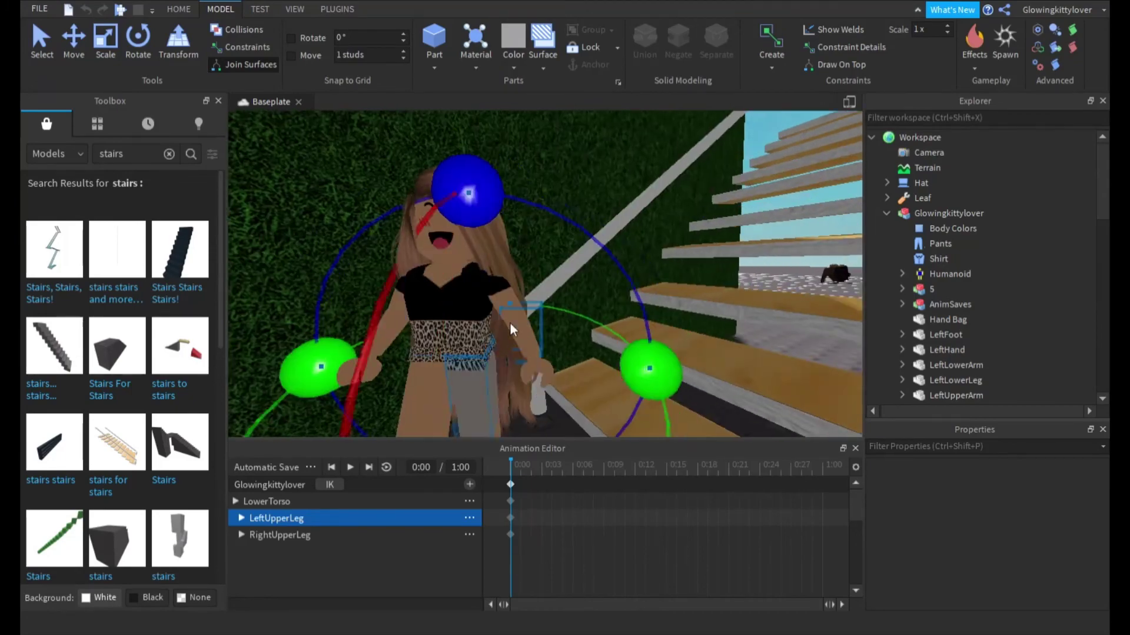
click(389, 316)
click(397, 288)
right_drag(398, 288, 453, 266)
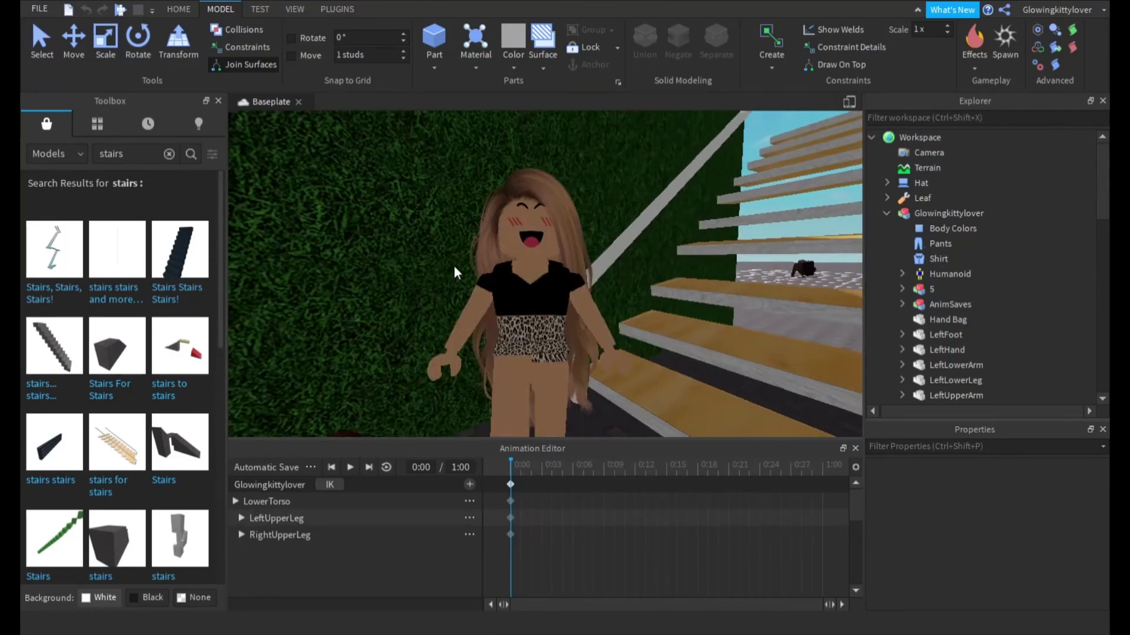
- Rotate the avatar's RightUpperArm down toward the body and bend the RightLowerArm in at the elbow
click(478, 302)
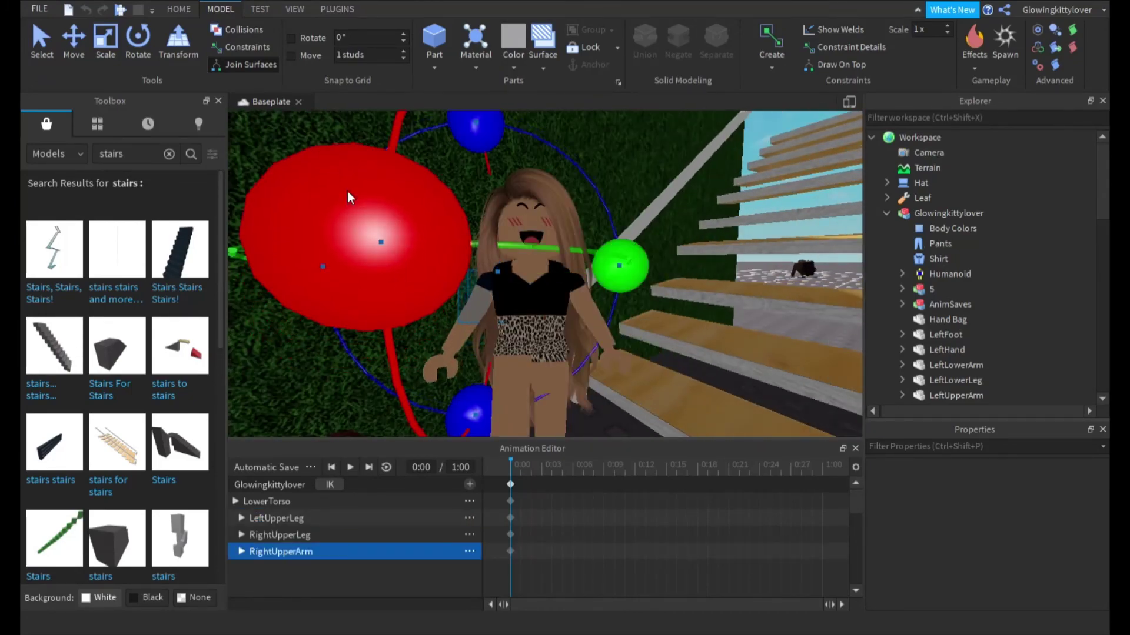
drag(347, 192, 321, 324)
click(589, 315)
click(85, 35)
drag(642, 318, 684, 356)
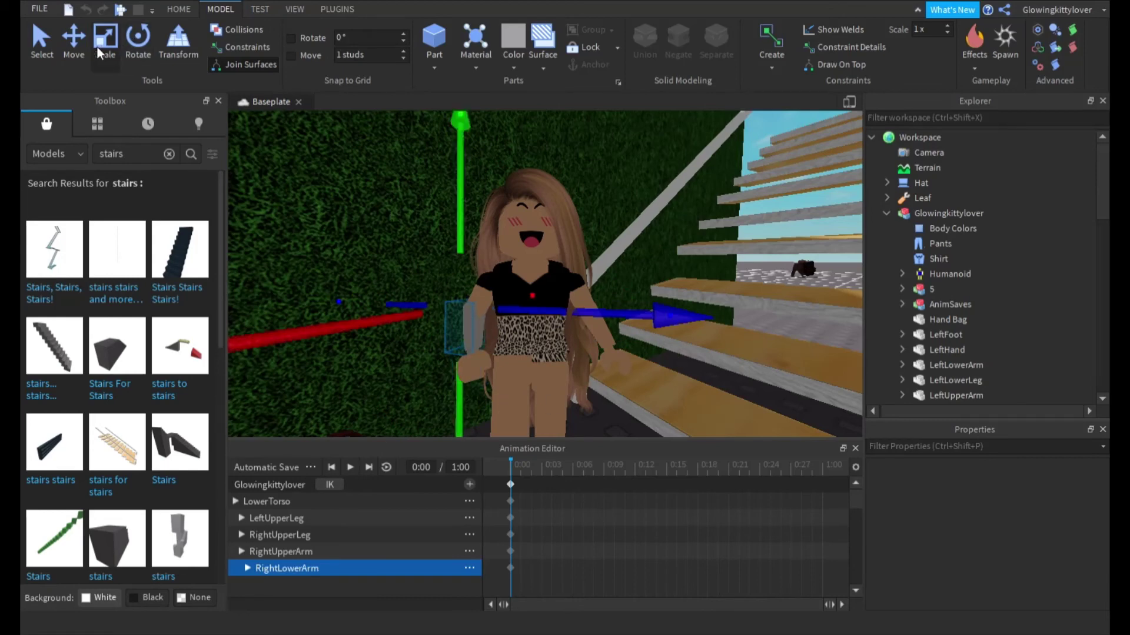
- Rotate the avatar's RightHand to turn it in beside the hip
click(137, 46)
click(475, 368)
drag(609, 400, 478, 428)
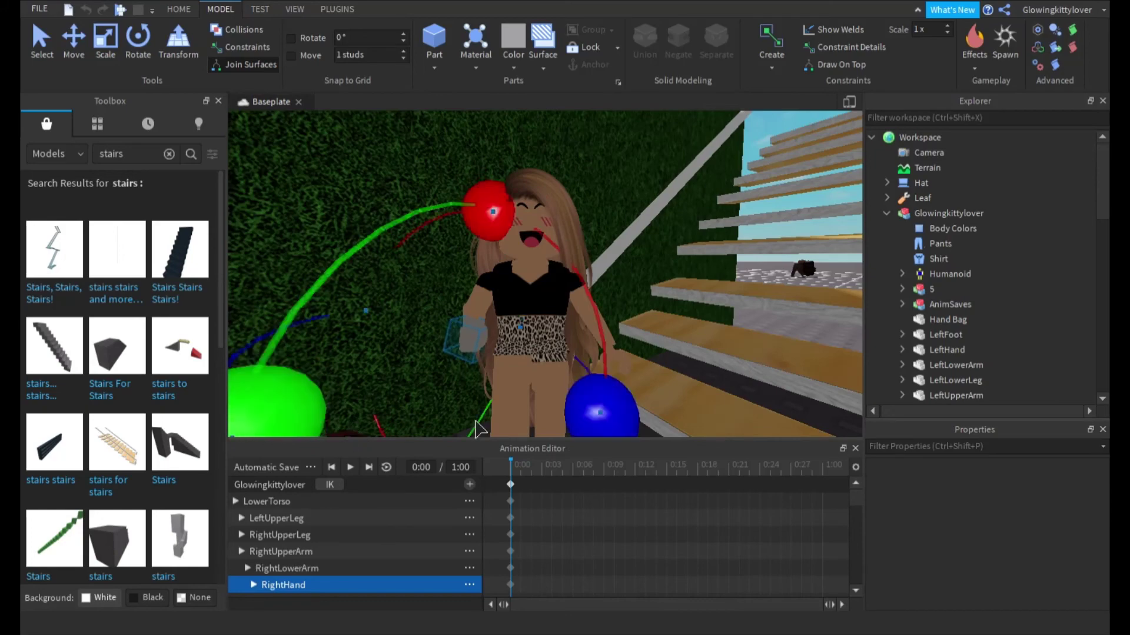
scroll(624, 420, down, 5)
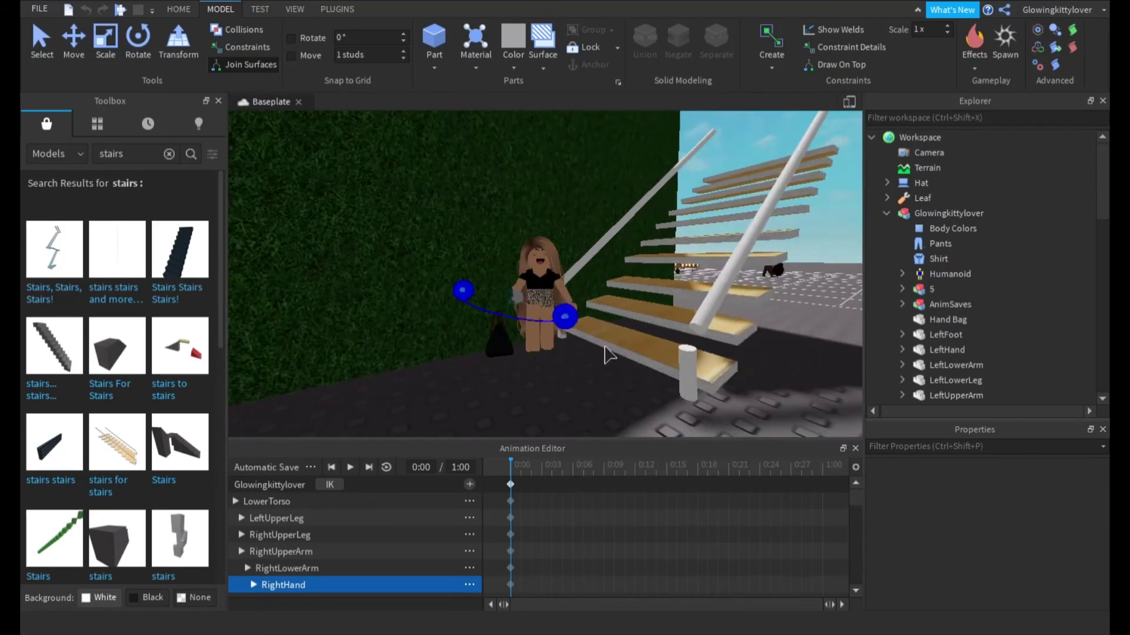
scroll(630, 260, up, 6)
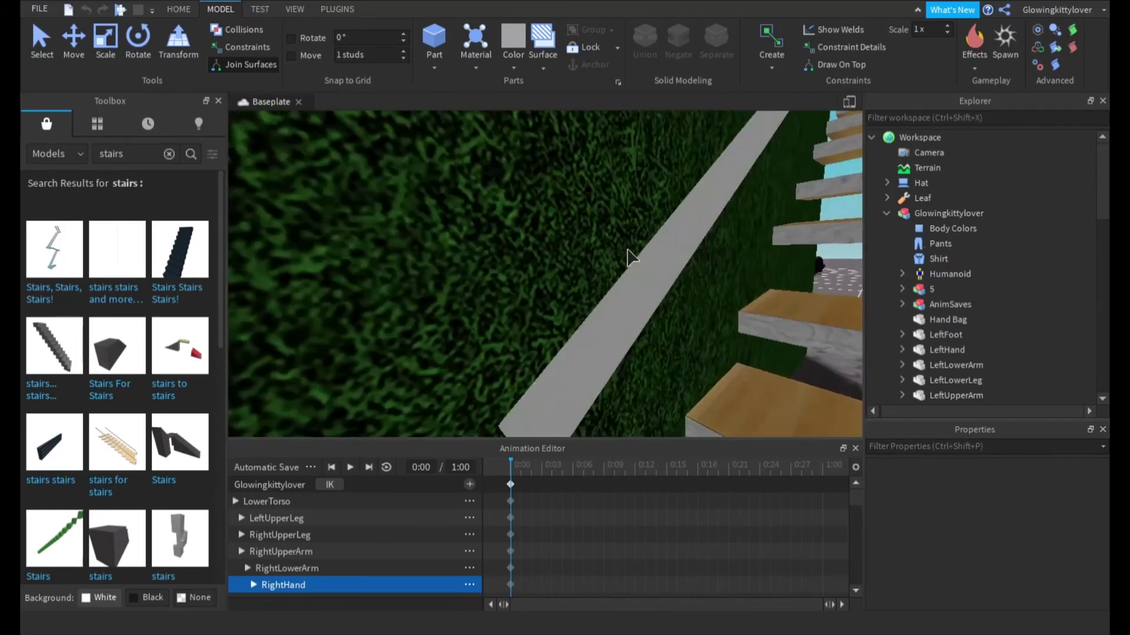
scroll(630, 256, down, 3)
scroll(632, 253, up, 2)
click(636, 252)
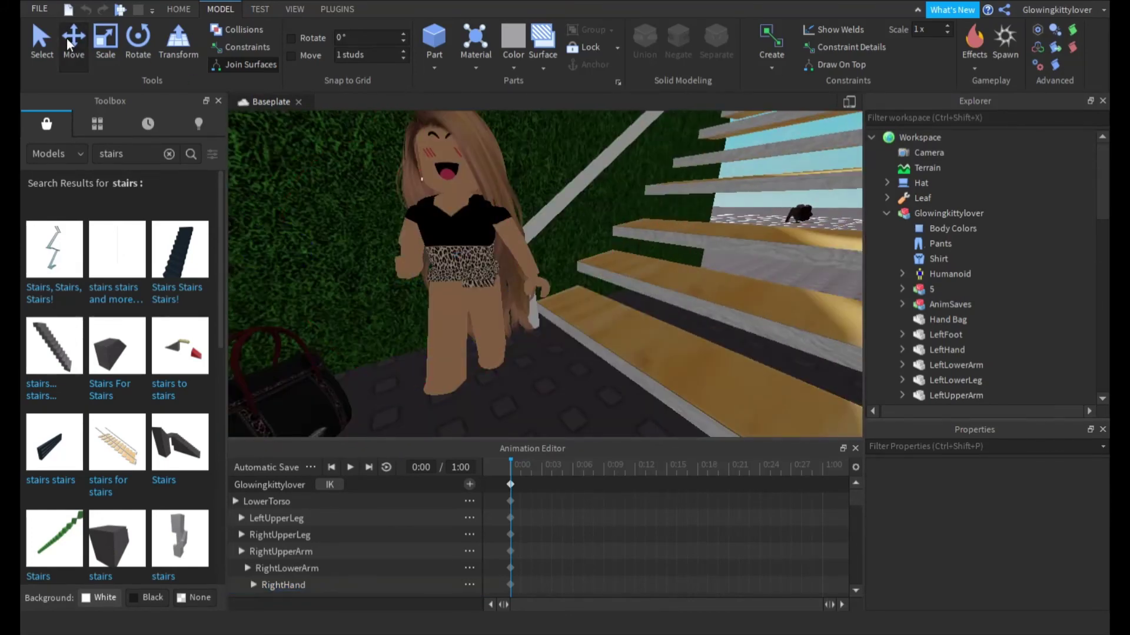
- Move the RightHand slightly down so it lines up with the end of the lower arm
click(325, 585)
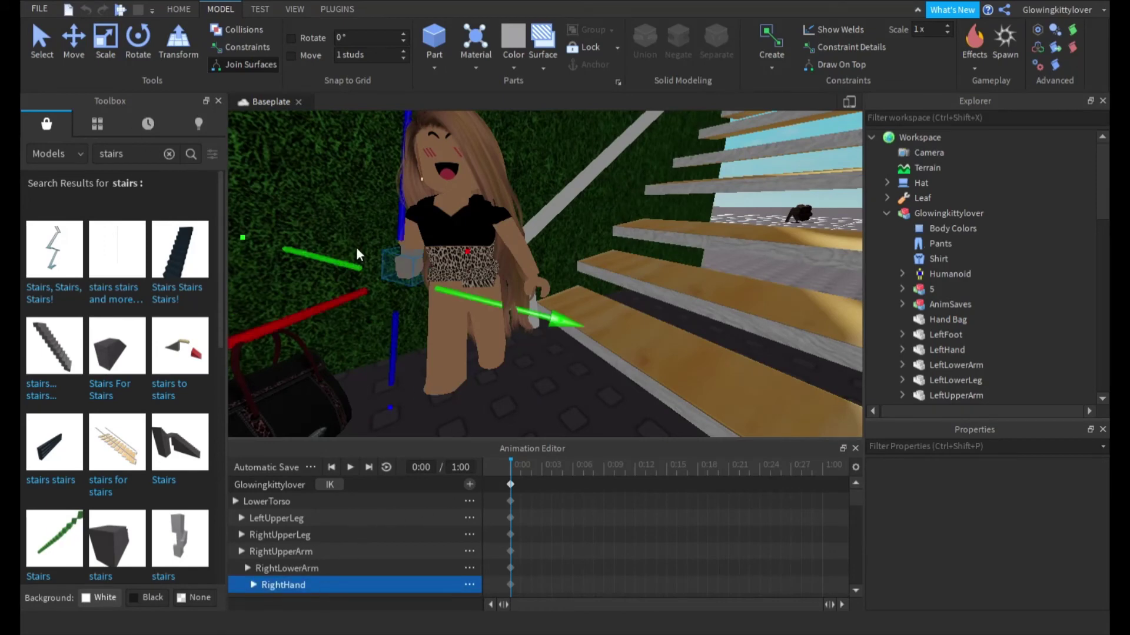
drag(478, 320, 416, 178)
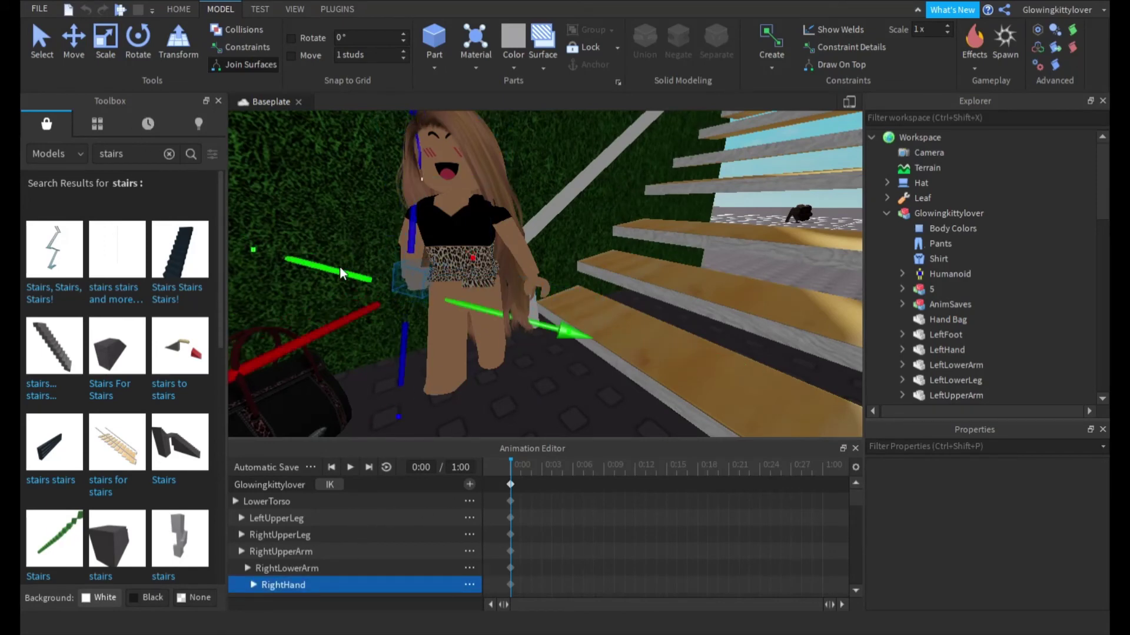
click(340, 268)
click(414, 258)
right_drag(414, 258, 594, 252)
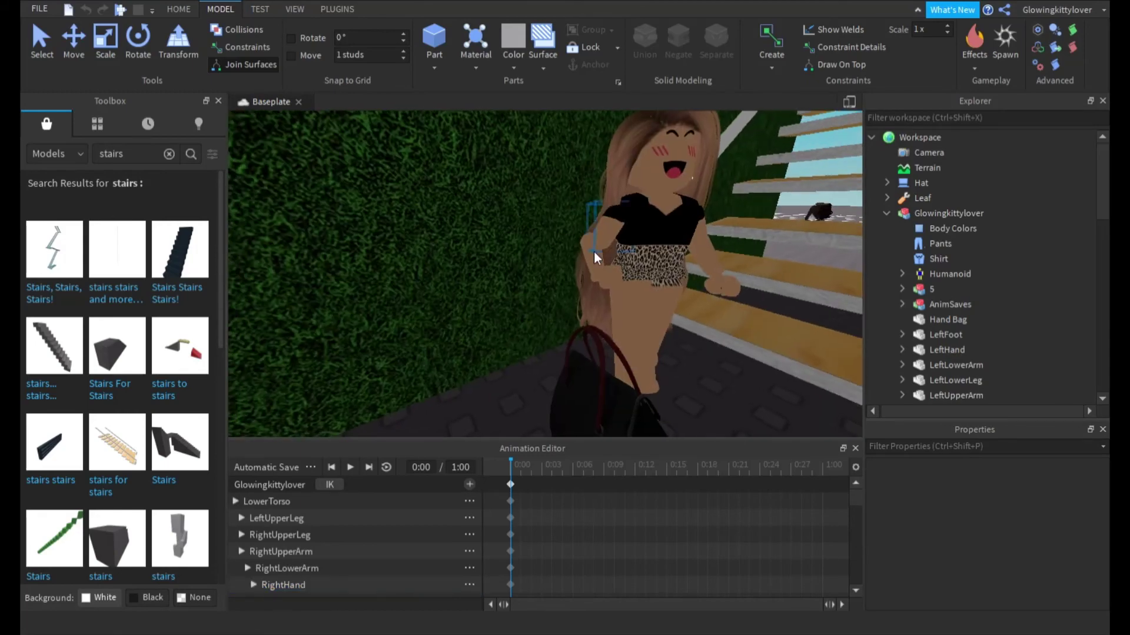
click(592, 254)
drag(662, 241, 677, 245)
click(623, 276)
key(d)
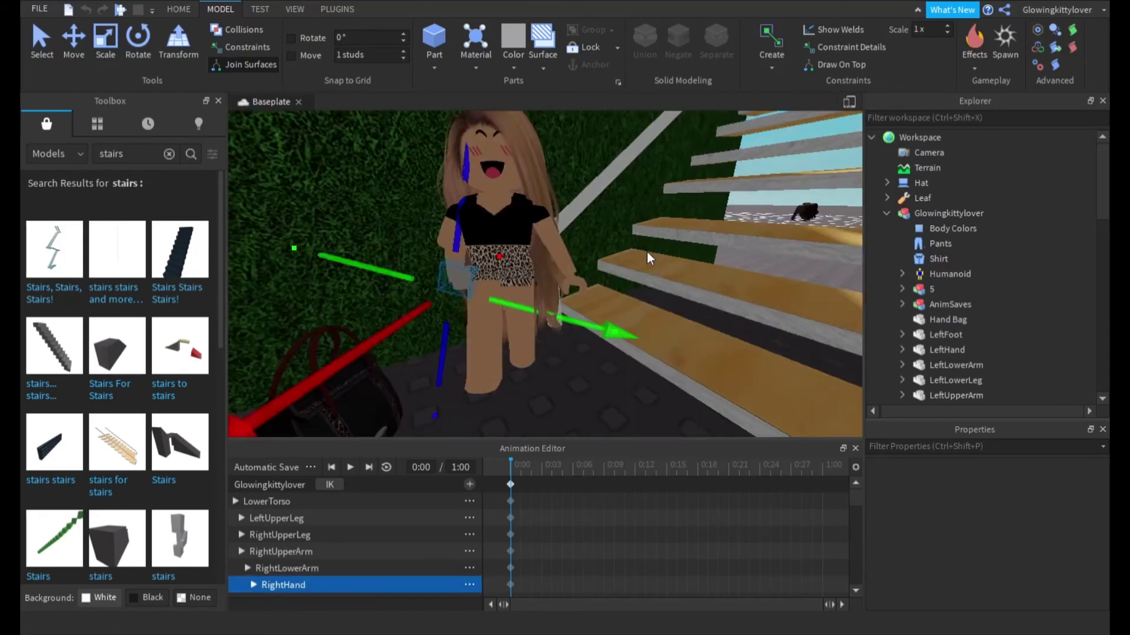
click(605, 339)
- Go through the right arm's parts, pick the RightHand and rotate it slightly to refine its angle
scroll(532, 271, up, 1)
right_drag(532, 270, 523, 266)
click(487, 242)
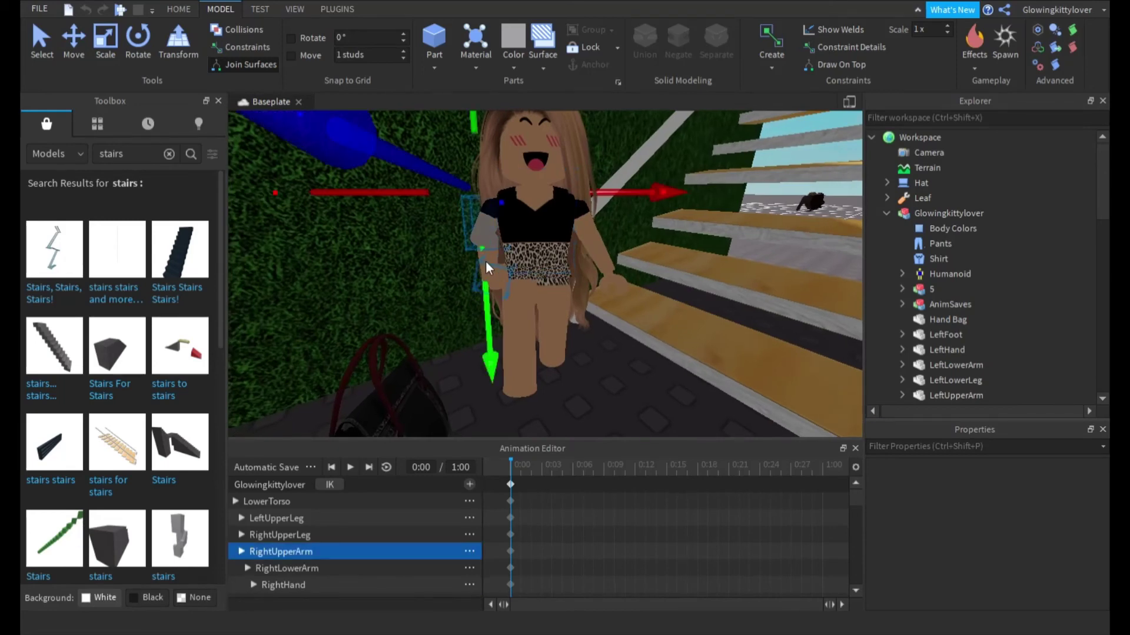
click(327, 536)
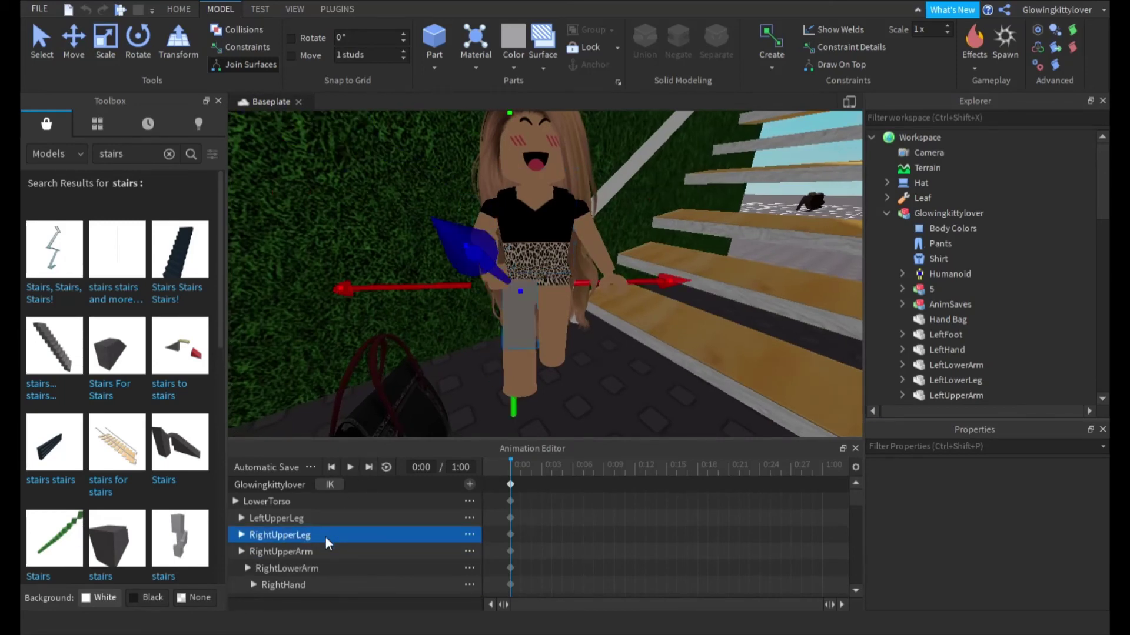
click(323, 567)
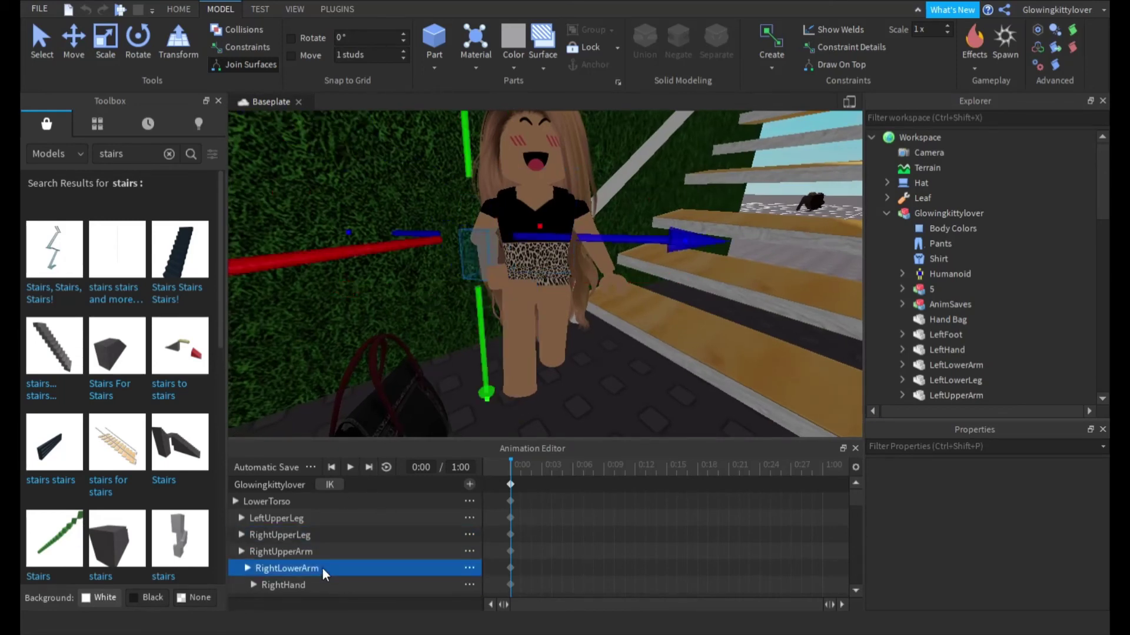
click(322, 551)
click(325, 568)
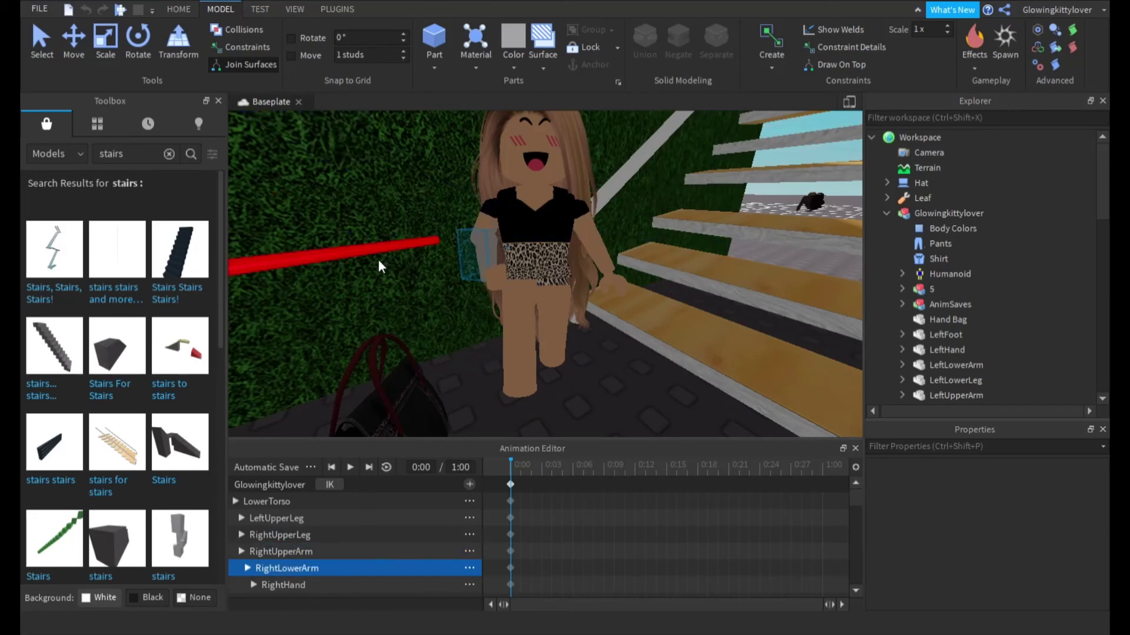
click(503, 288)
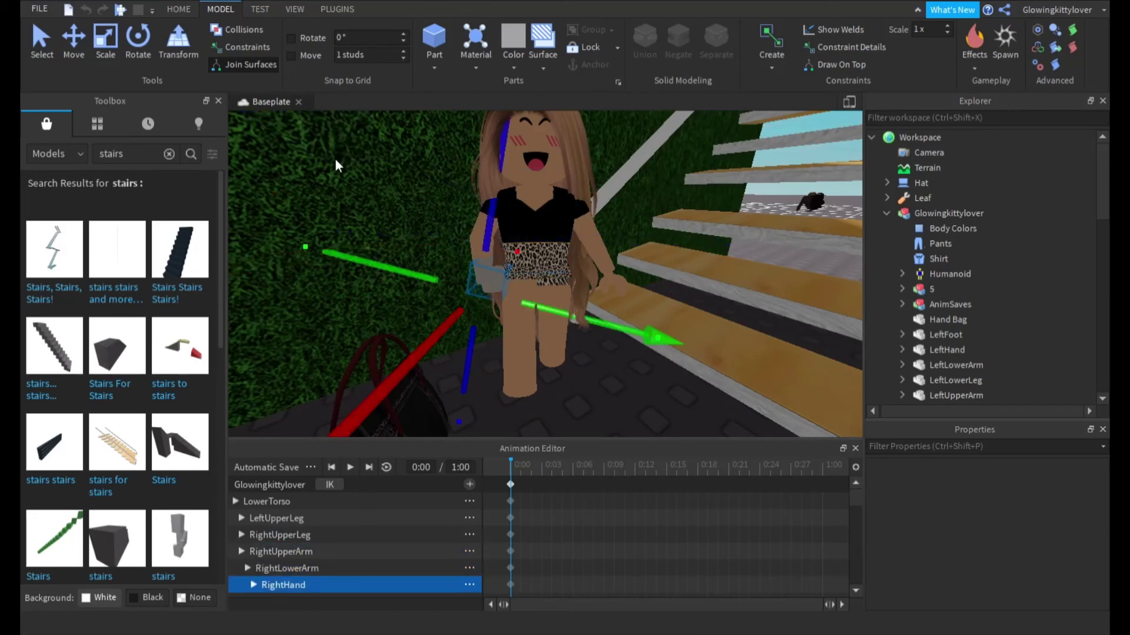
key(r)
drag(625, 330, 625, 322)
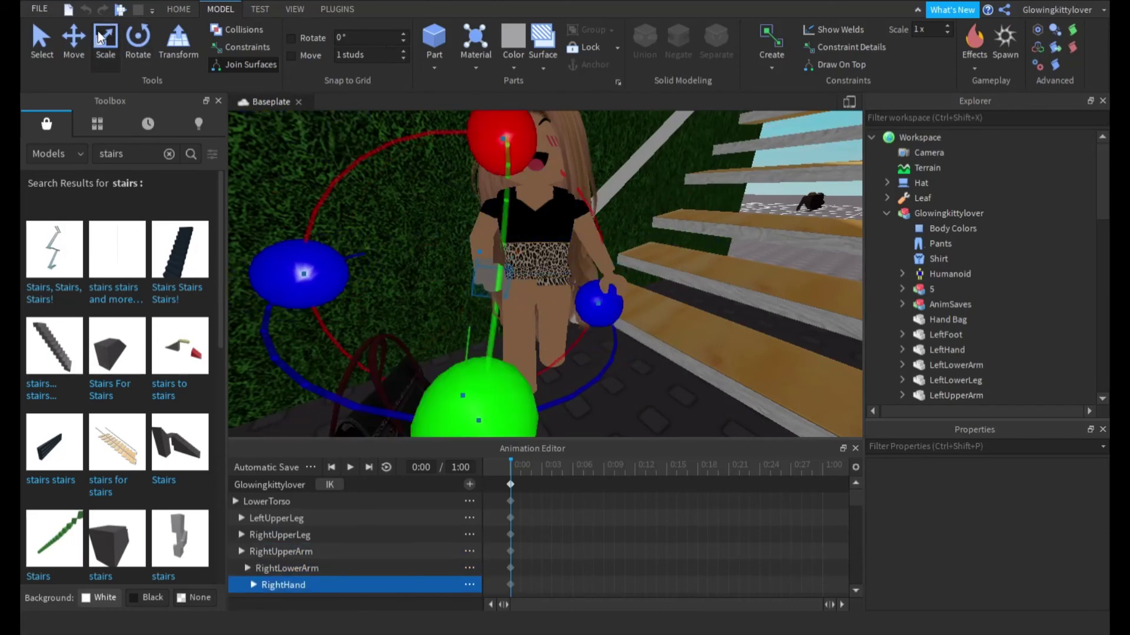
- Move the Hand Bag sideways and up from the floor so it hangs from the avatar's right hand
key(ctrl+r)
click(673, 385)
right_drag(673, 385, 673, 385)
right_drag(332, 355, 333, 356)
key(a)
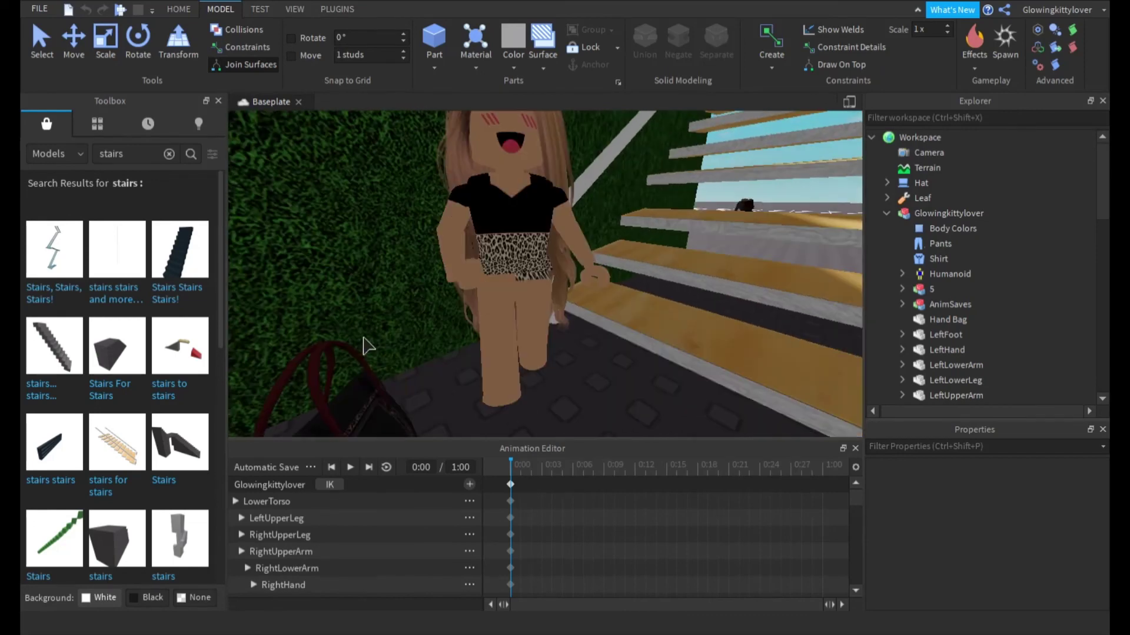
click(948, 319)
drag(567, 391, 646, 360)
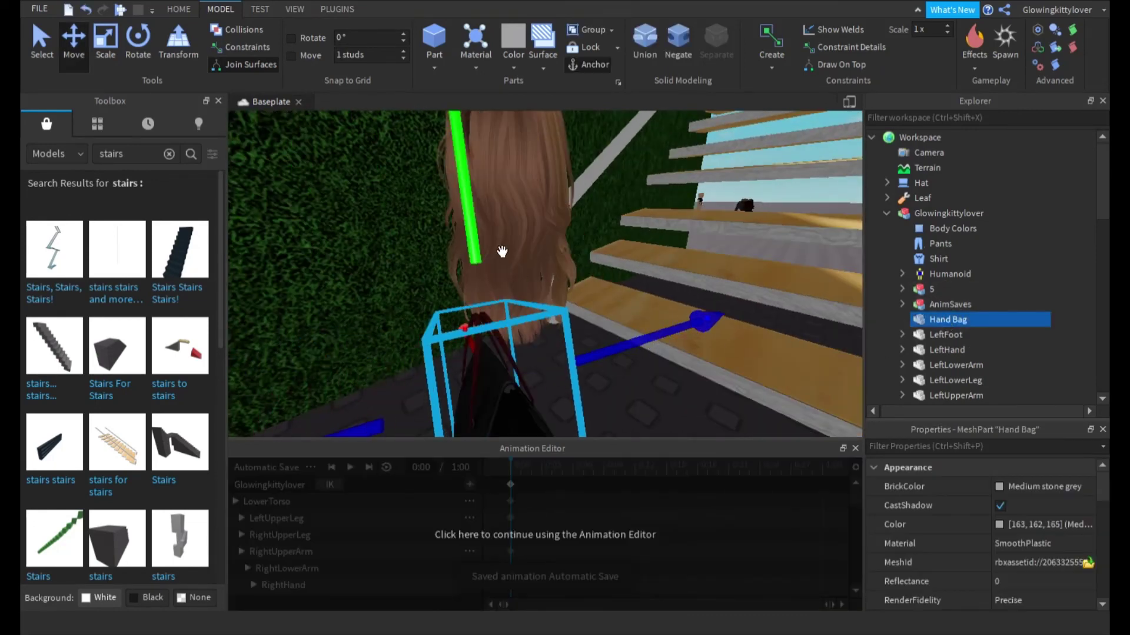
drag(483, 242, 478, 168)
drag(369, 371, 360, 373)
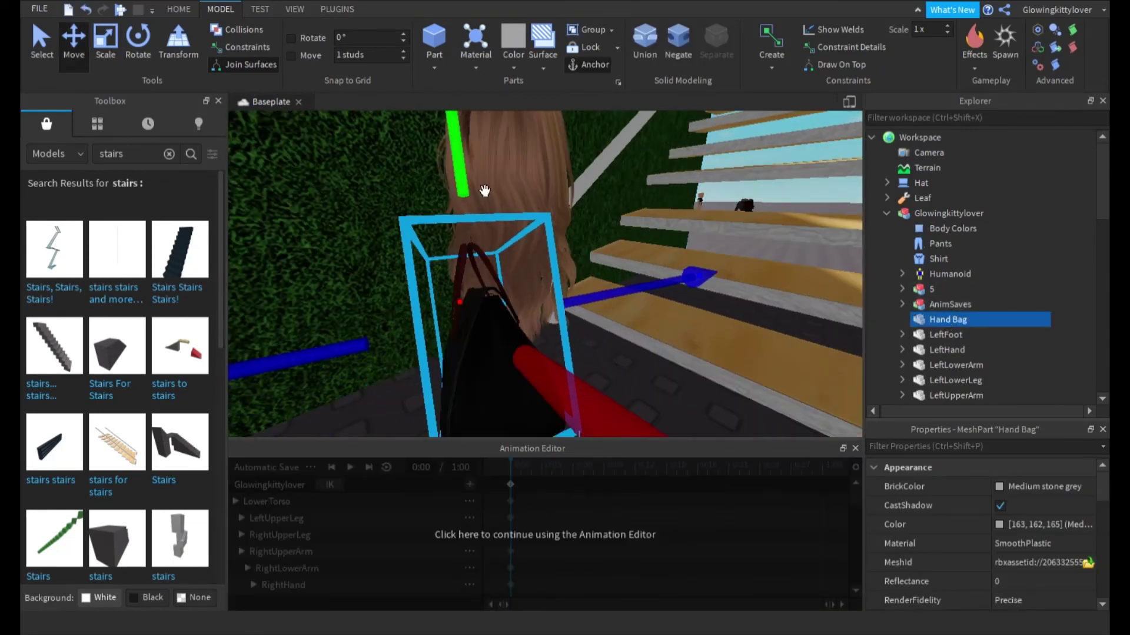
click(605, 536)
- Examine how the handbag sits in the avatar's hand from far away, close up and from the front
scroll(600, 352, up, 12)
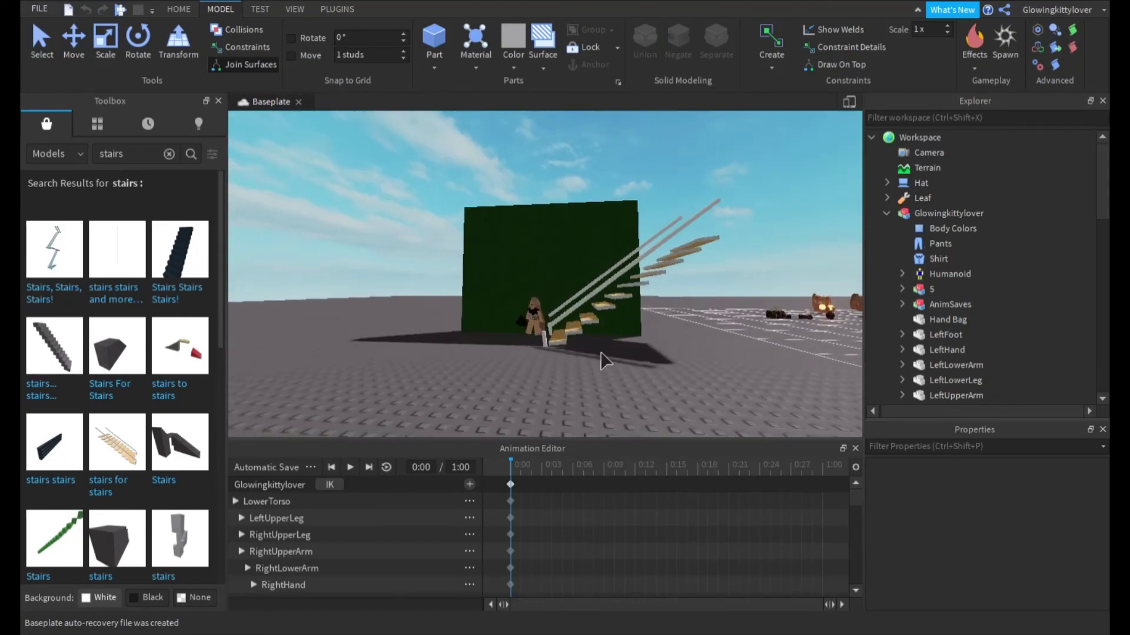
key(w)
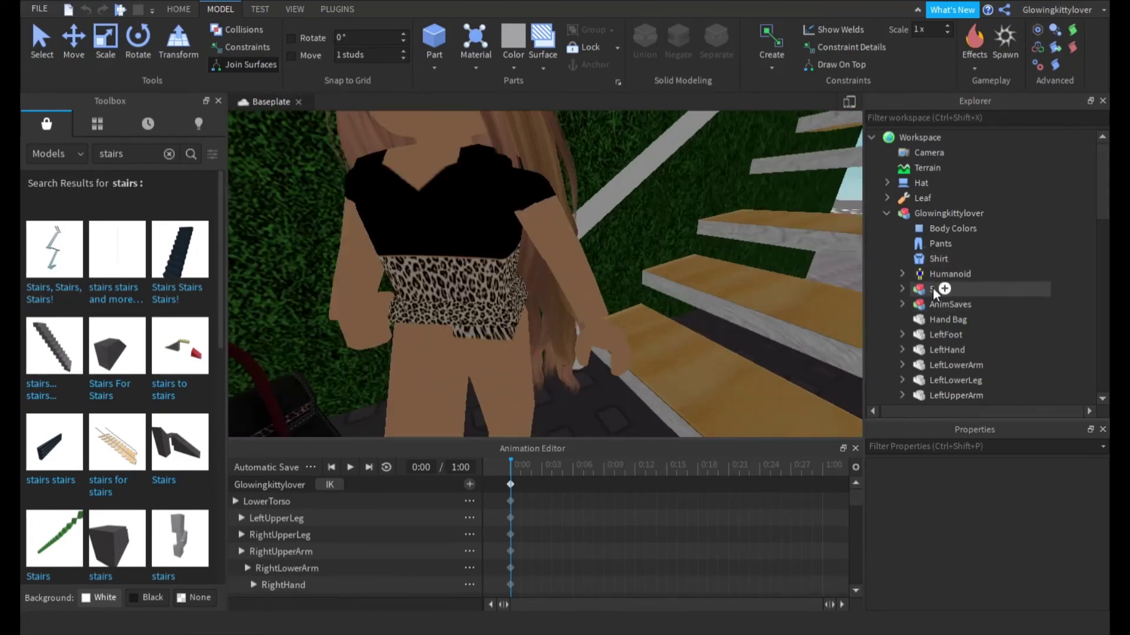
key(a)
key(s)
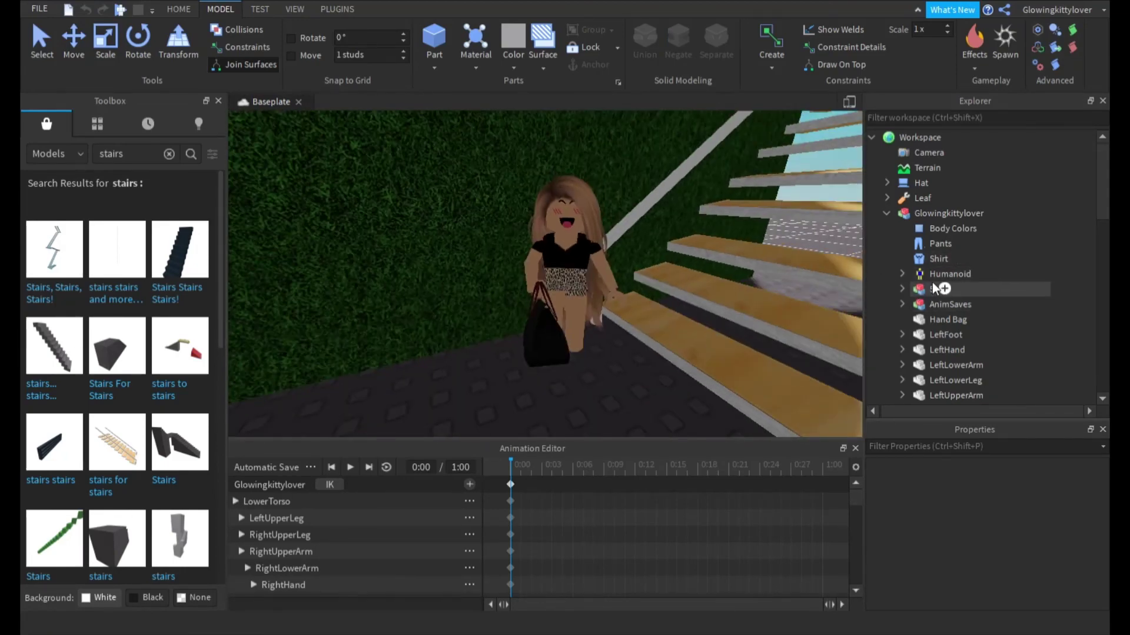
click(936, 317)
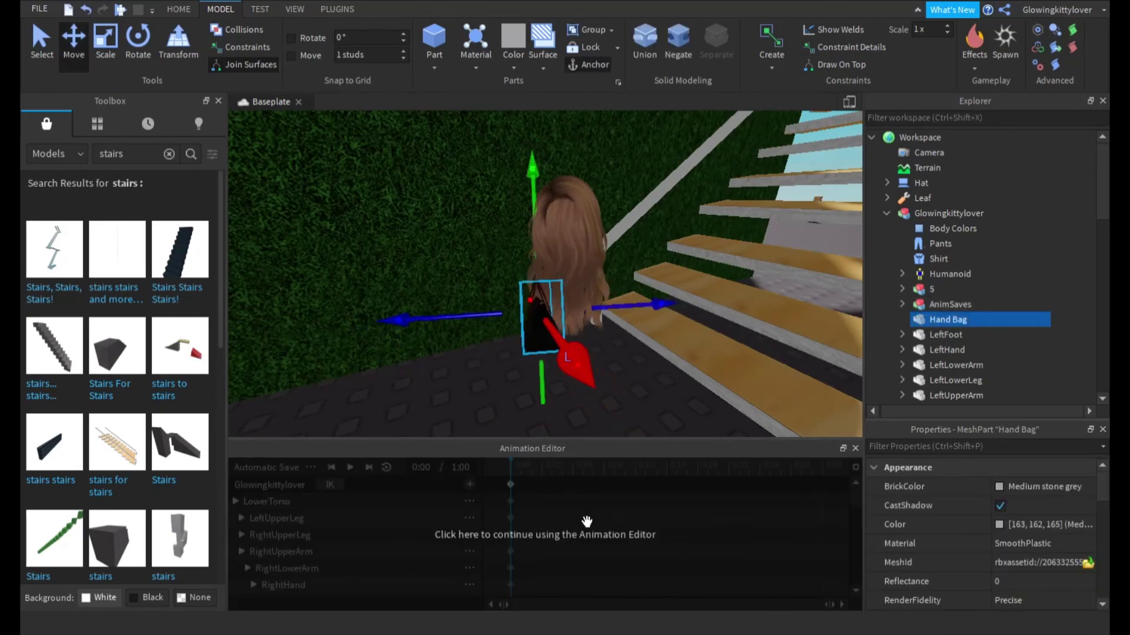
click(586, 521)
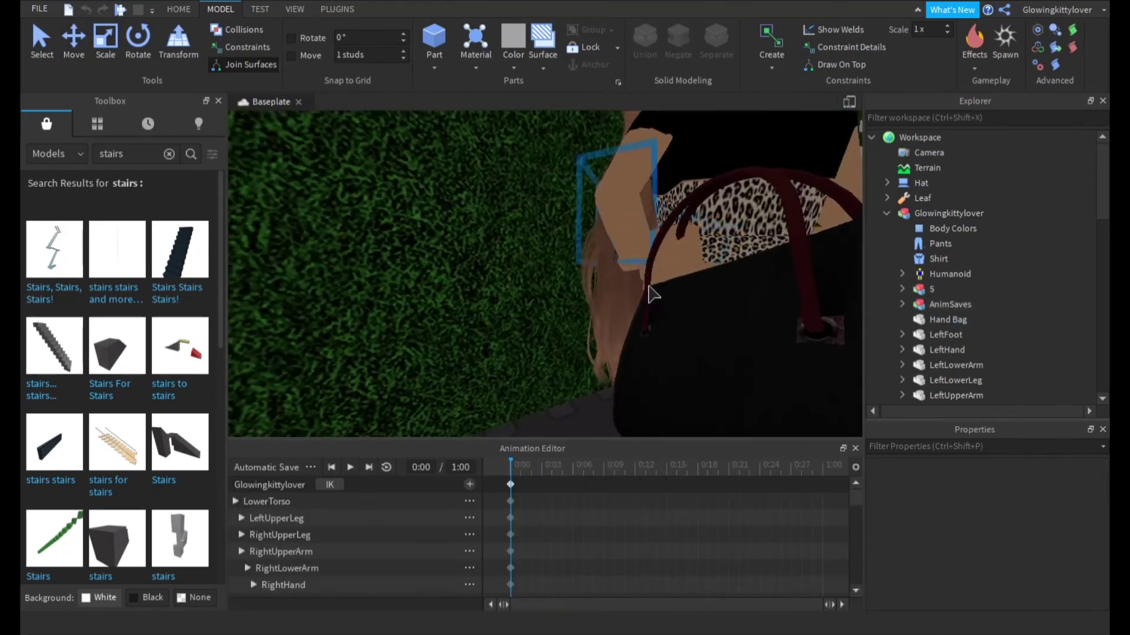
key(s)
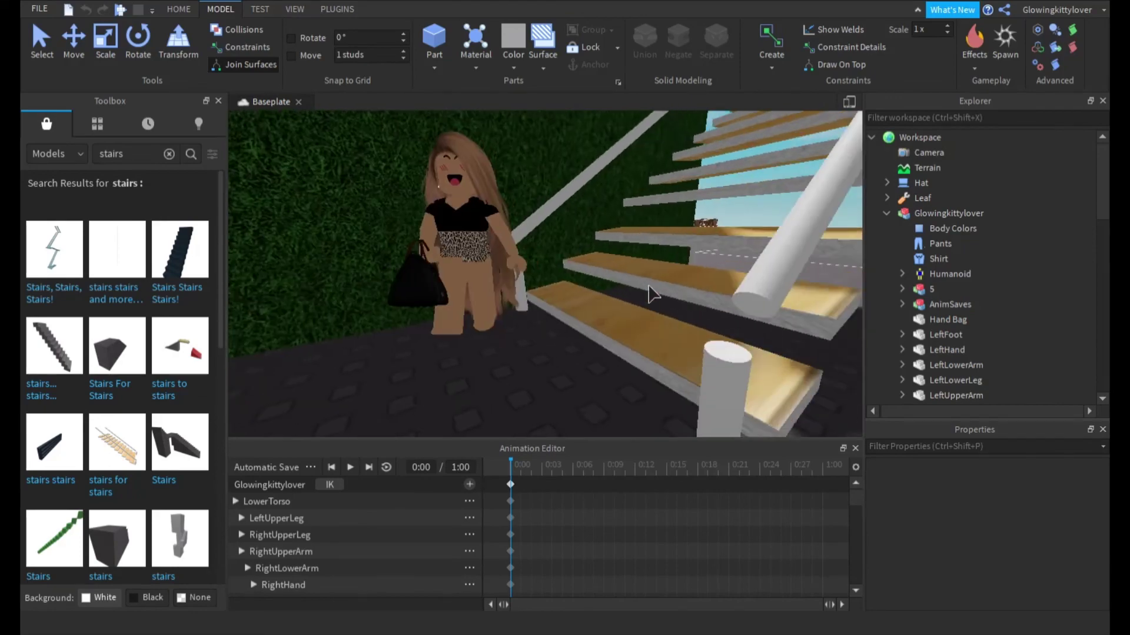
right_drag(649, 287, 649, 286)
key(s)
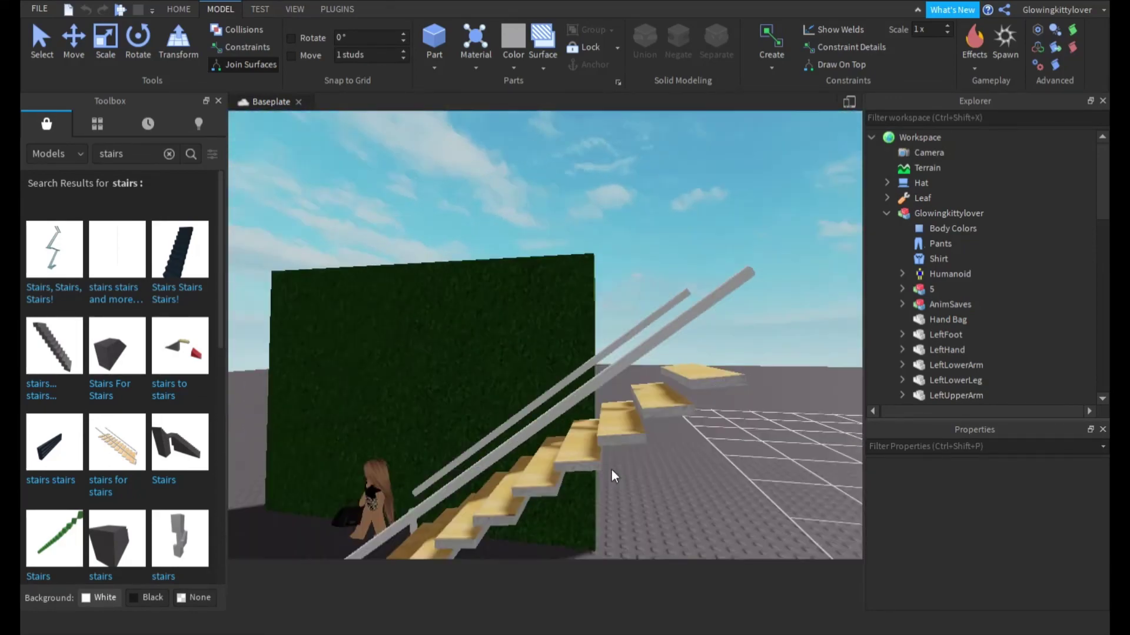
- Scale the Leaf wall wider behind the avatar and the stairs
drag(612, 469, 612, 559)
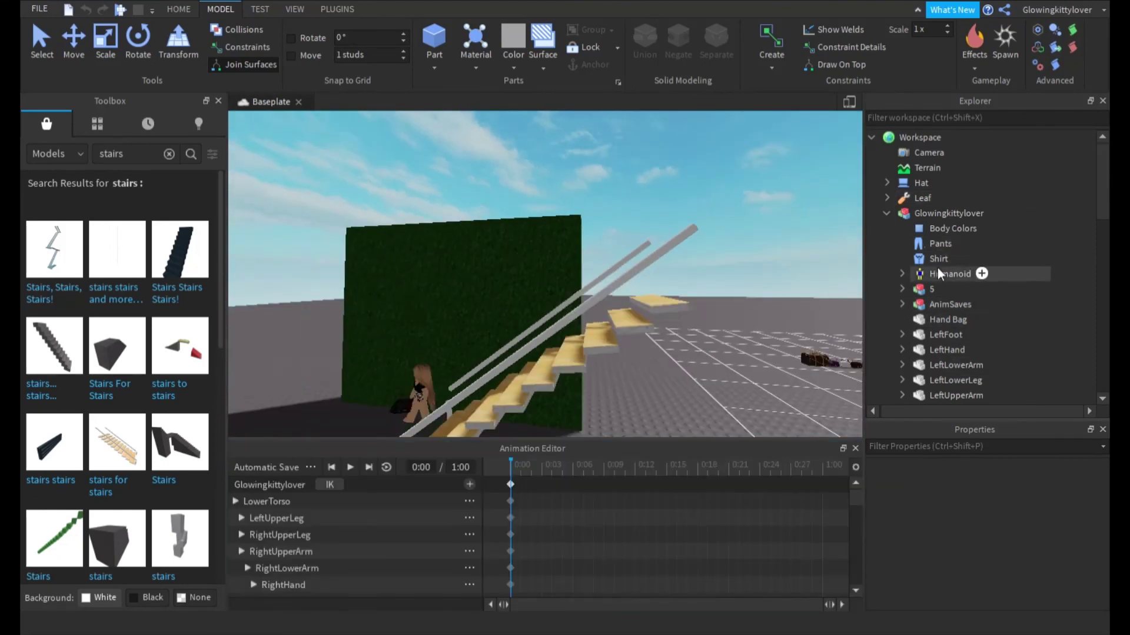
click(923, 199)
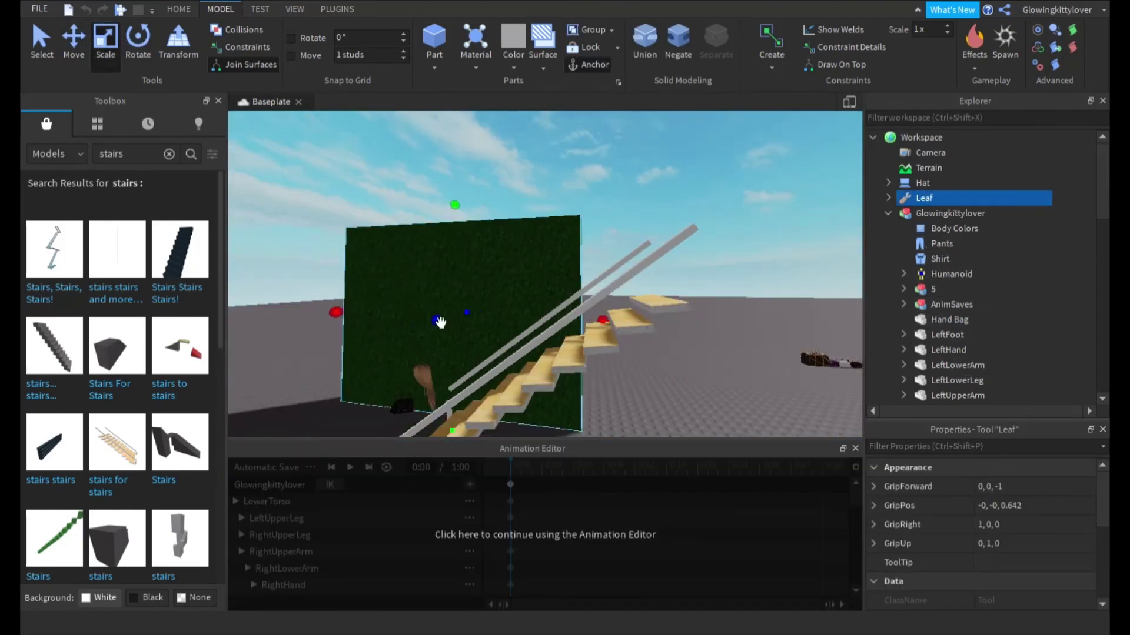
key(f)
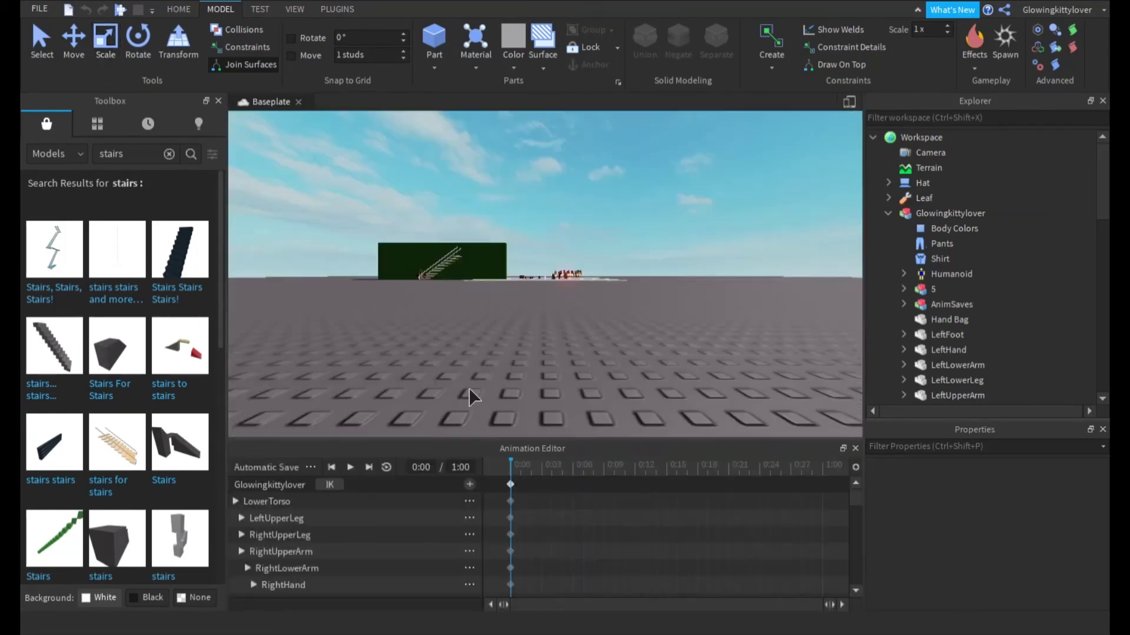
- Return the view to the avatar in front of the leaf wall and close the Animation Editor
right_drag(468, 387, 579, 301)
scroll(579, 301, up, 10)
scroll(579, 301, up, 3)
scroll(580, 301, down, 8)
scroll(580, 301, up, 6)
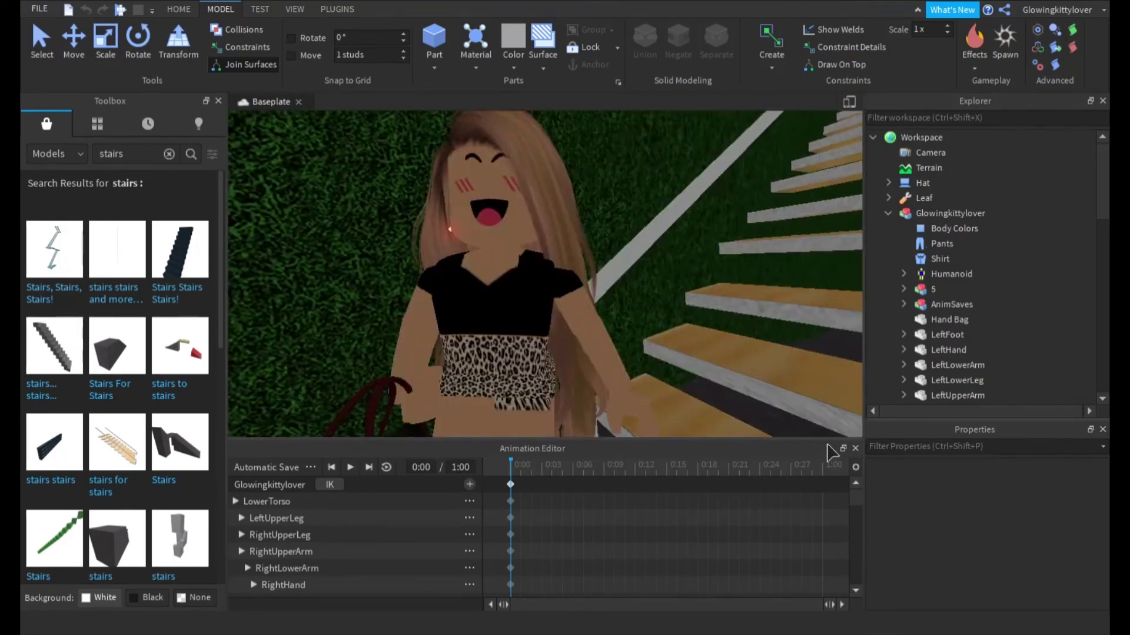
click(854, 448)
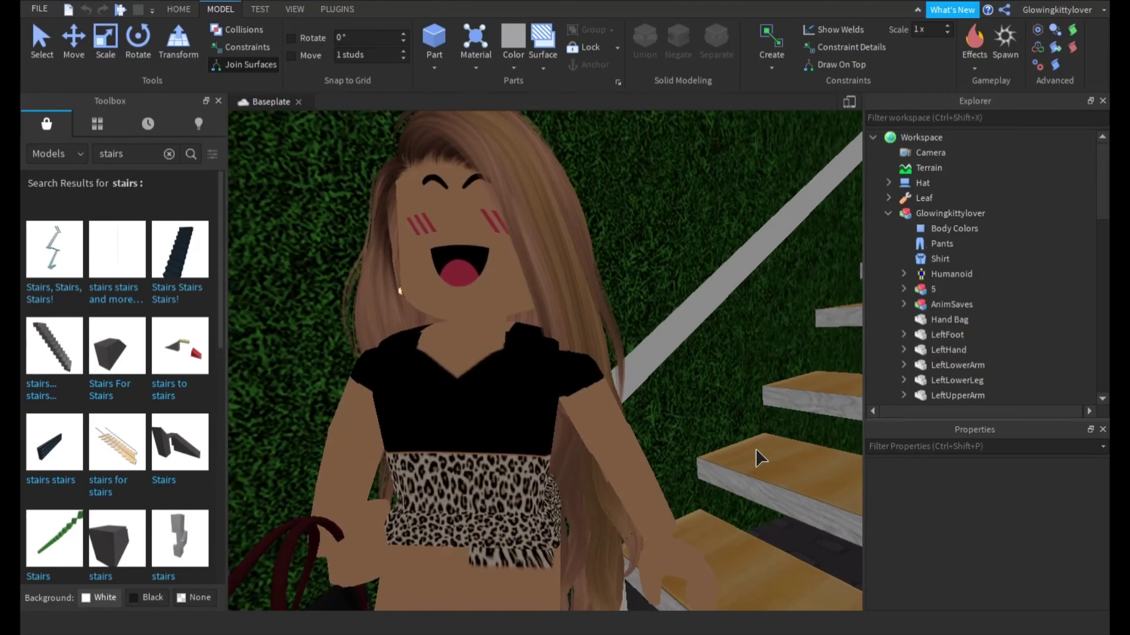
- Examine the posed avatar with its handbag next to the stairs, trying different framings of the scene
right_drag(756, 450, 756, 450)
scroll(756, 450, down, 3)
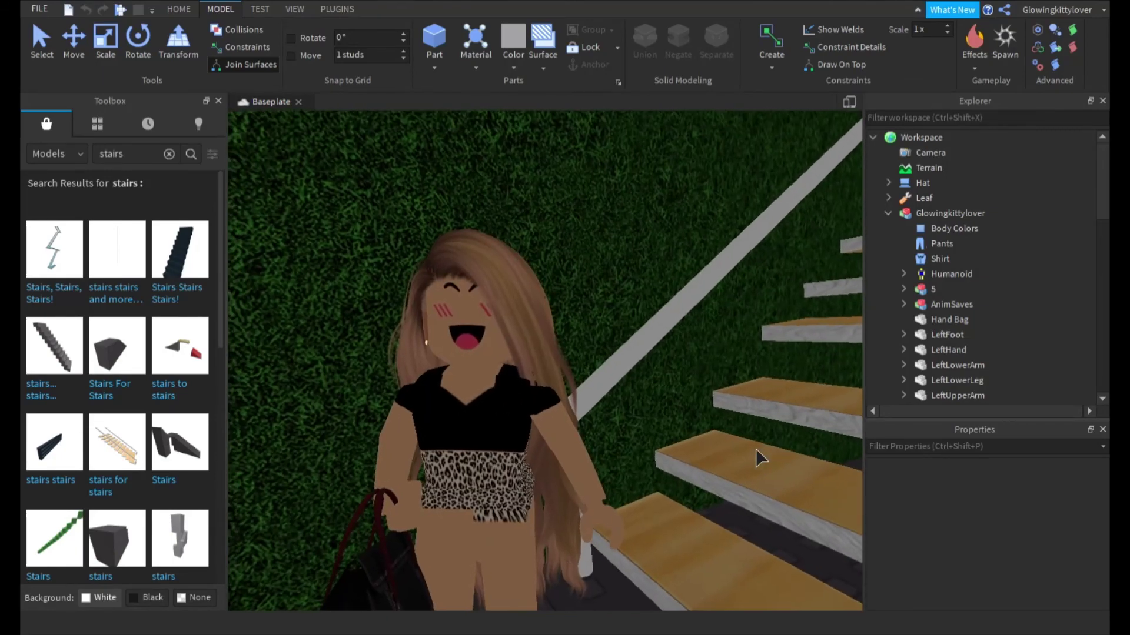
key(a)
key(d)
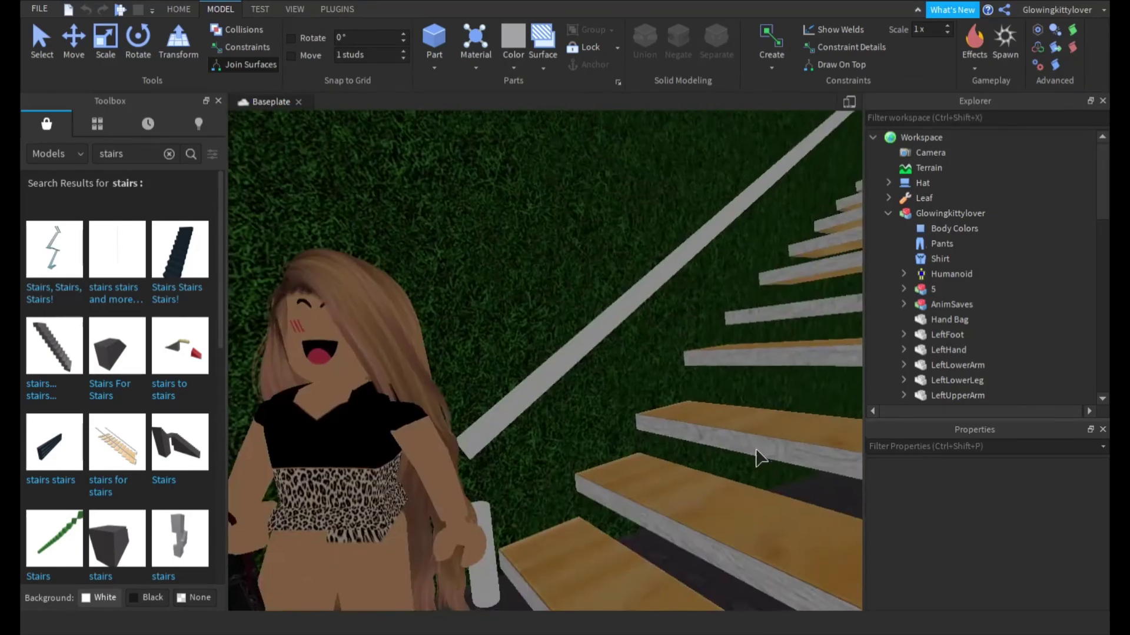
scroll(756, 450, up, 3)
scroll(756, 450, down, 4)
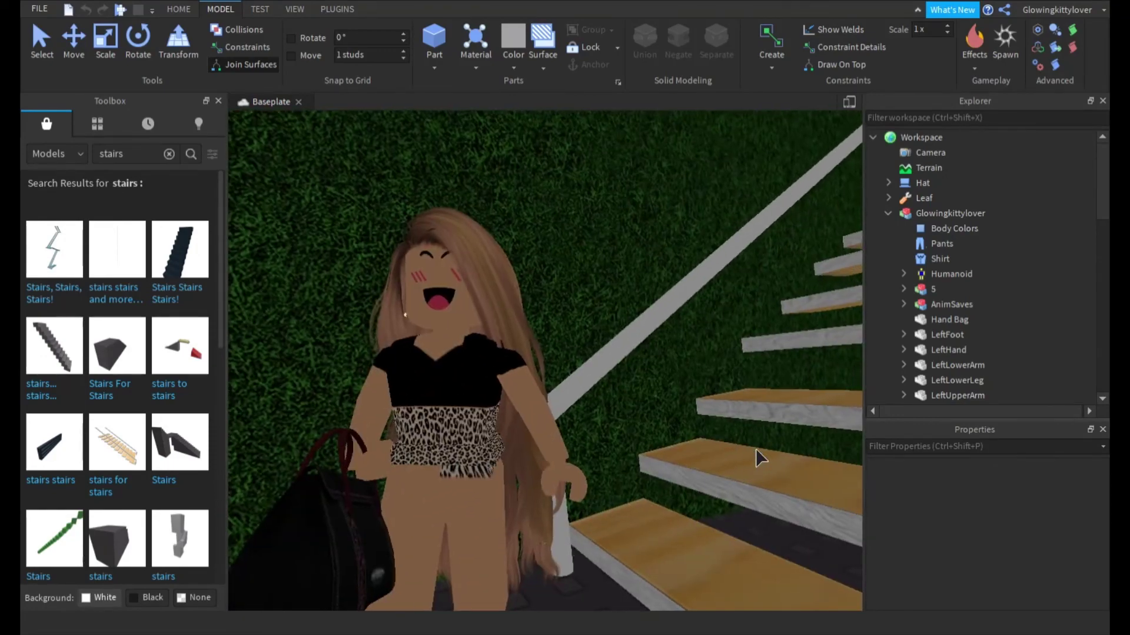
scroll(756, 450, up, 2)
key(a)
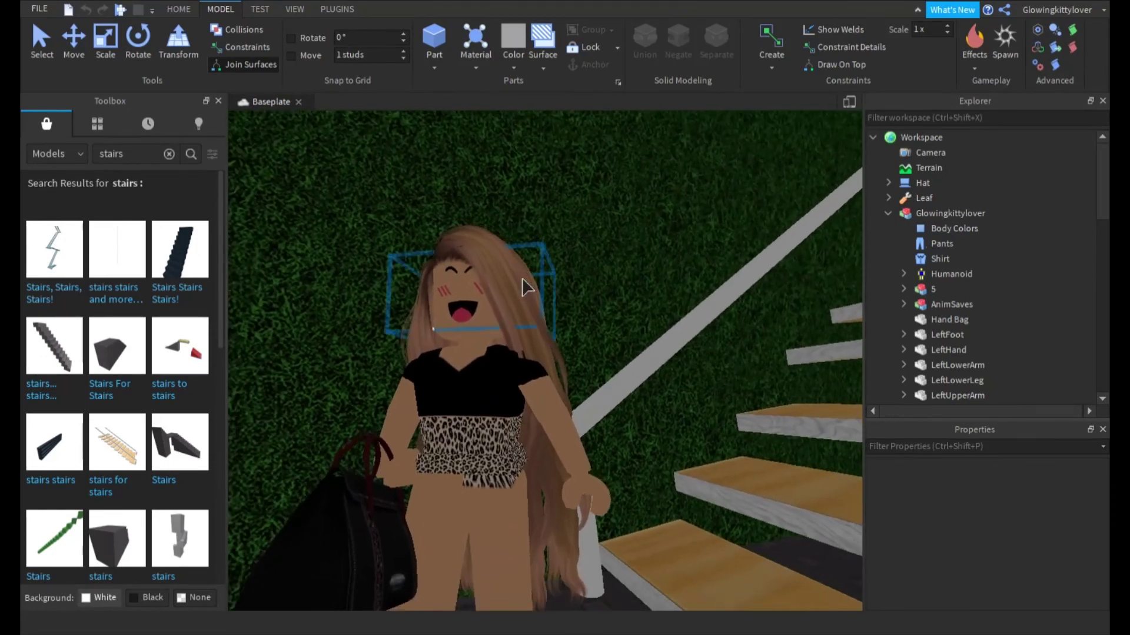